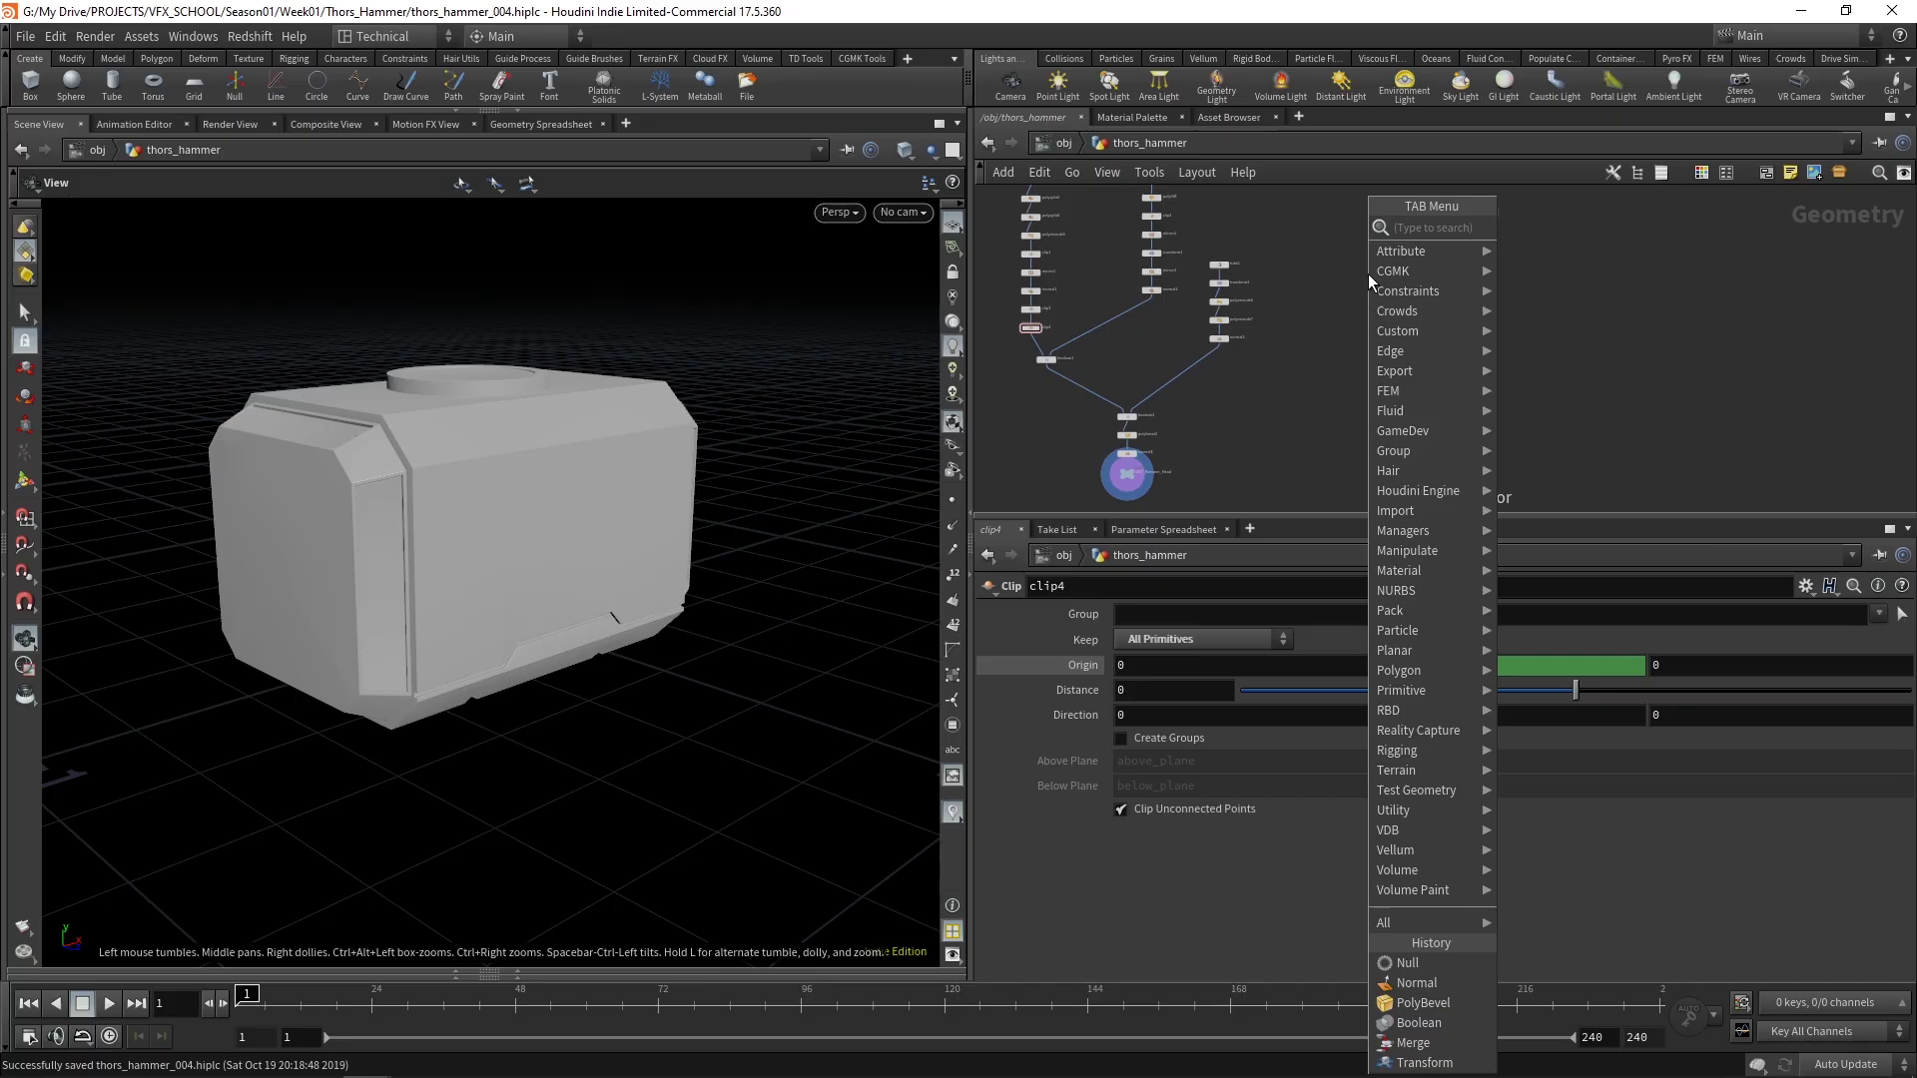
Add a File node in the empty area beside the hammer's existing node chains
key("Return")
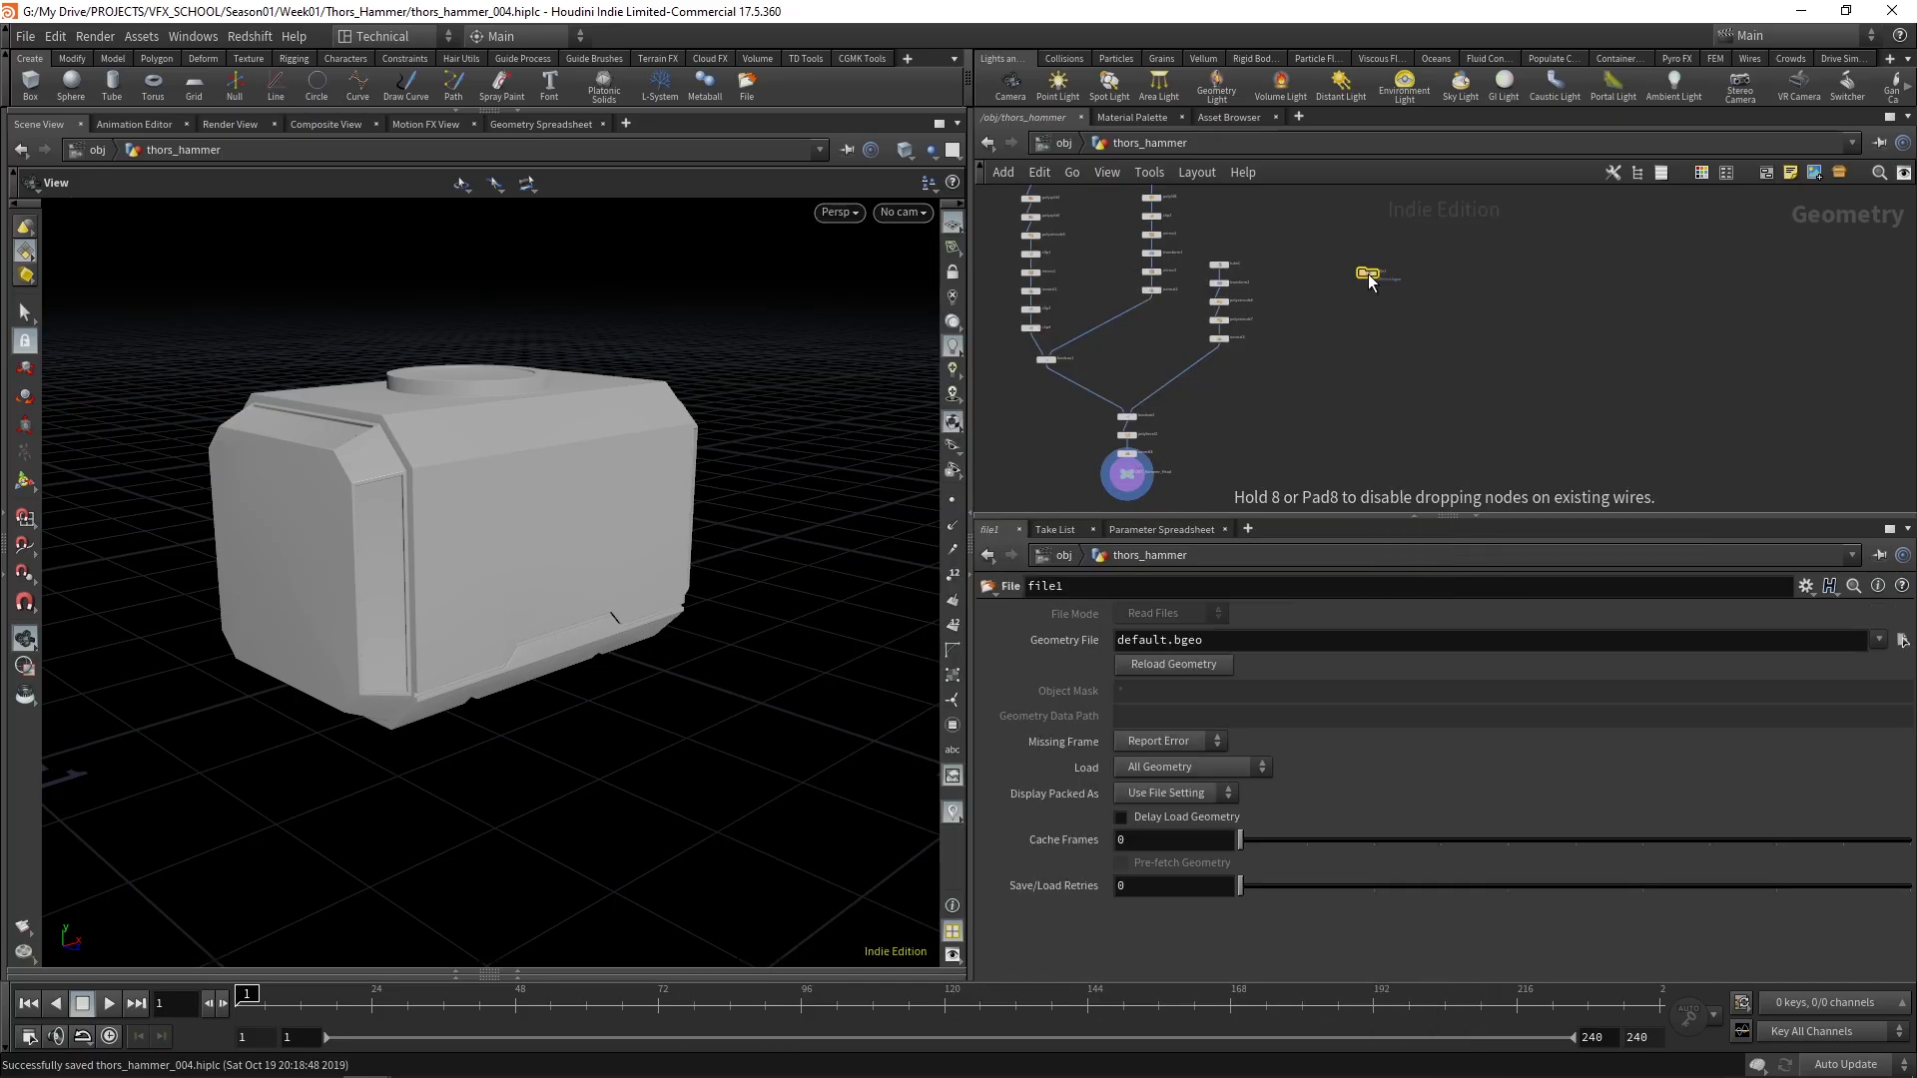
scroll(1368, 273, "up", 2)
left_click_drag(1370, 281, 1390, 305)
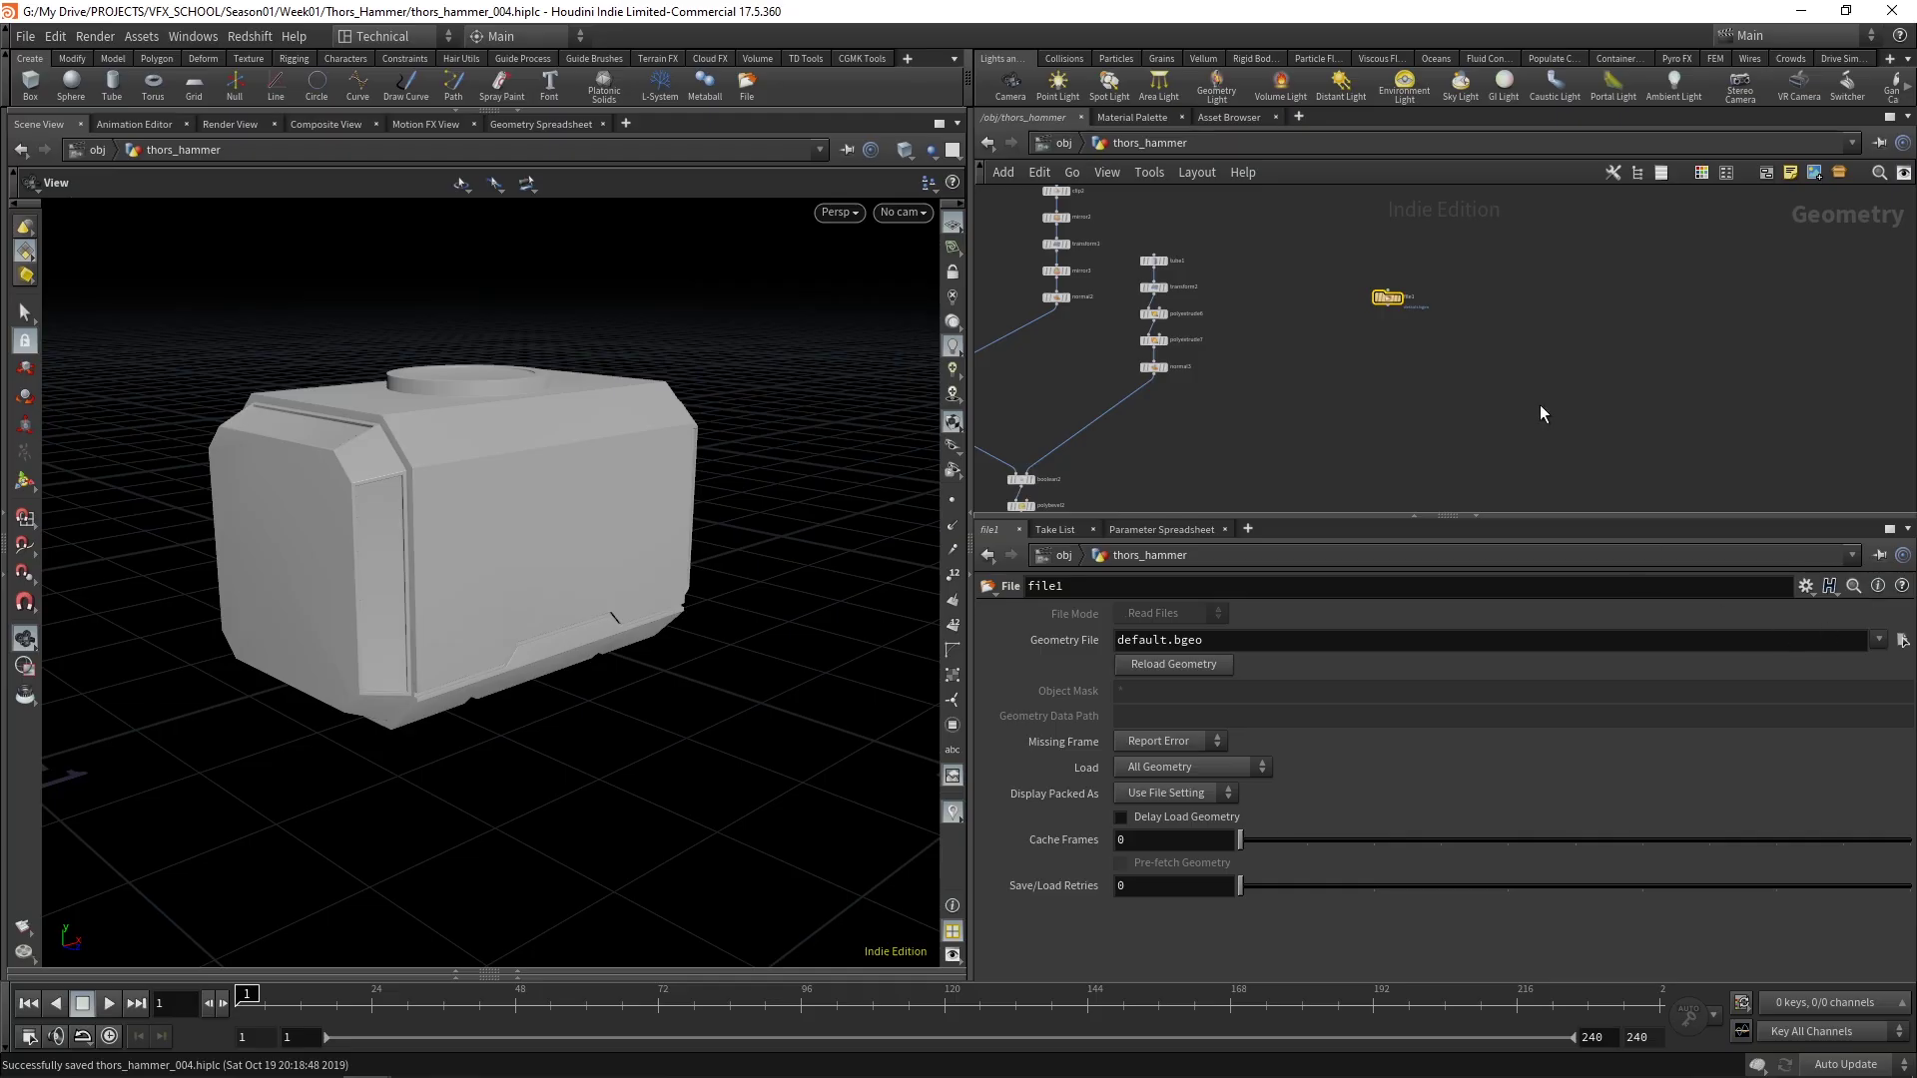
Load Thor_Runes_Vector.ai from the $HIP/references folder as the File node's geometry file
left_click(1901, 639)
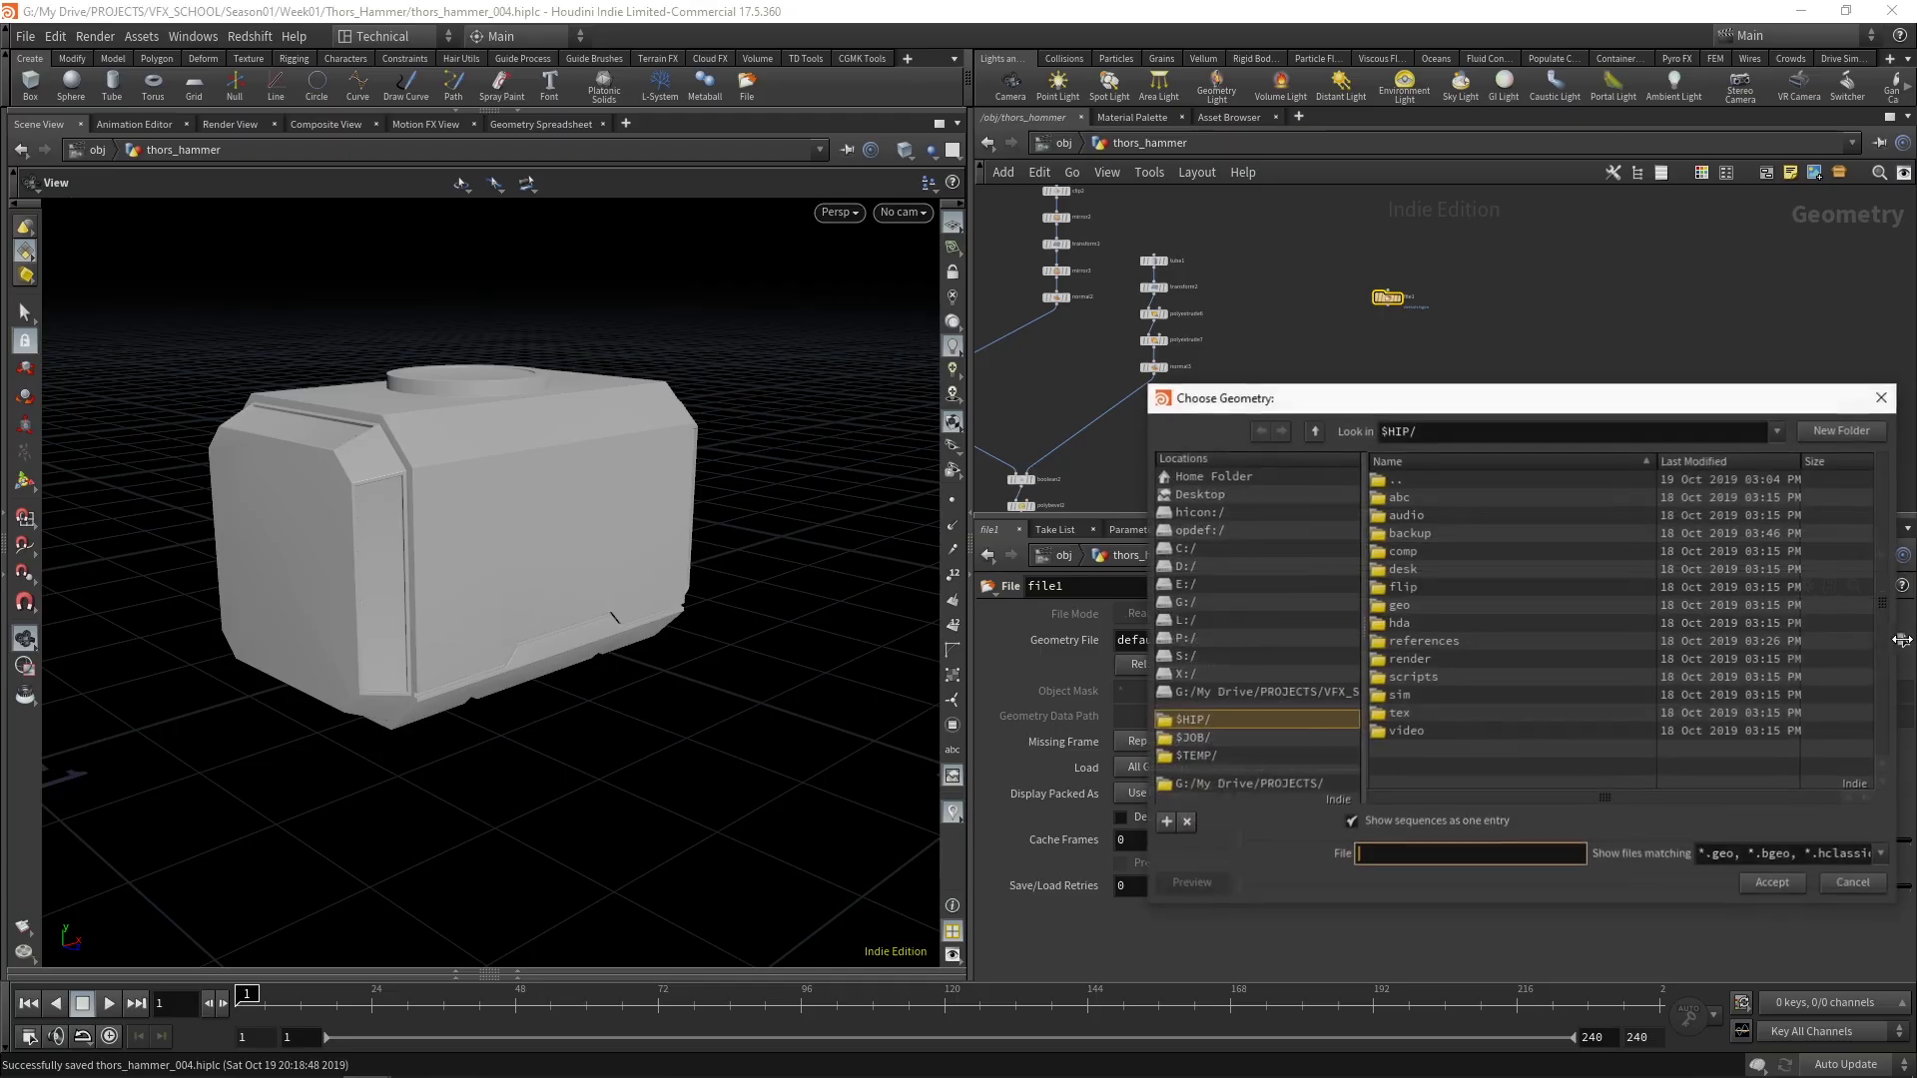
double_click(1450, 640)
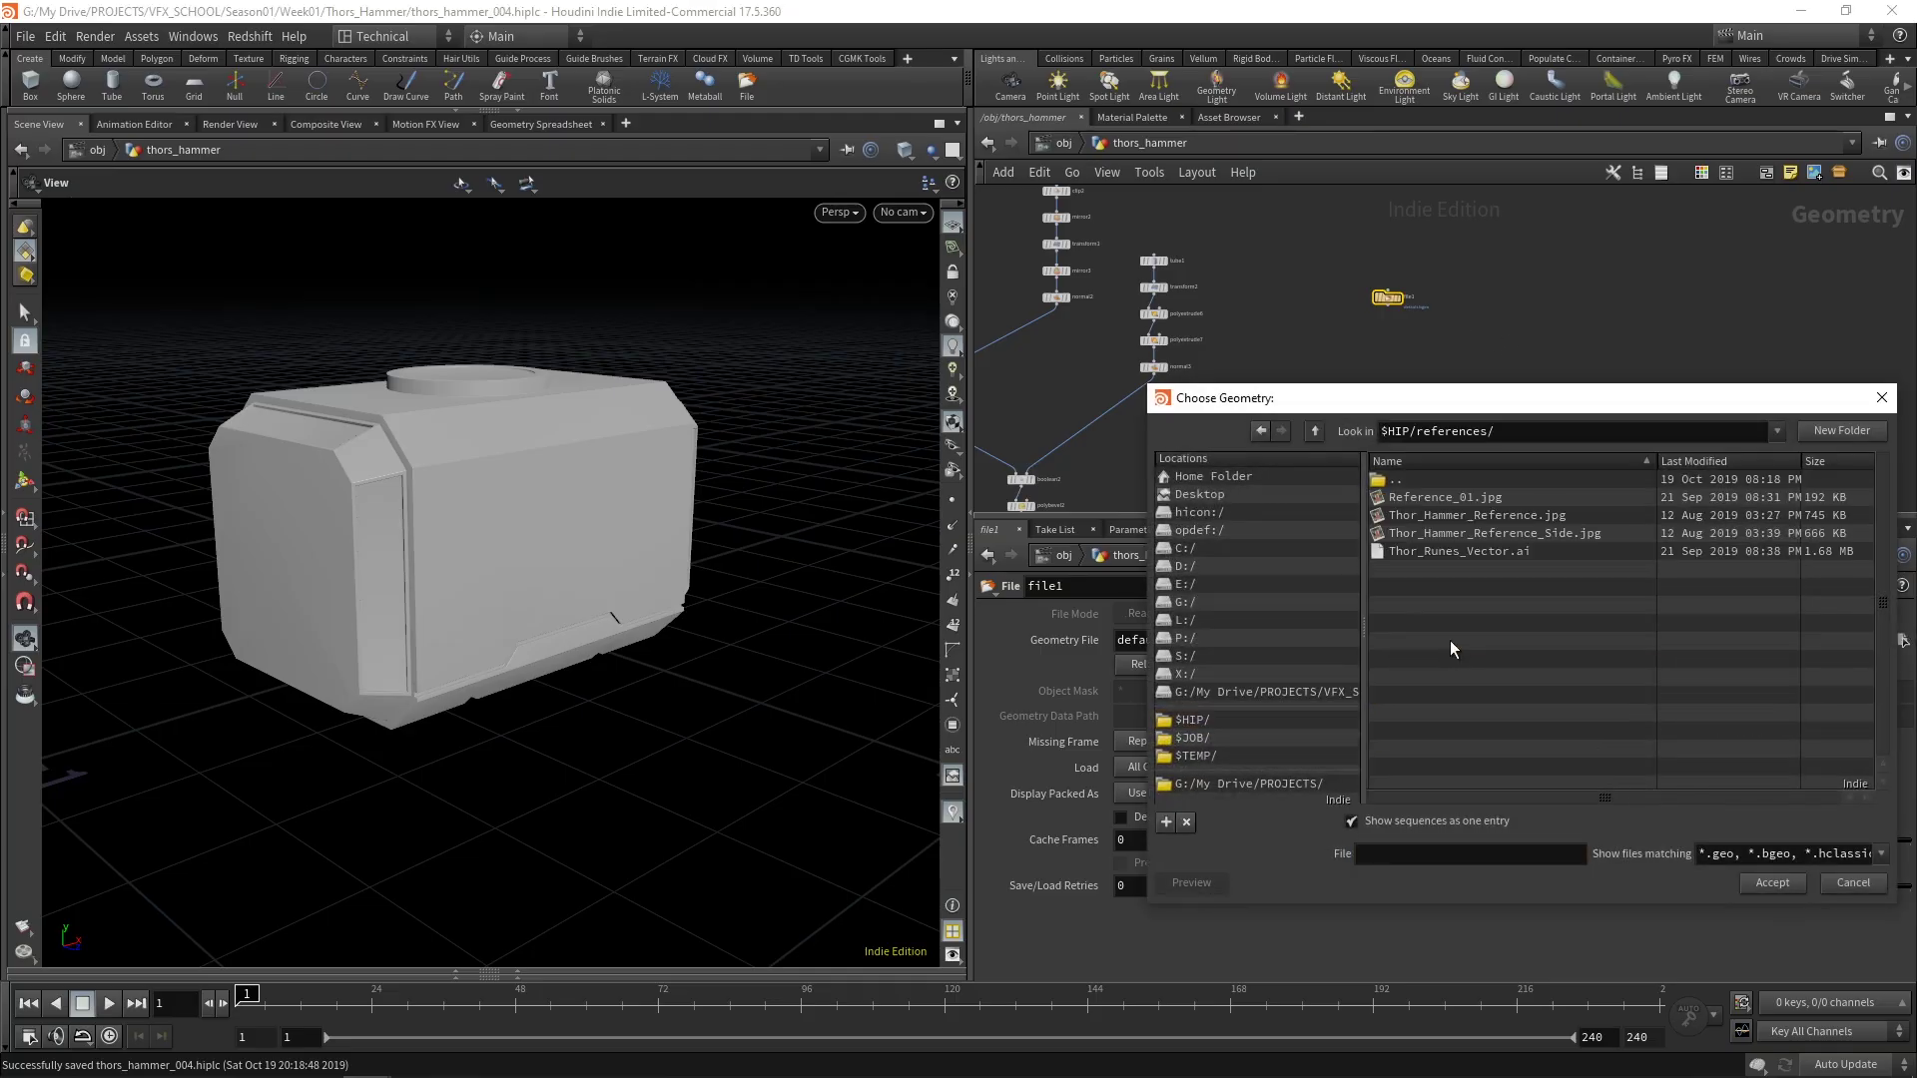
left_click(1396, 554)
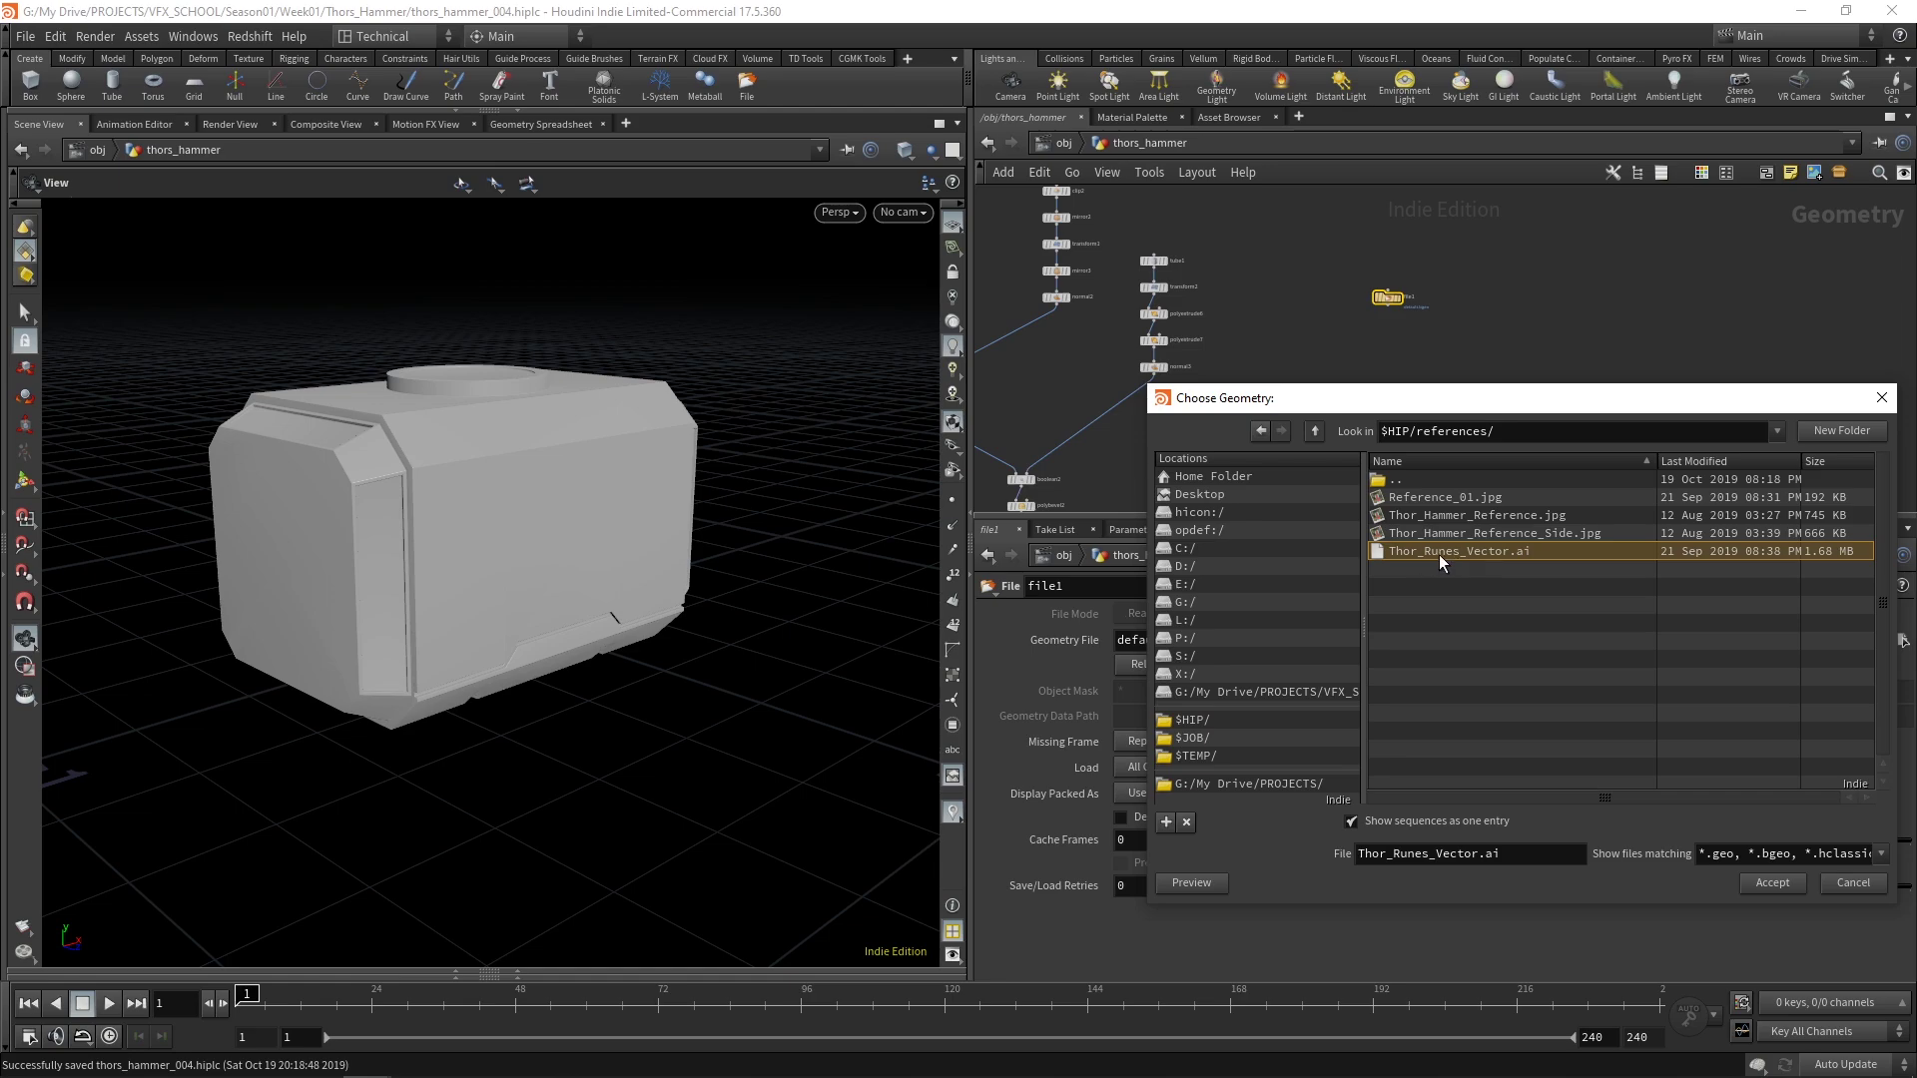
left_click(1769, 883)
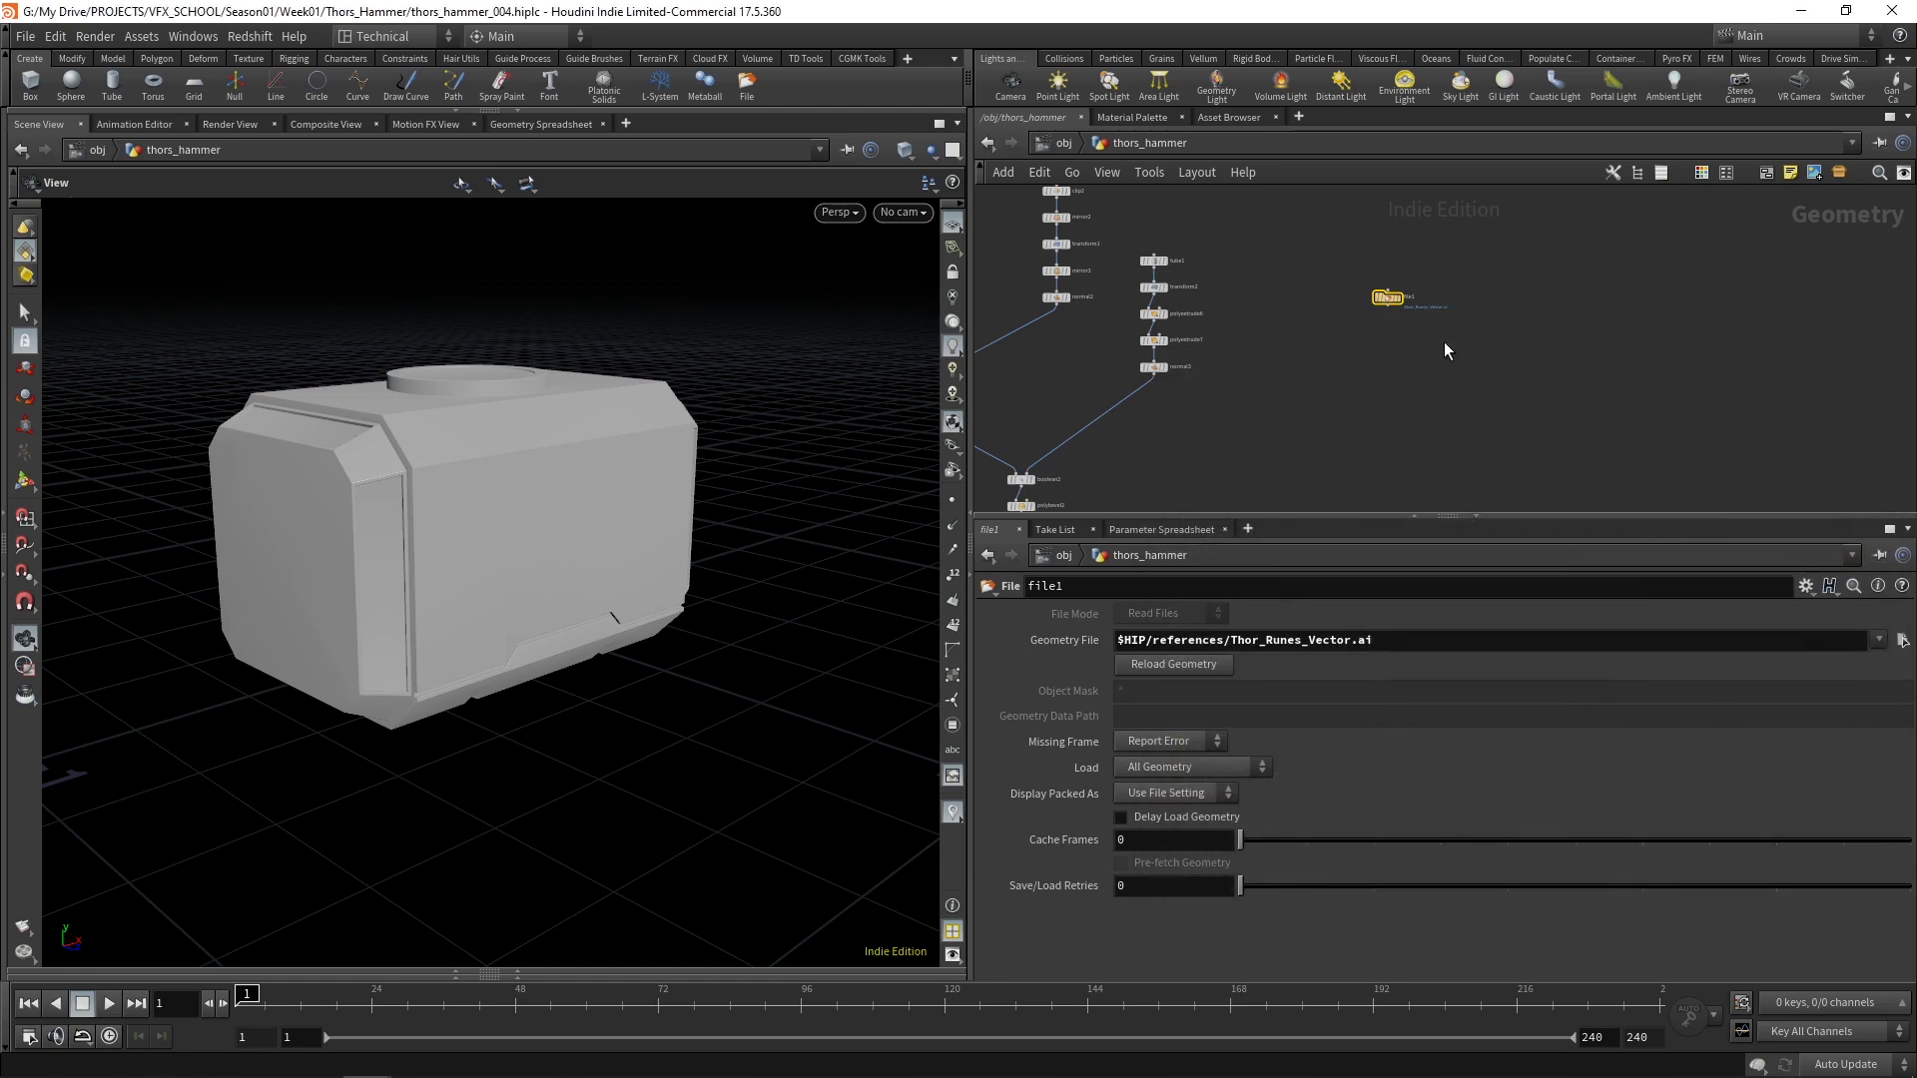
Display the File node so that the imported rune artwork is shown in the viewport
scroll(1406, 307, "up", 3)
left_click(1388, 286)
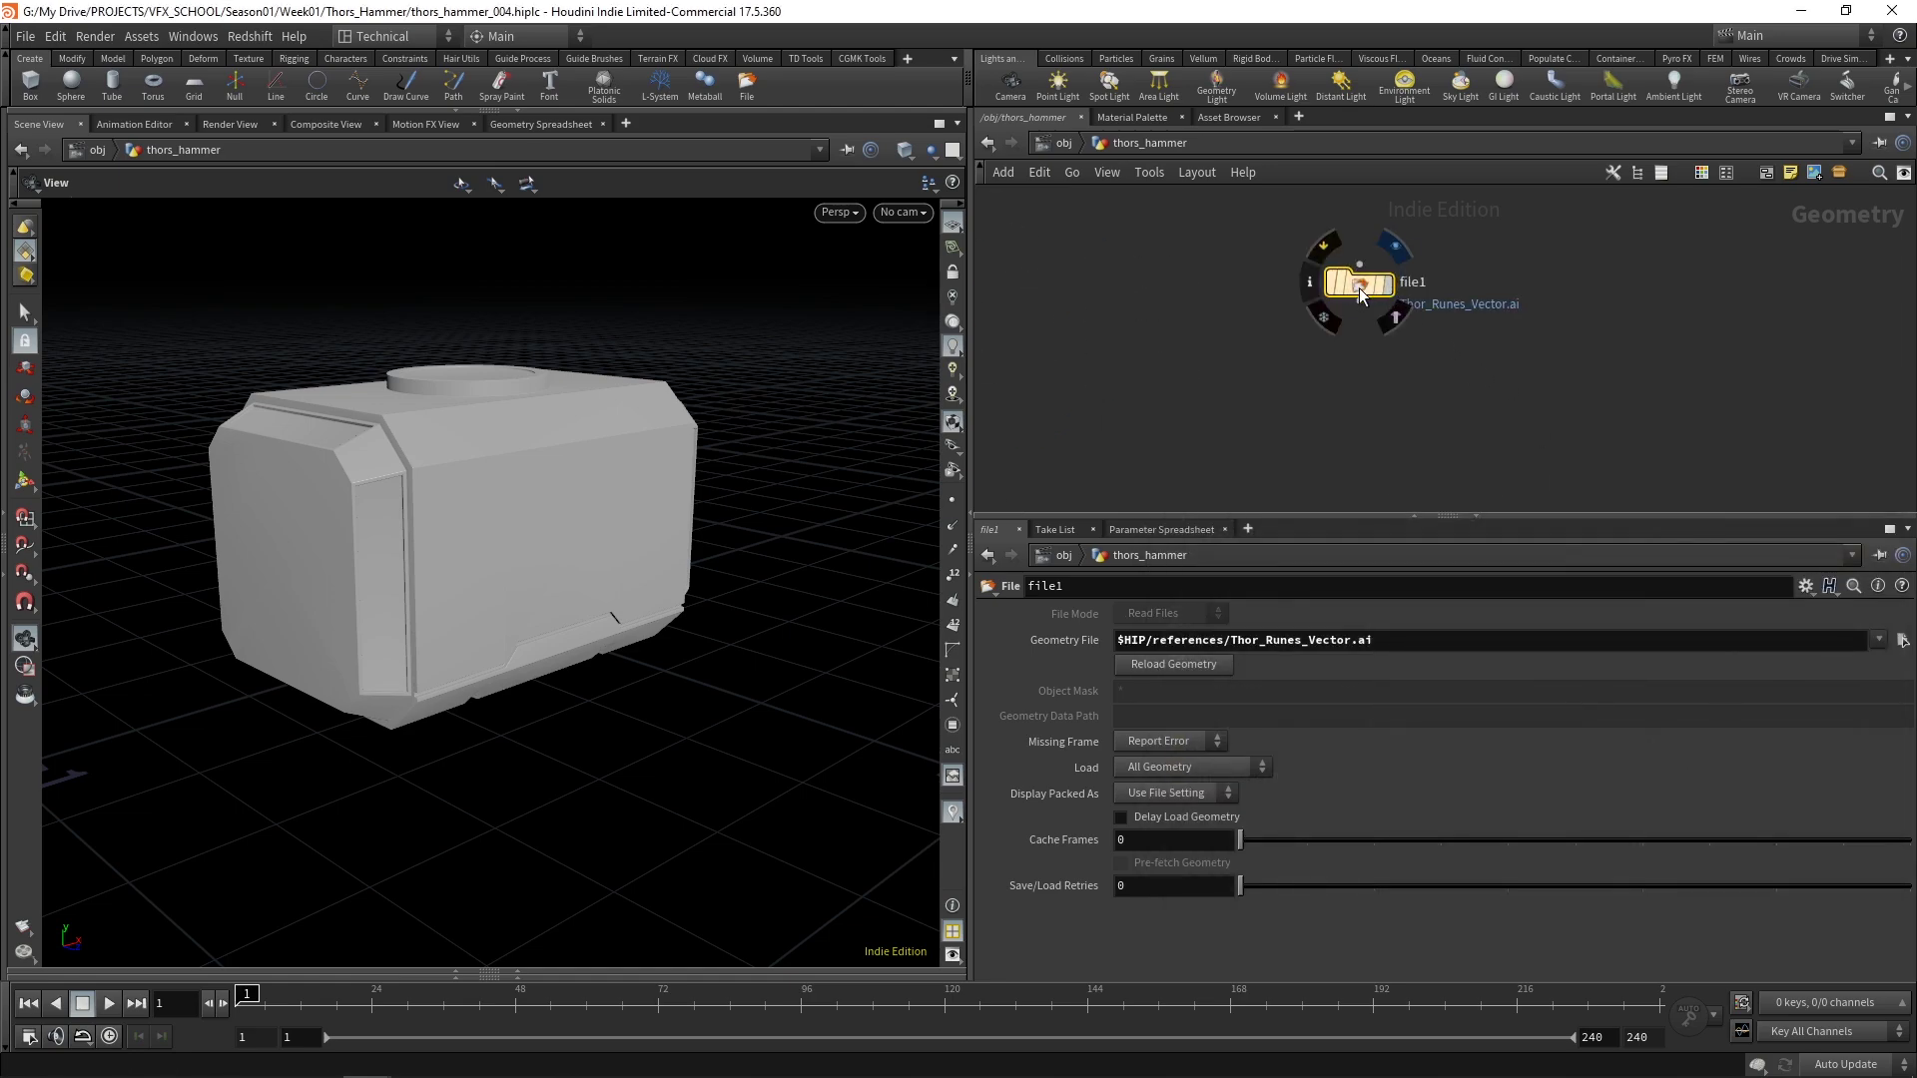
left_click_drag(574, 761, 620, 672)
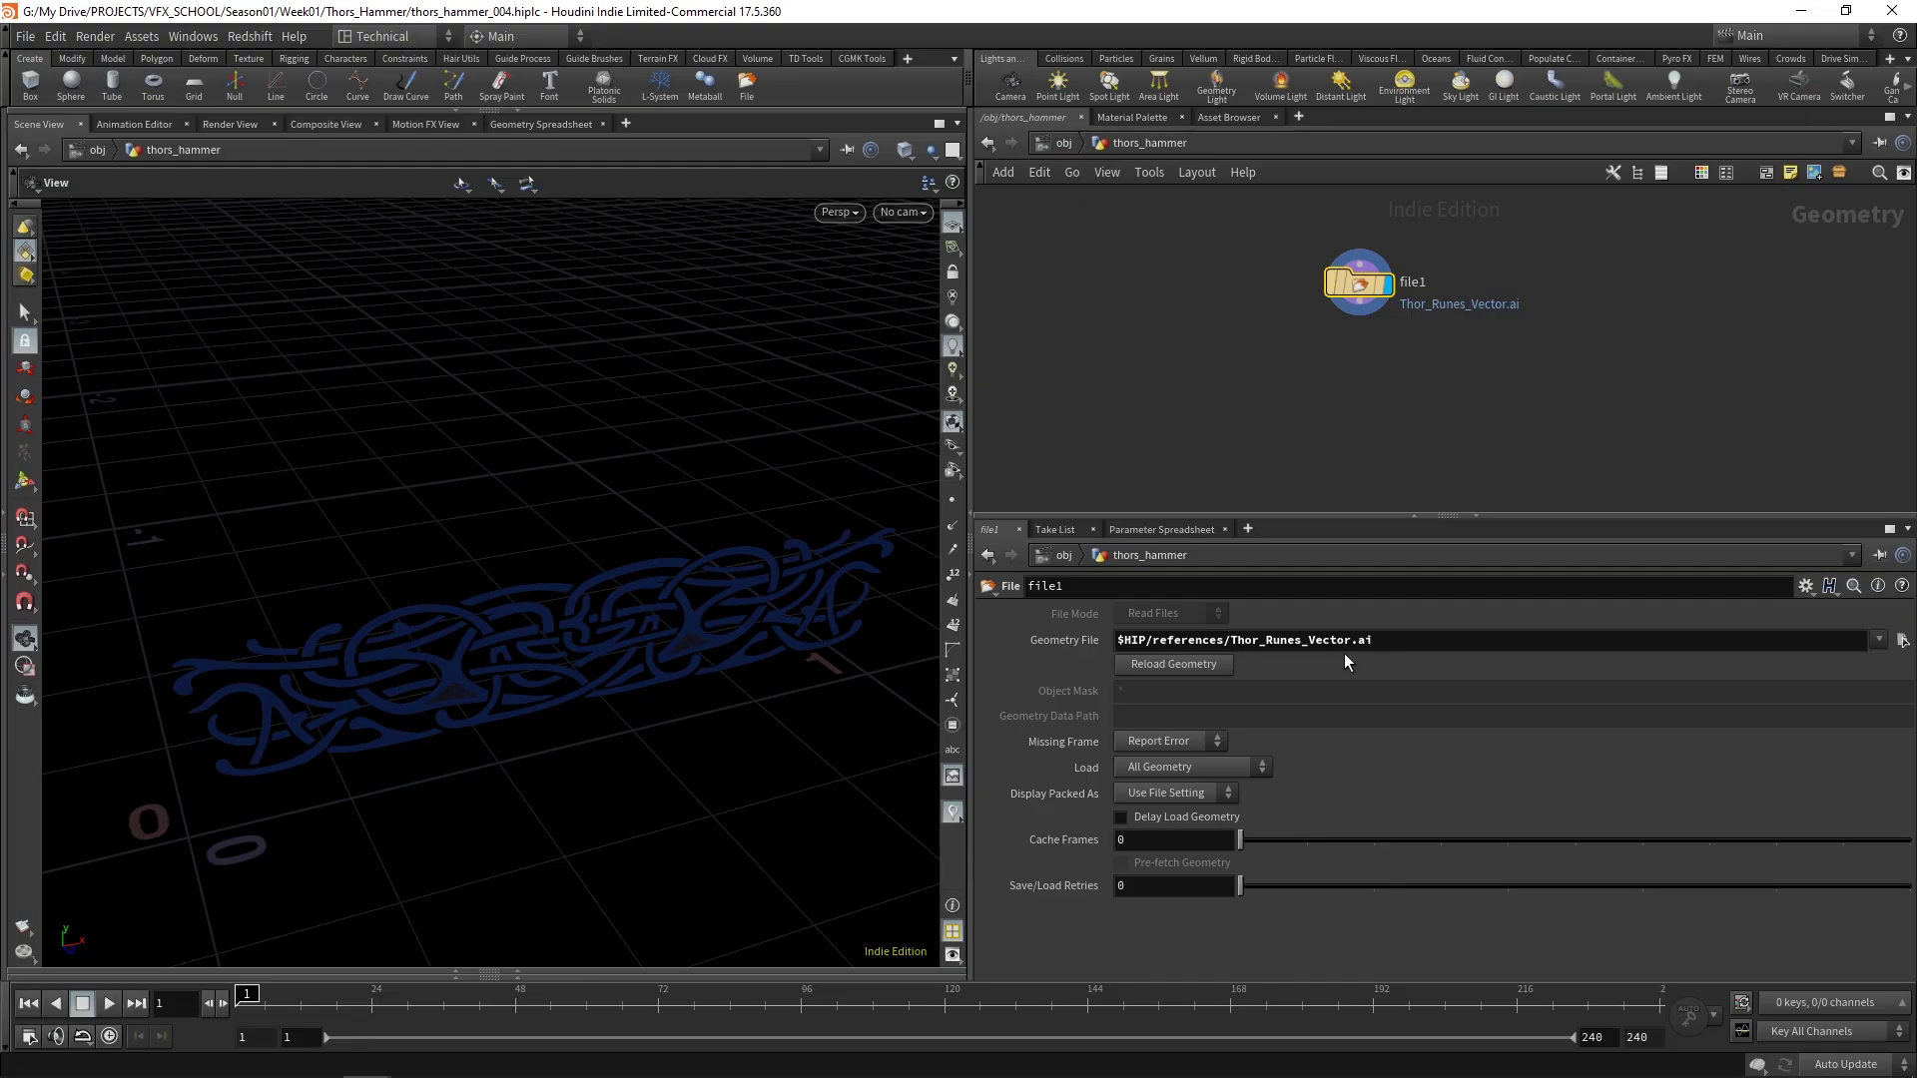
left_click_drag(519, 697, 497, 701)
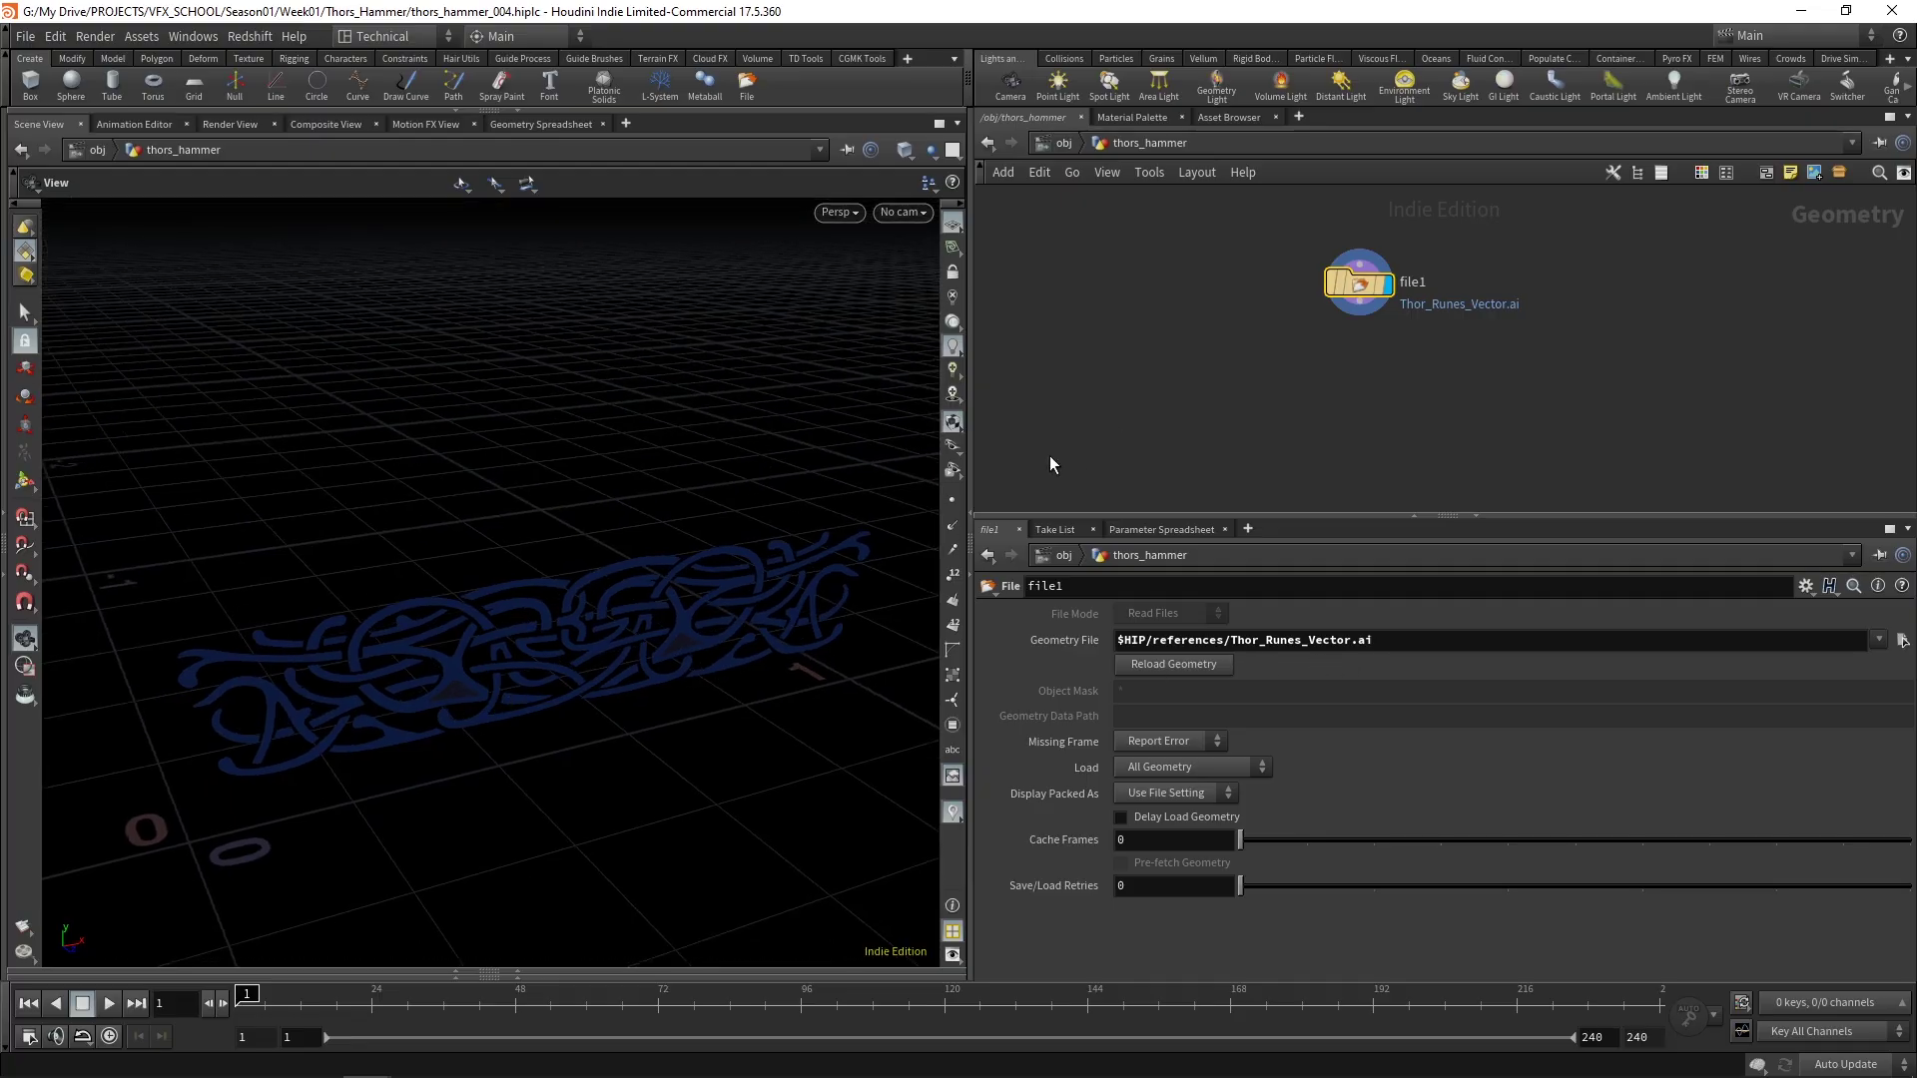
Turn on point display and examine the imported rune shapes up close
left_click(946, 502)
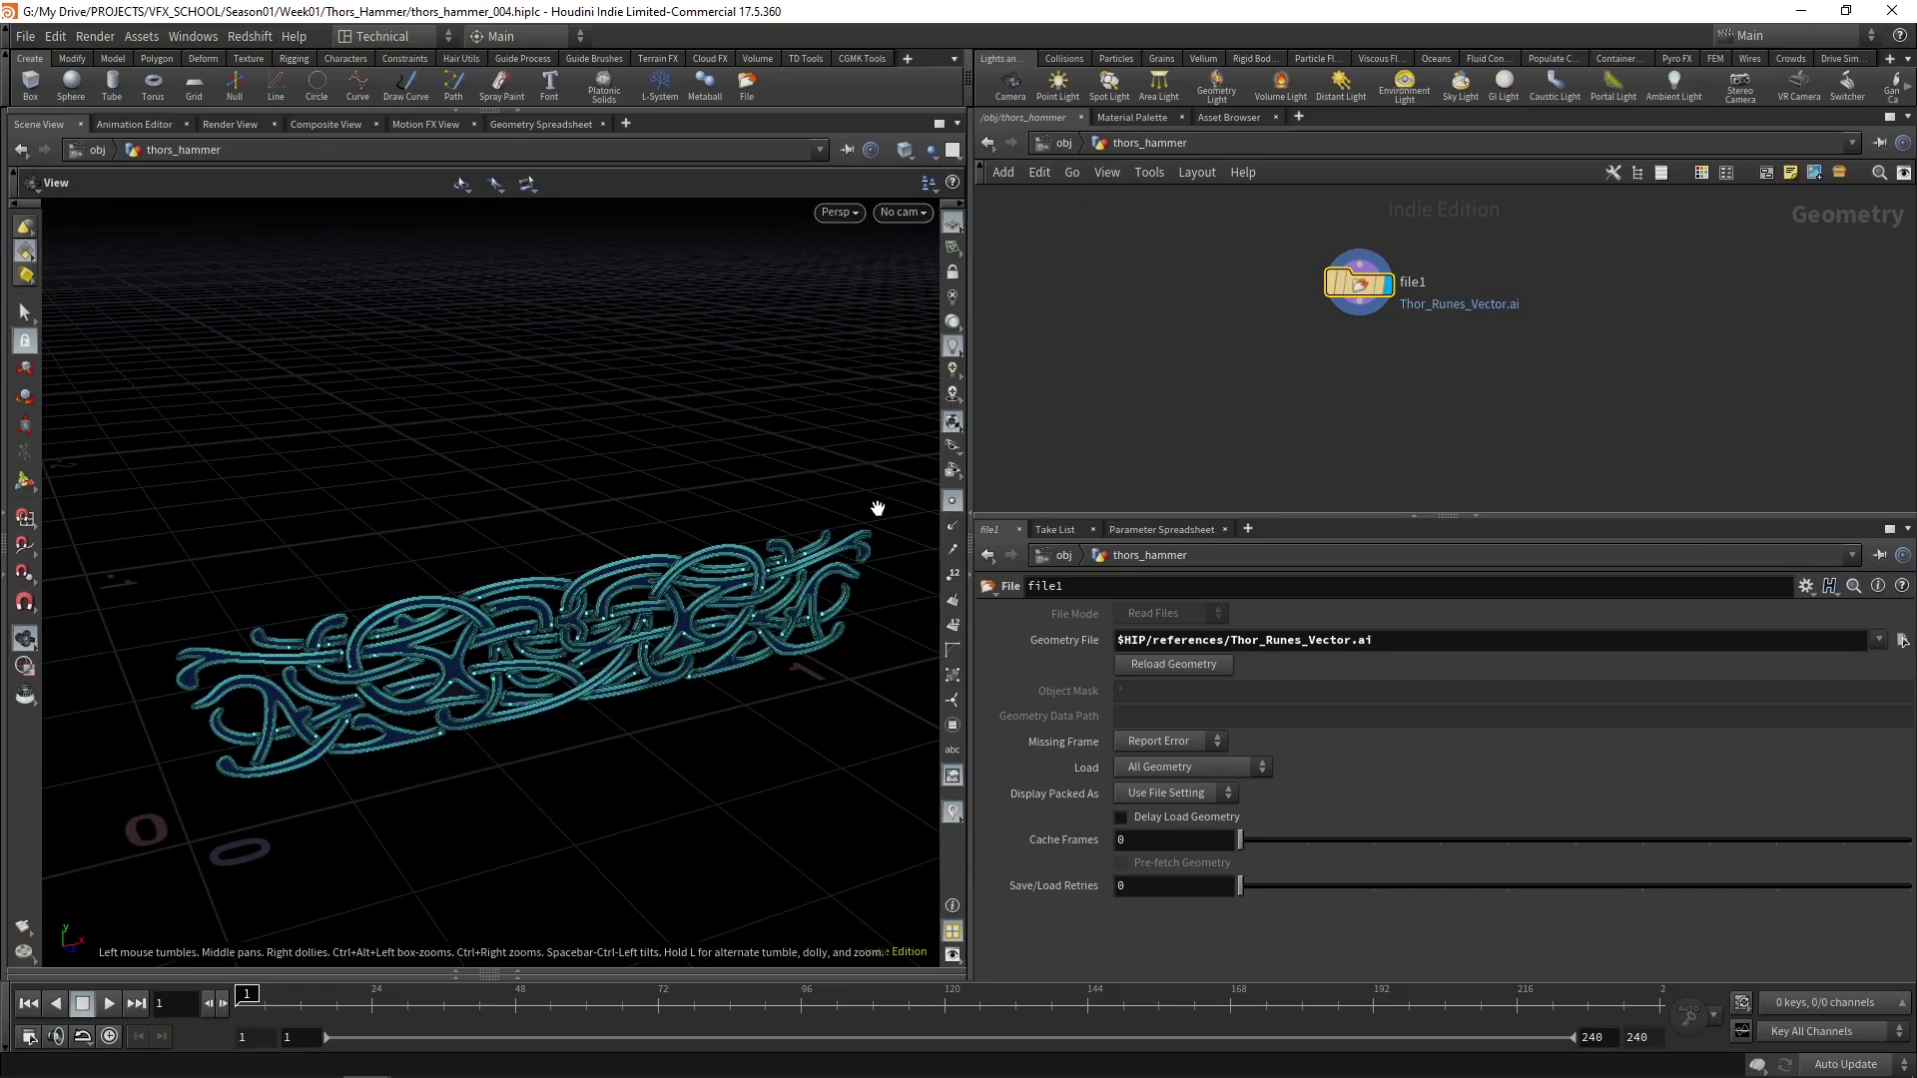
left_click_drag(642, 685, 454, 689)
right_click_drag(433, 703, 496, 579)
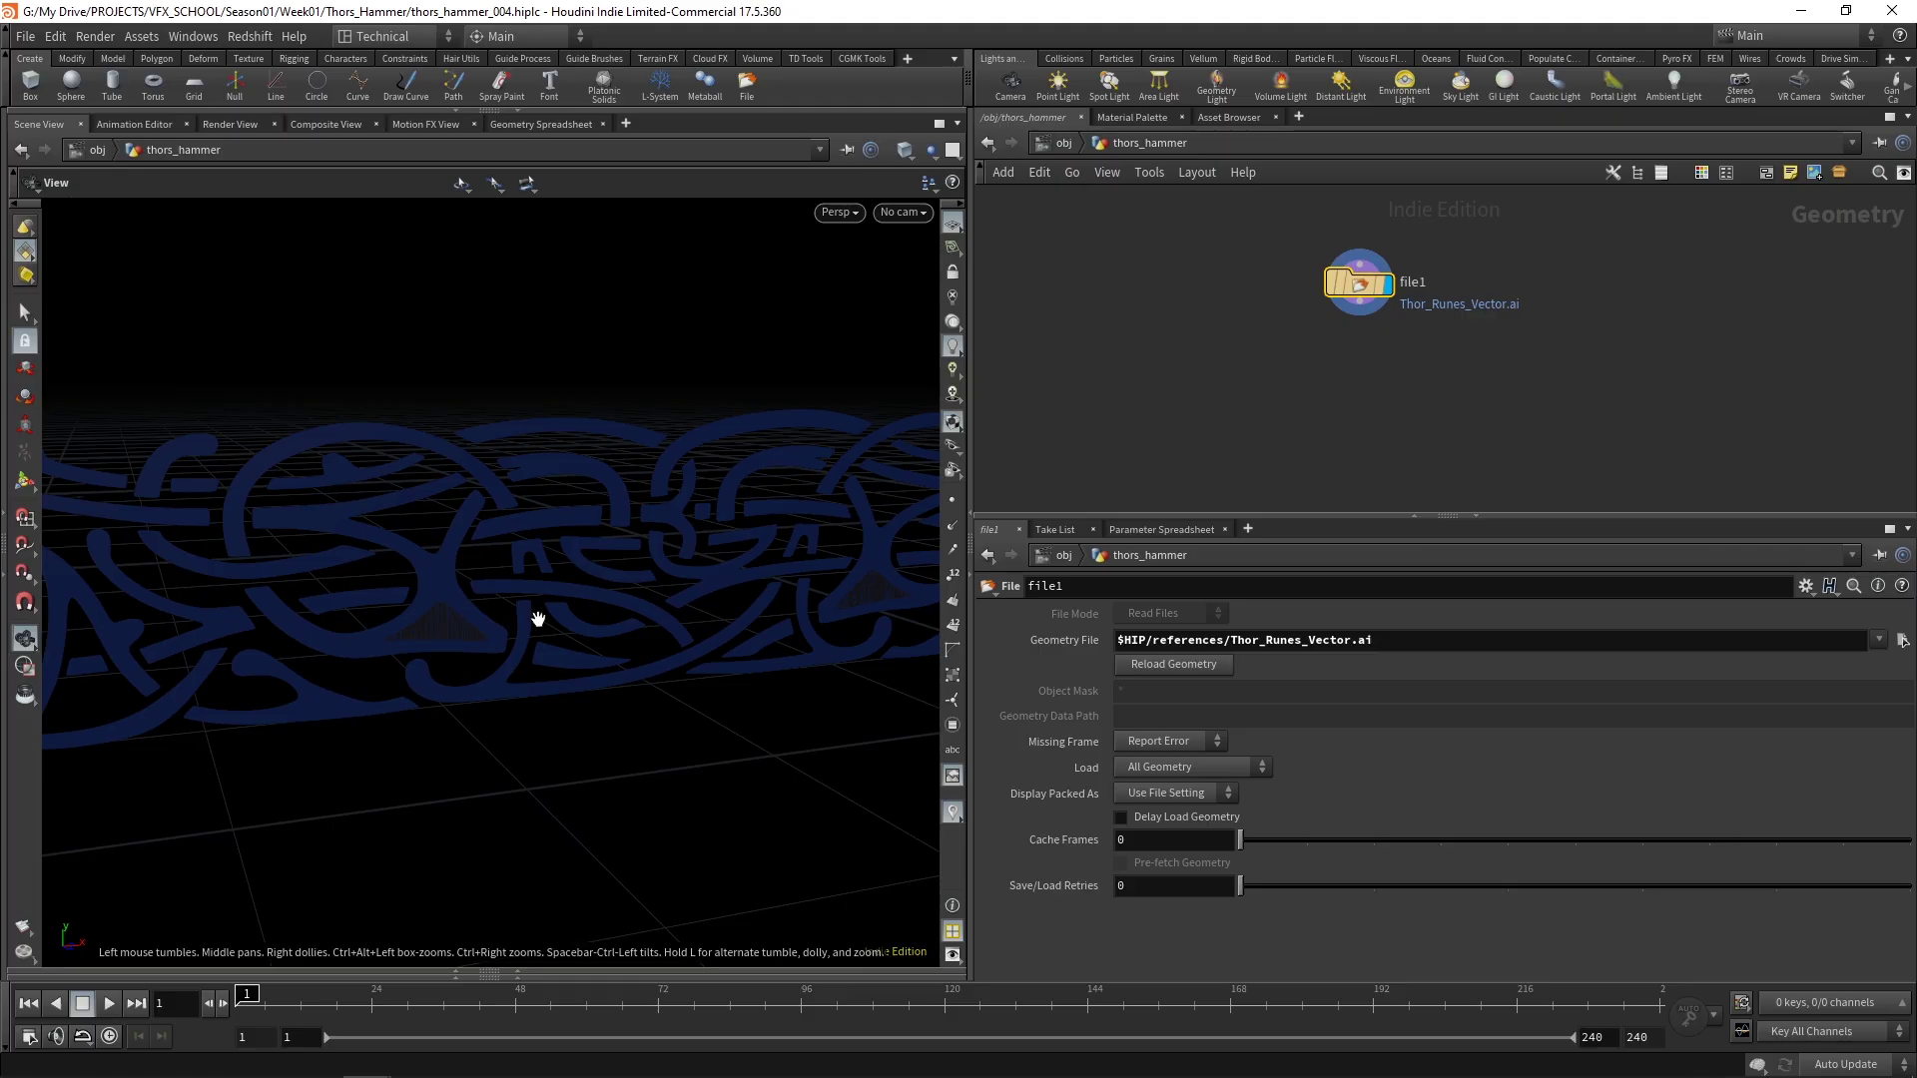
Add a Hole node below the File node and make it the displayed node
key("Tab")
type("hole")
key("Return")
left_click(1372, 355)
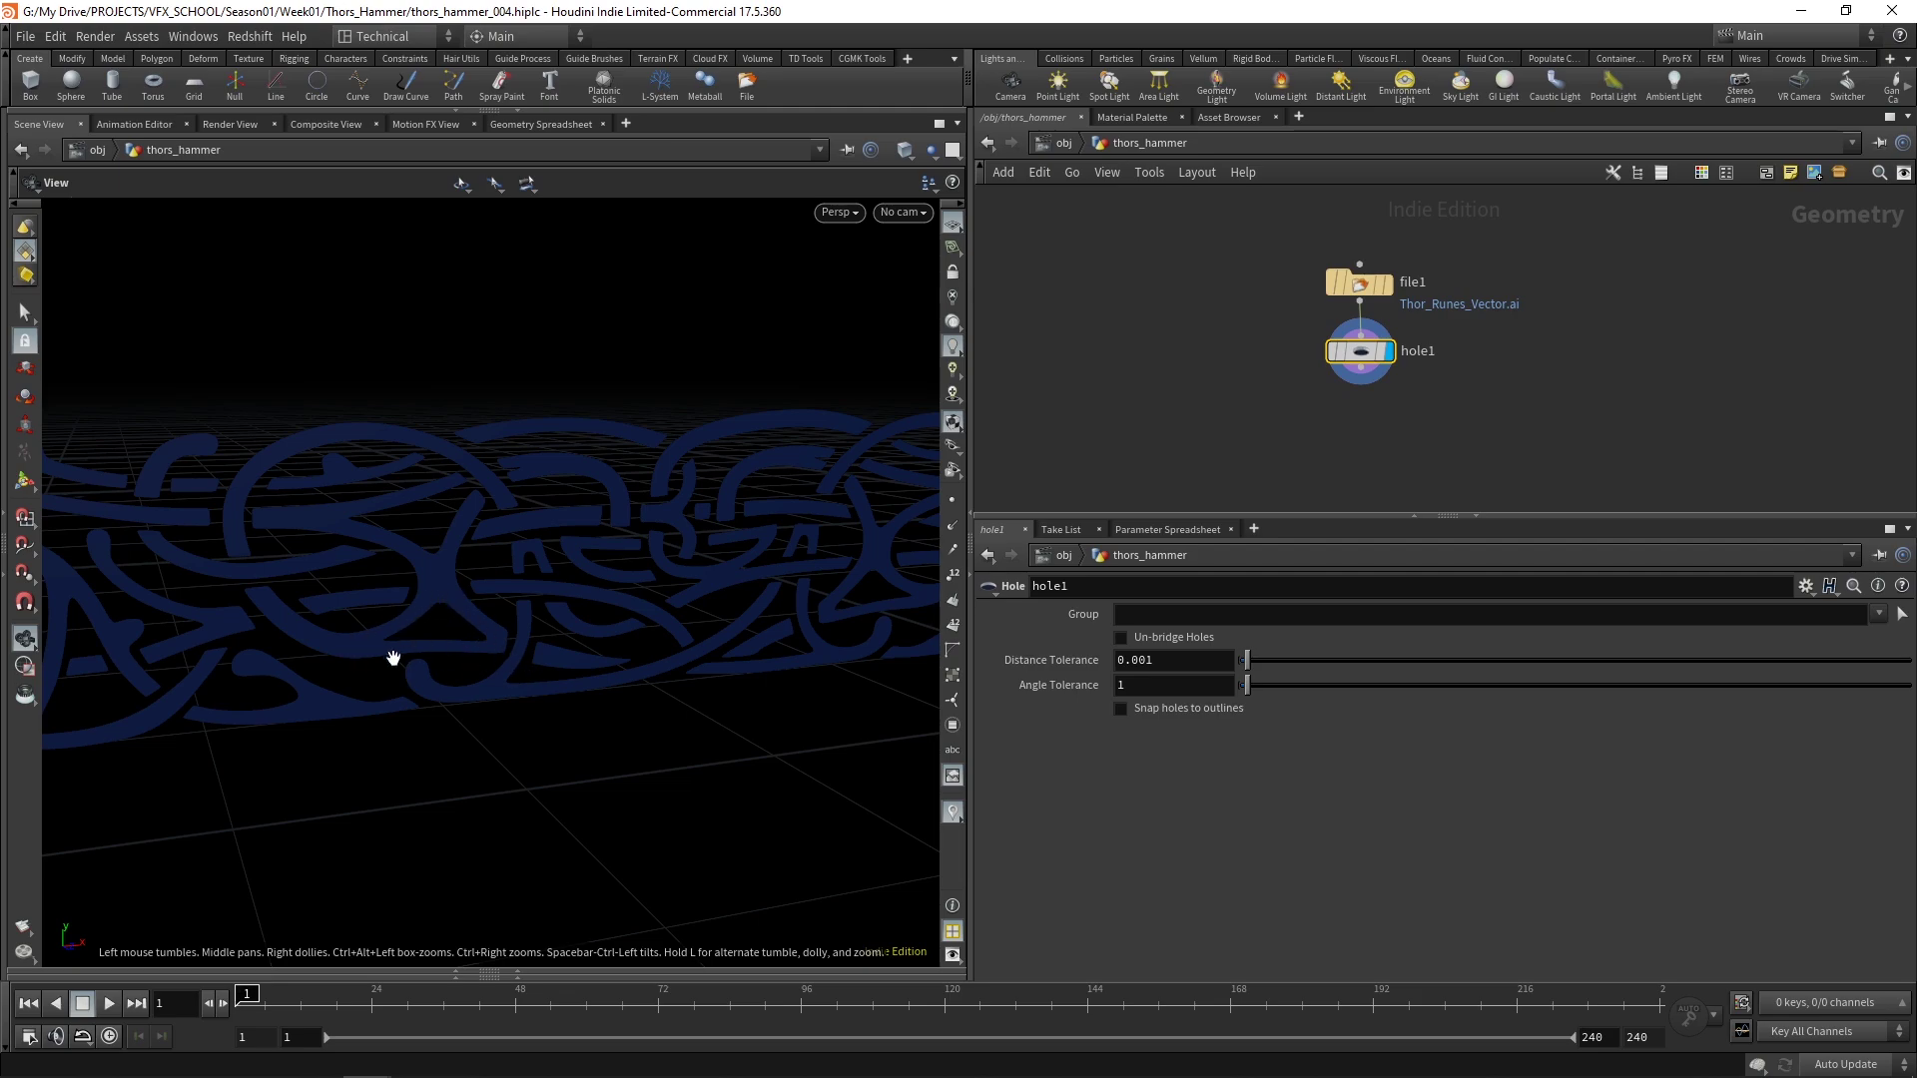
right_click_drag(459, 642, 437, 738)
middle_click_drag(437, 739, 558, 782)
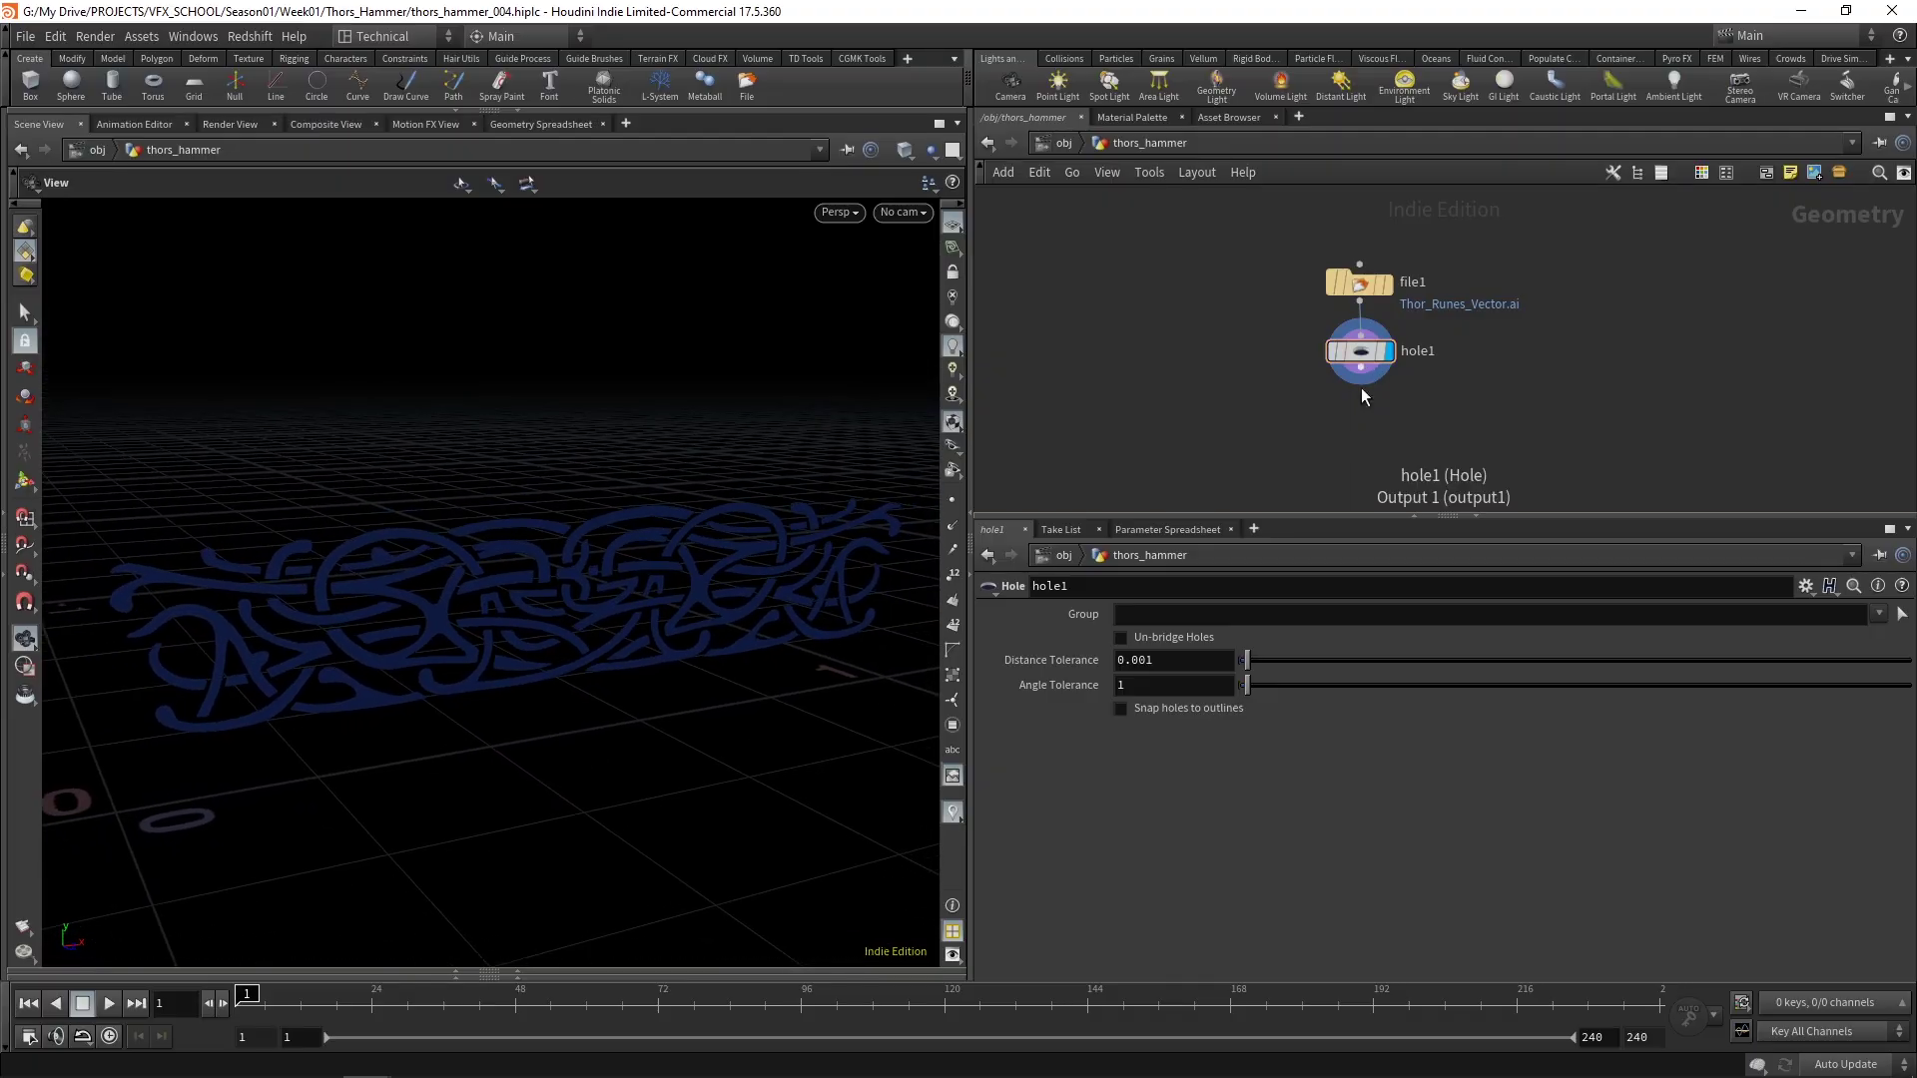
Examine the point density along the rune outlines and check the Hole node's geometry information
scroll(1369, 381, "up", 2)
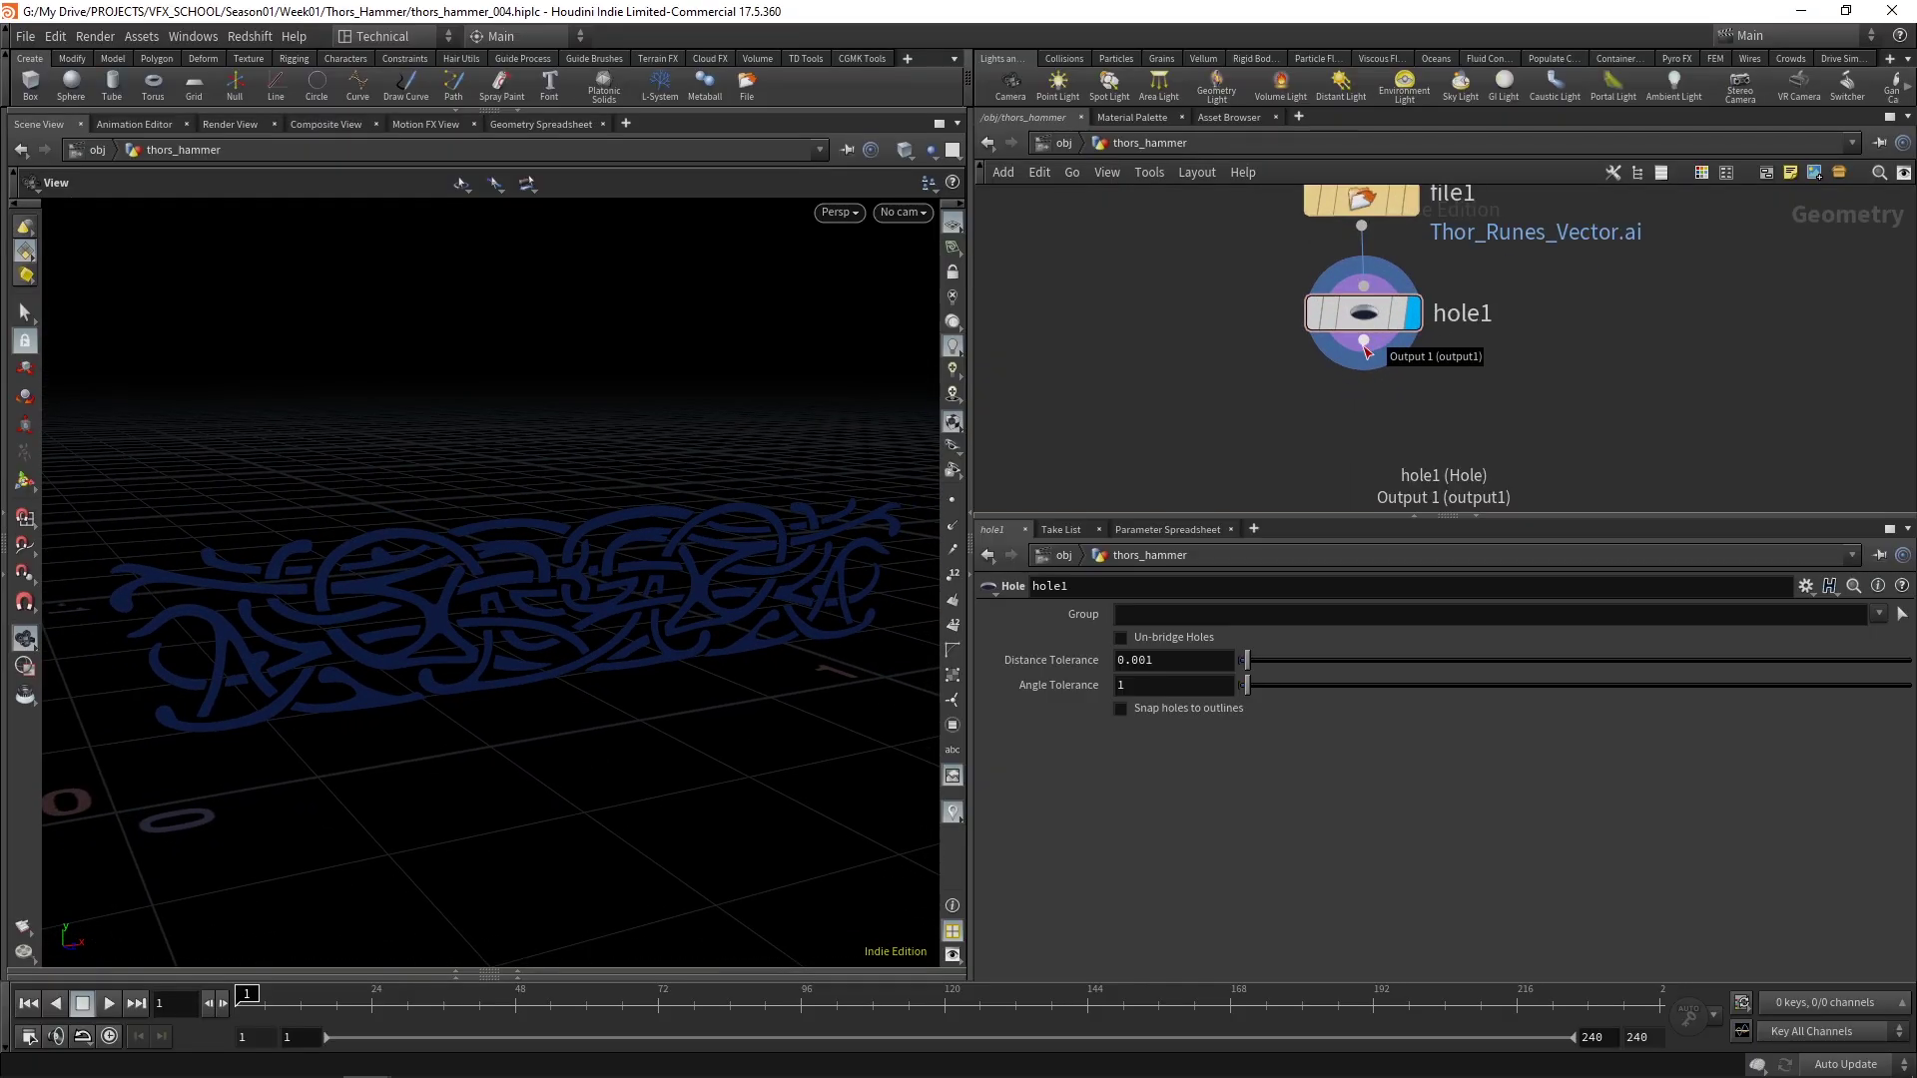
right_click_drag(333, 620, 397, 513)
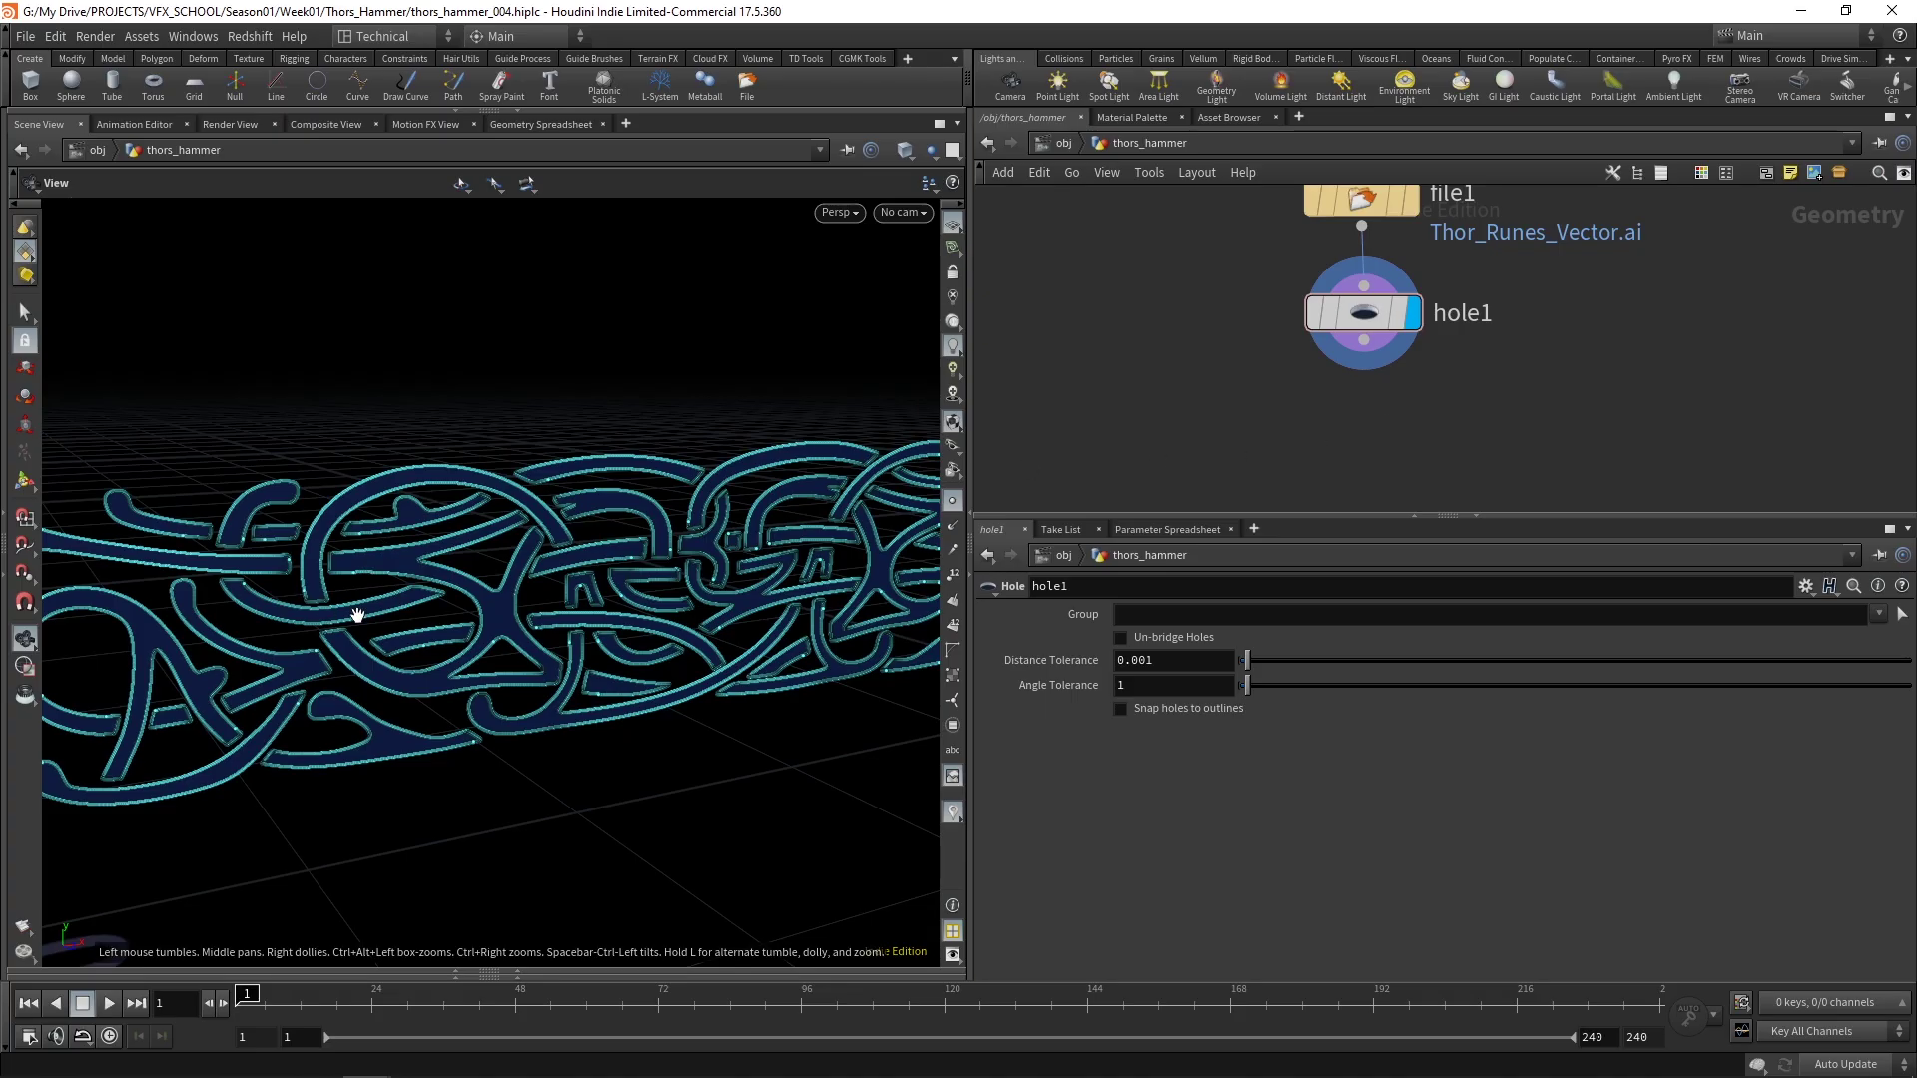
scroll(360, 593, "up", 5)
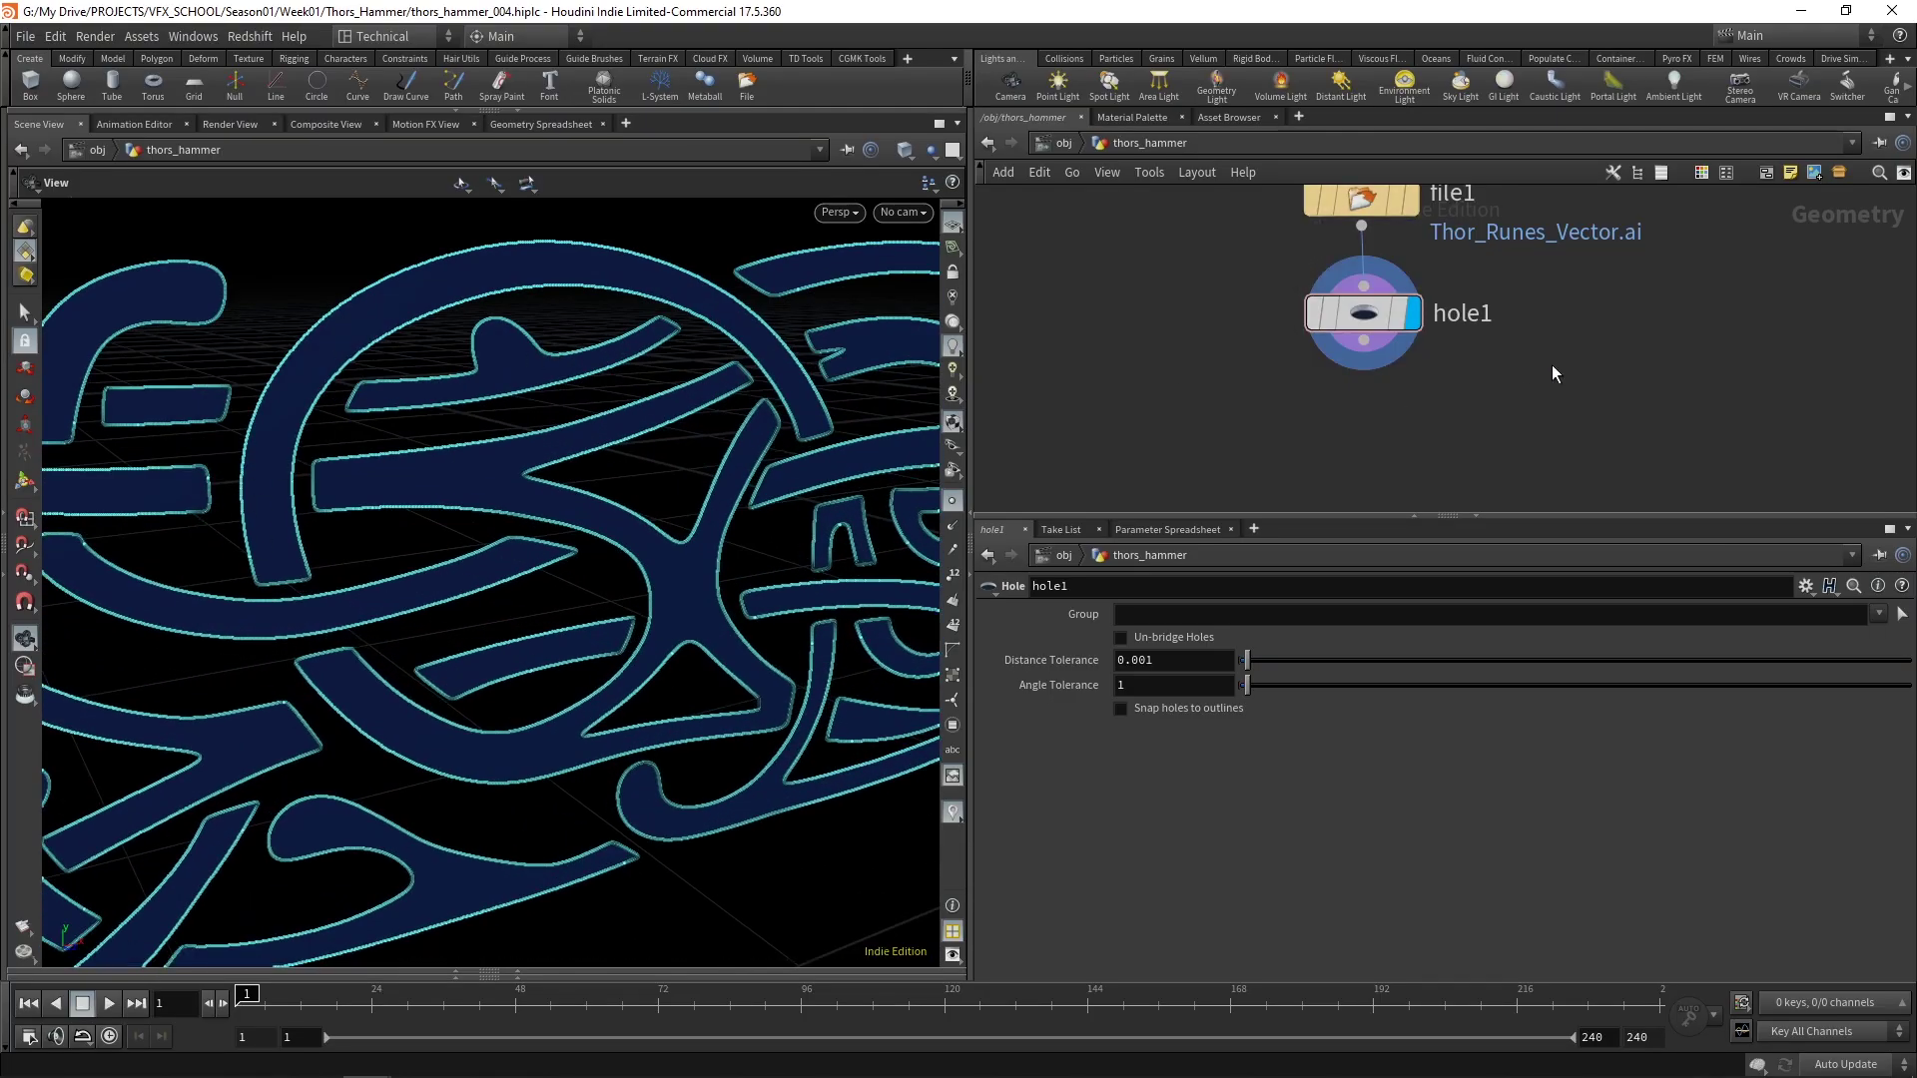
left_click(1386, 322)
middle_click_drag(1363, 318, 1496, 281)
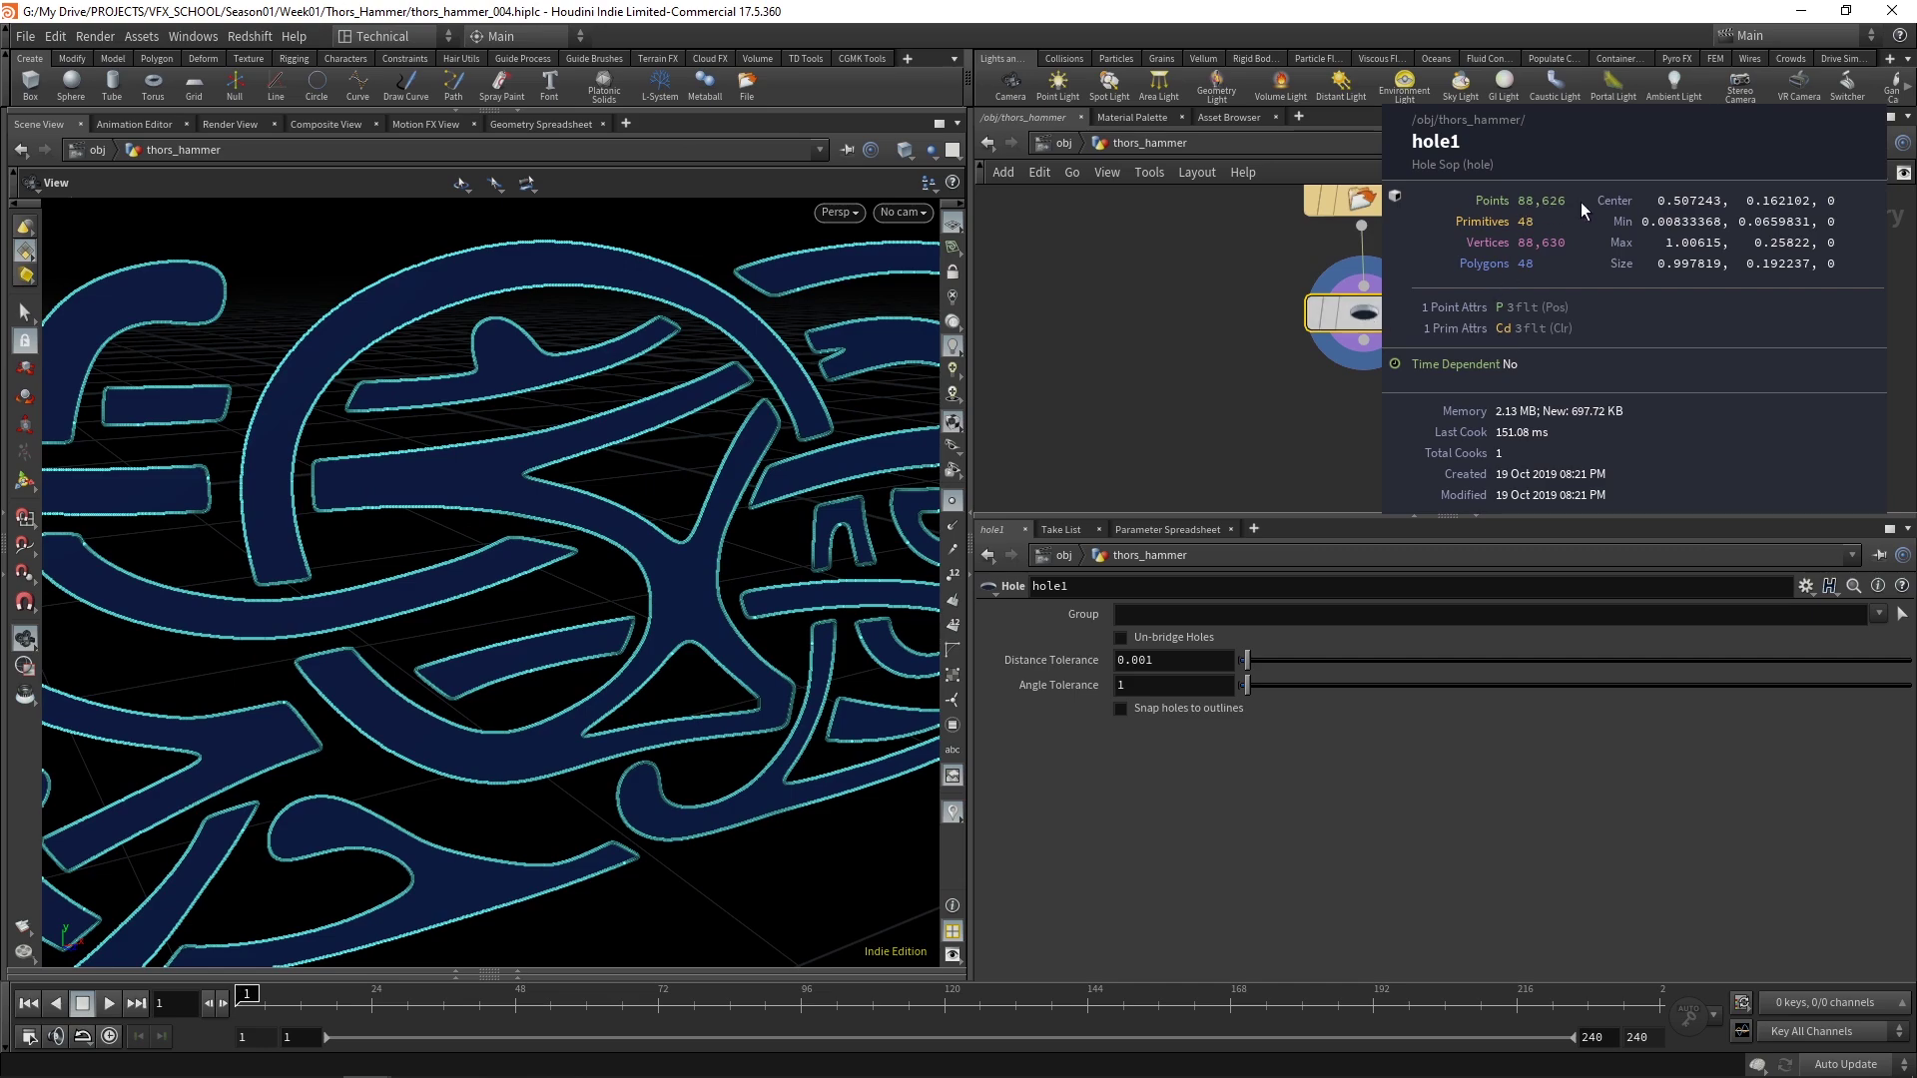
left_click_drag(659, 559, 446, 555)
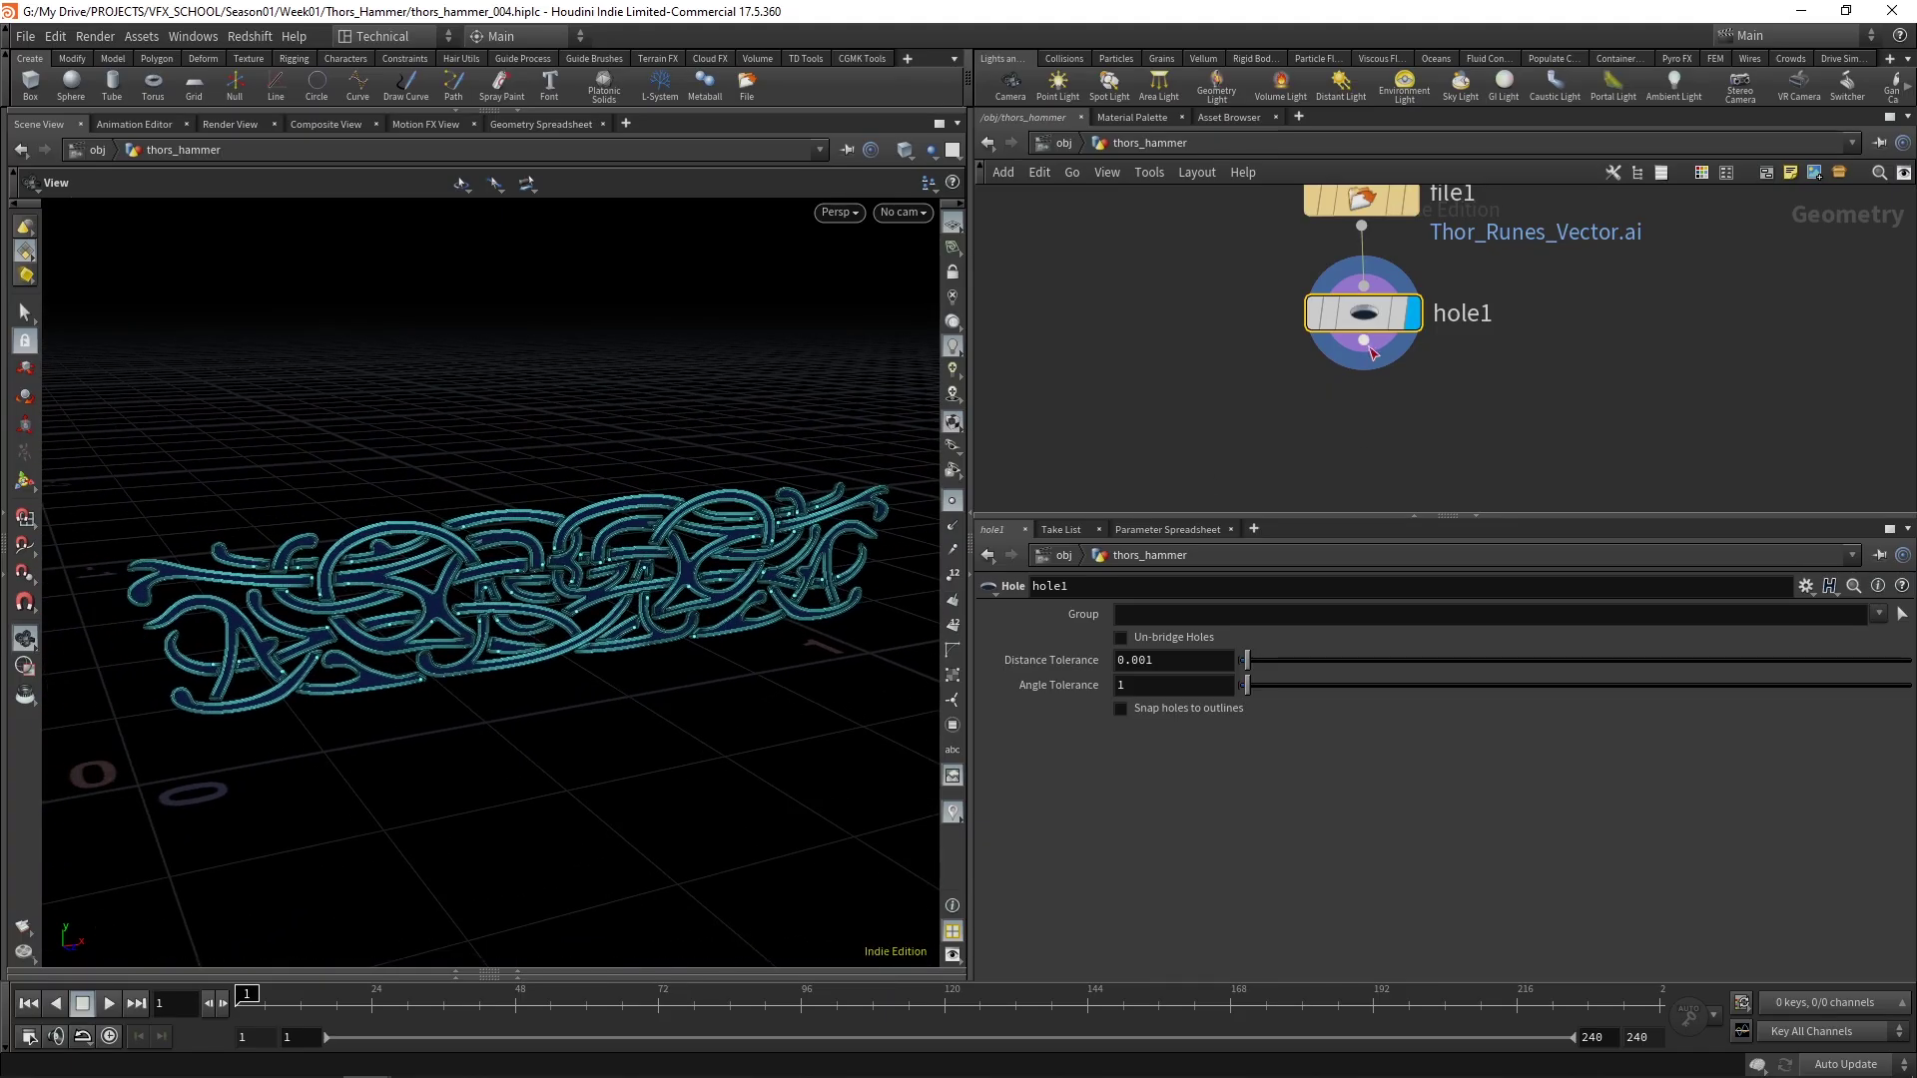
Add a Resample node below the Hole node and make it the displayed node
key("Tab")
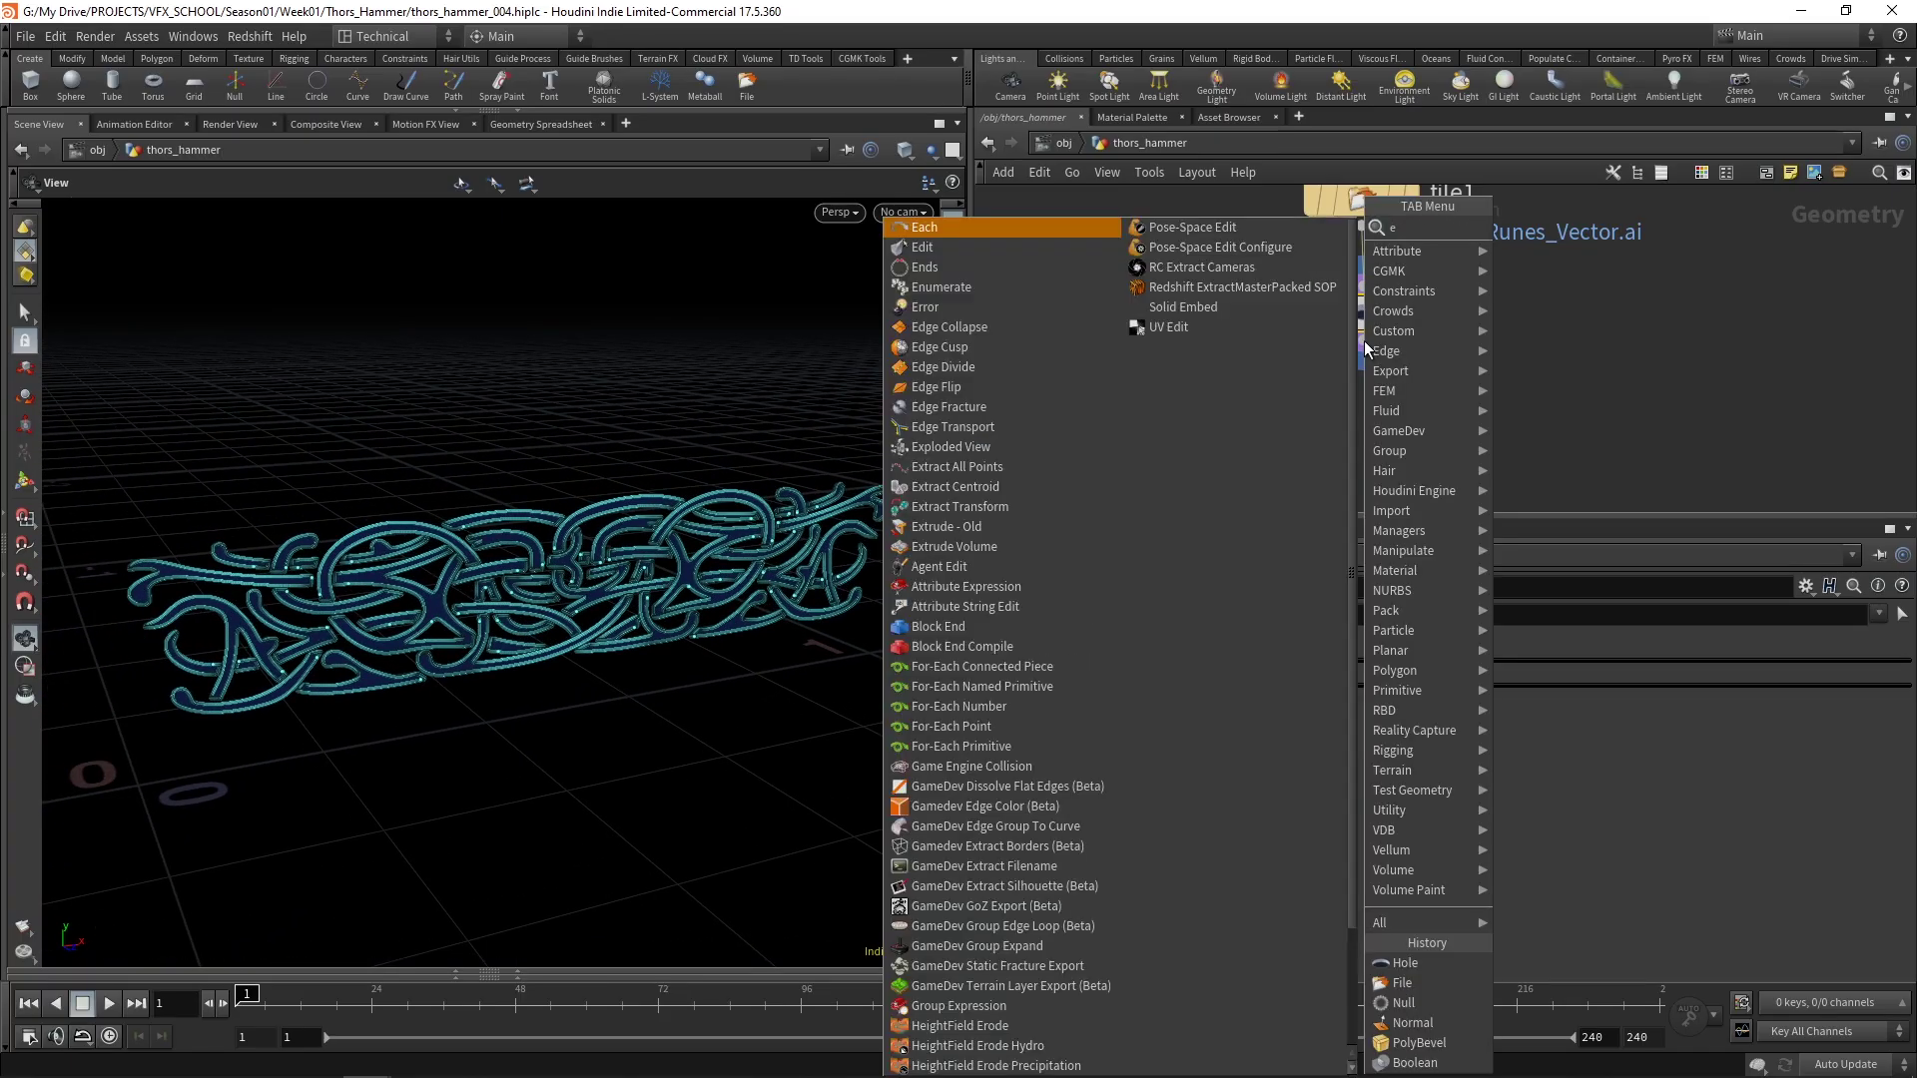
type("resa")
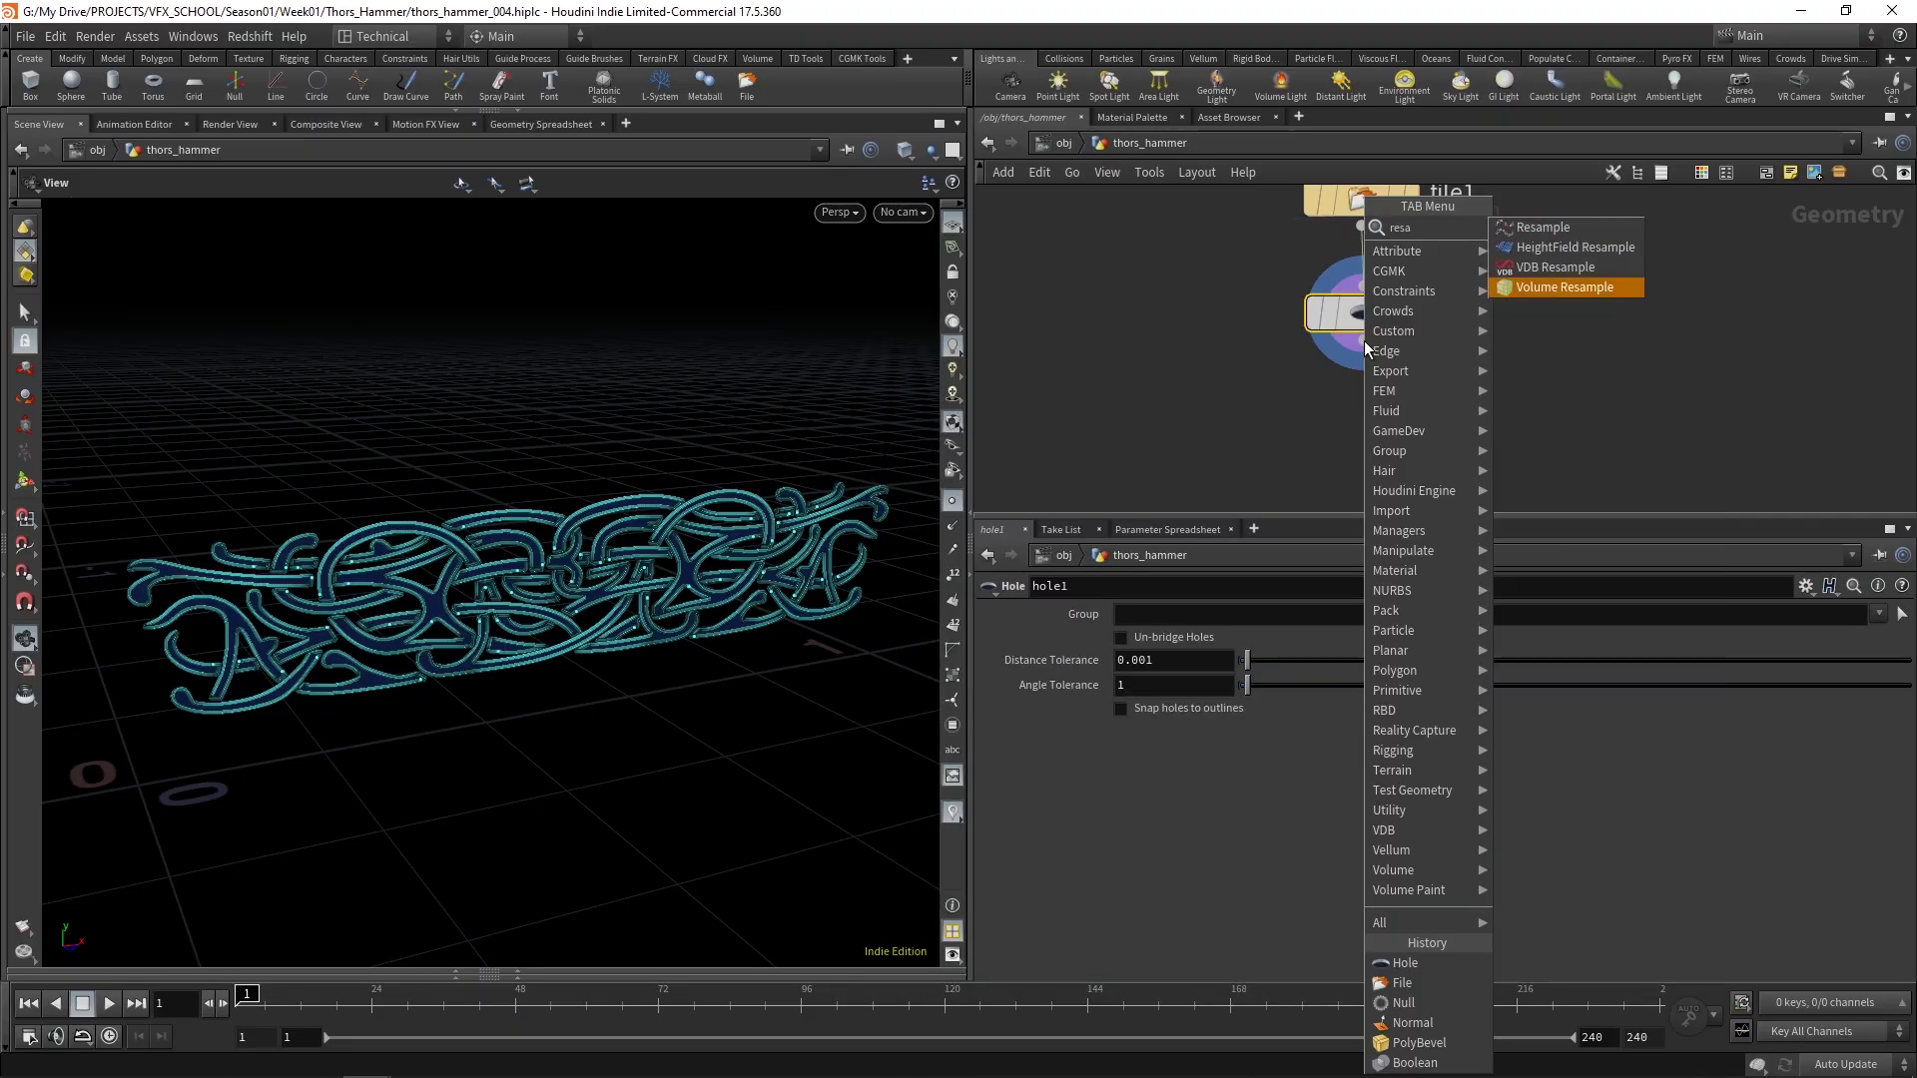
key("Up")
key("Up")
key("Up")
key("Return")
left_click(1364, 426)
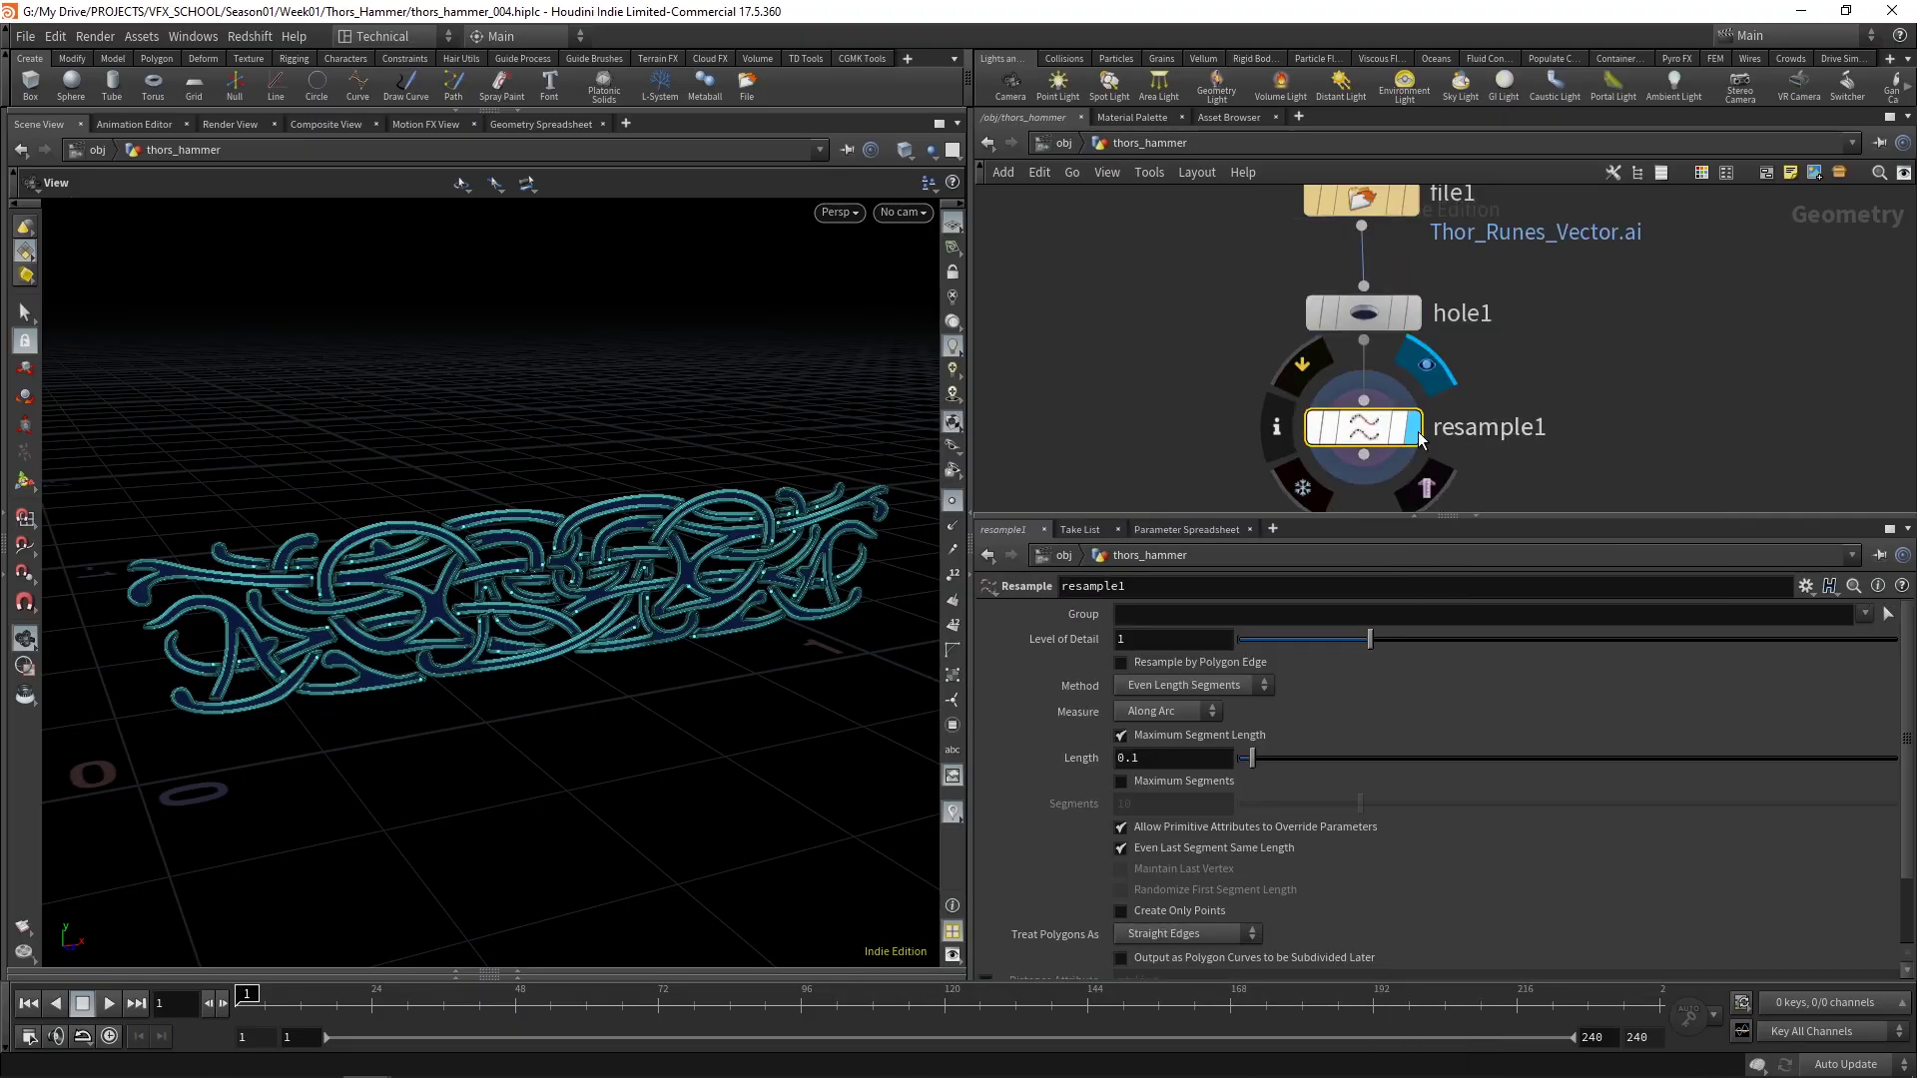
key("r")
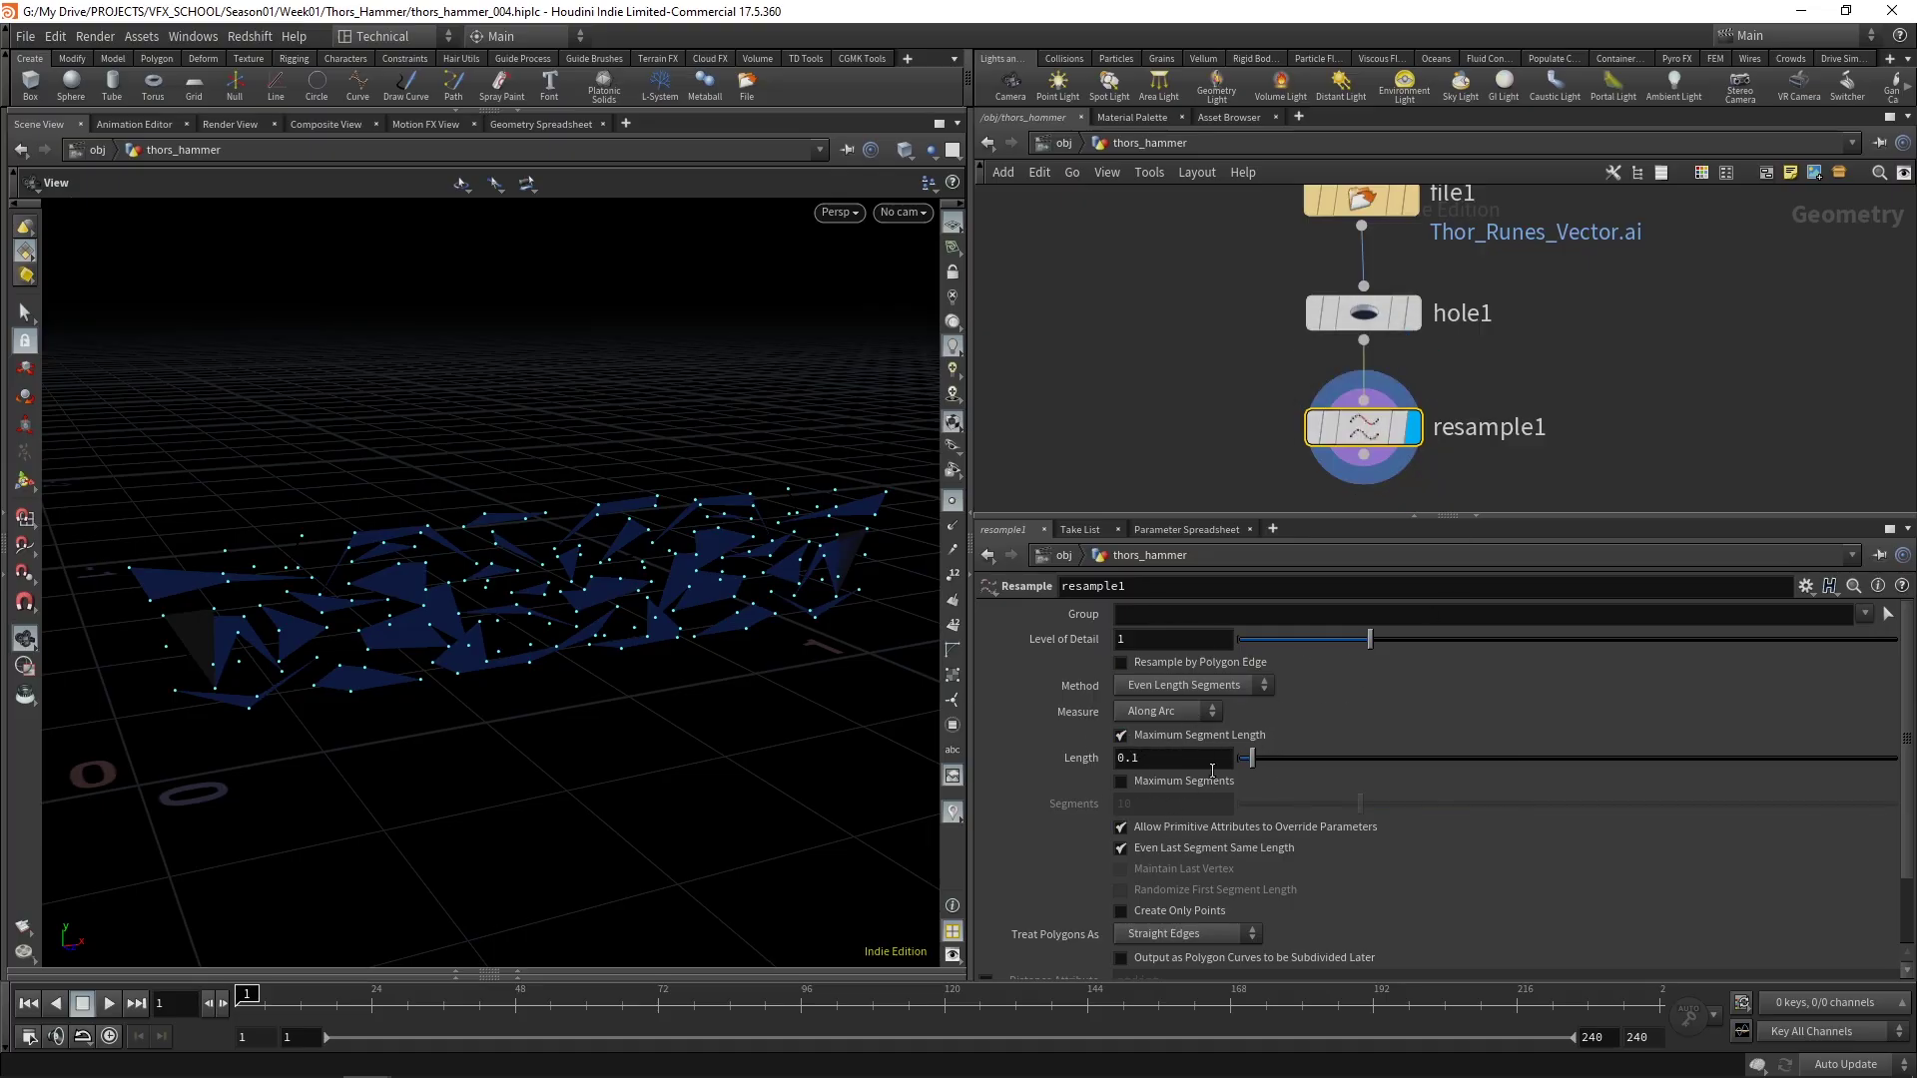
Set the Resample node's maximum segment length to 0.005
left_click(1158, 757)
key("BackSpace")
type("0")
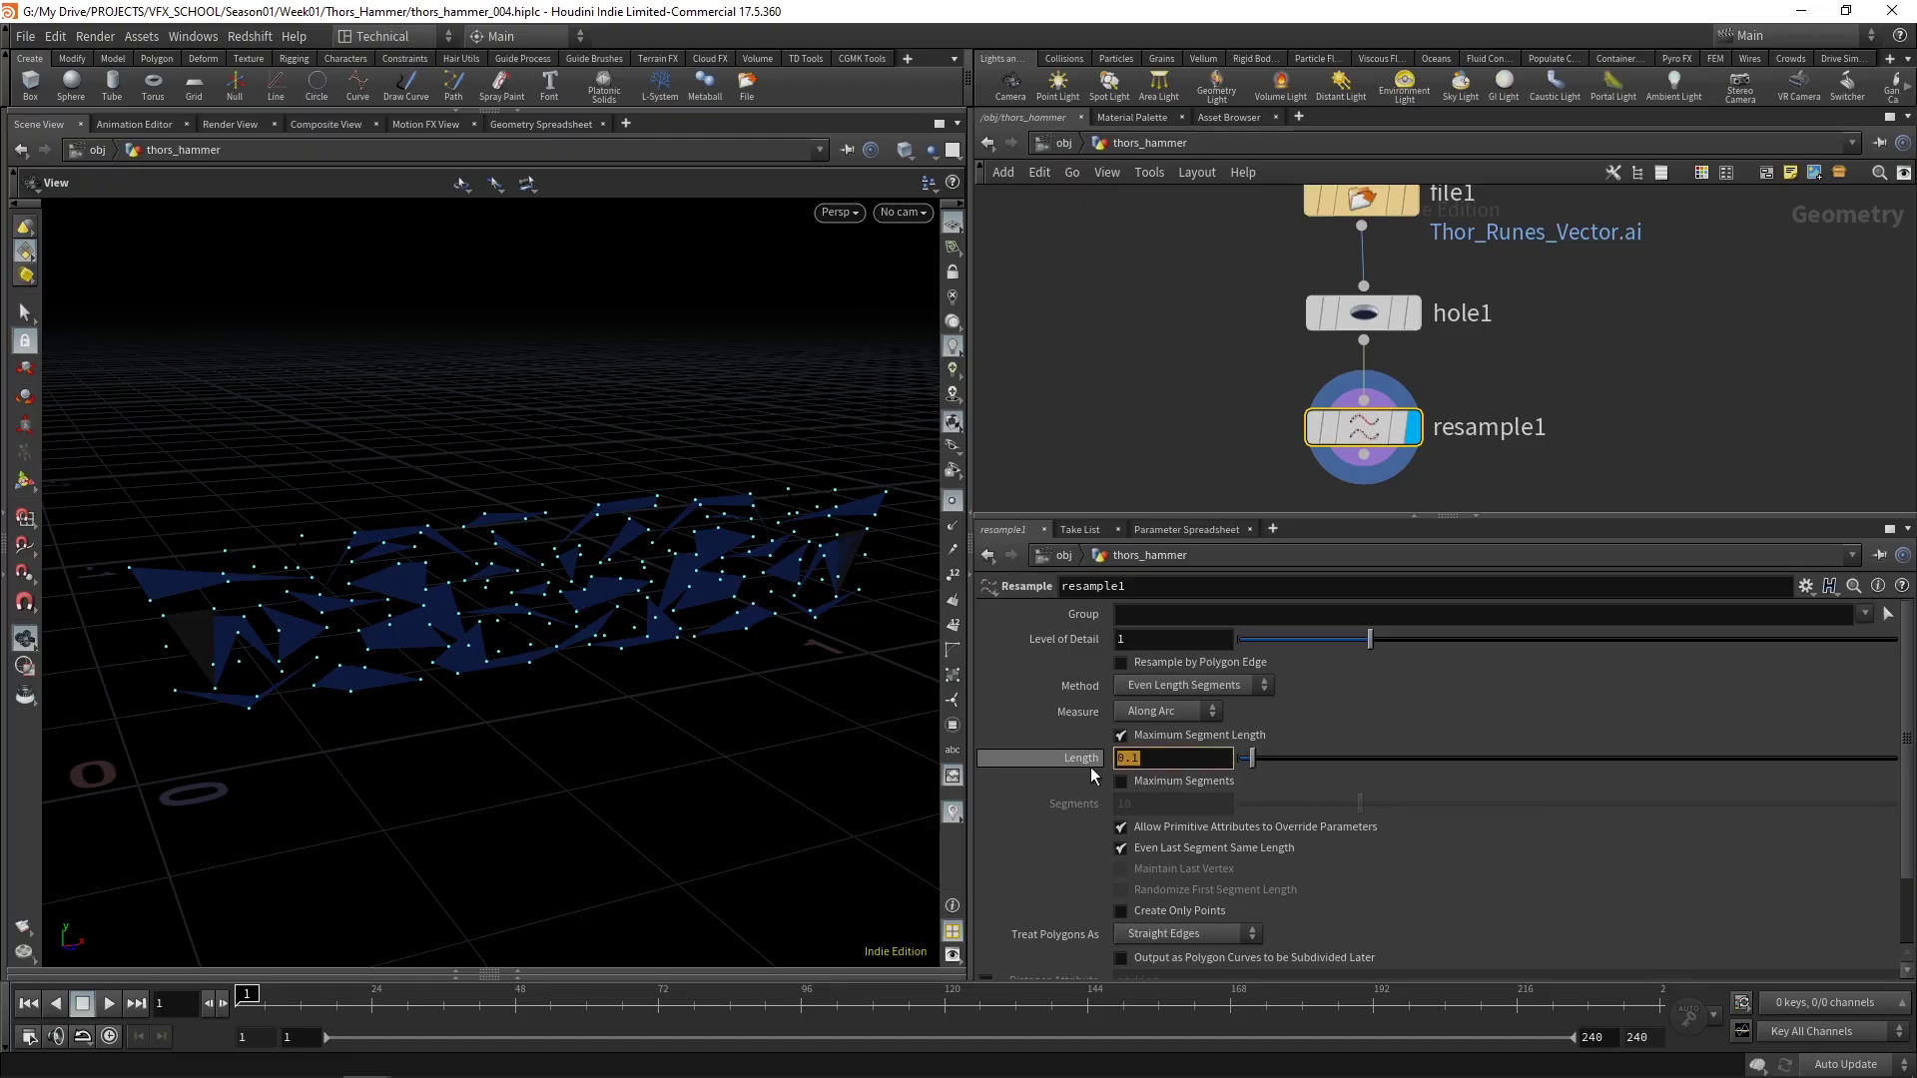
type("0")
type("5")
key("Return")
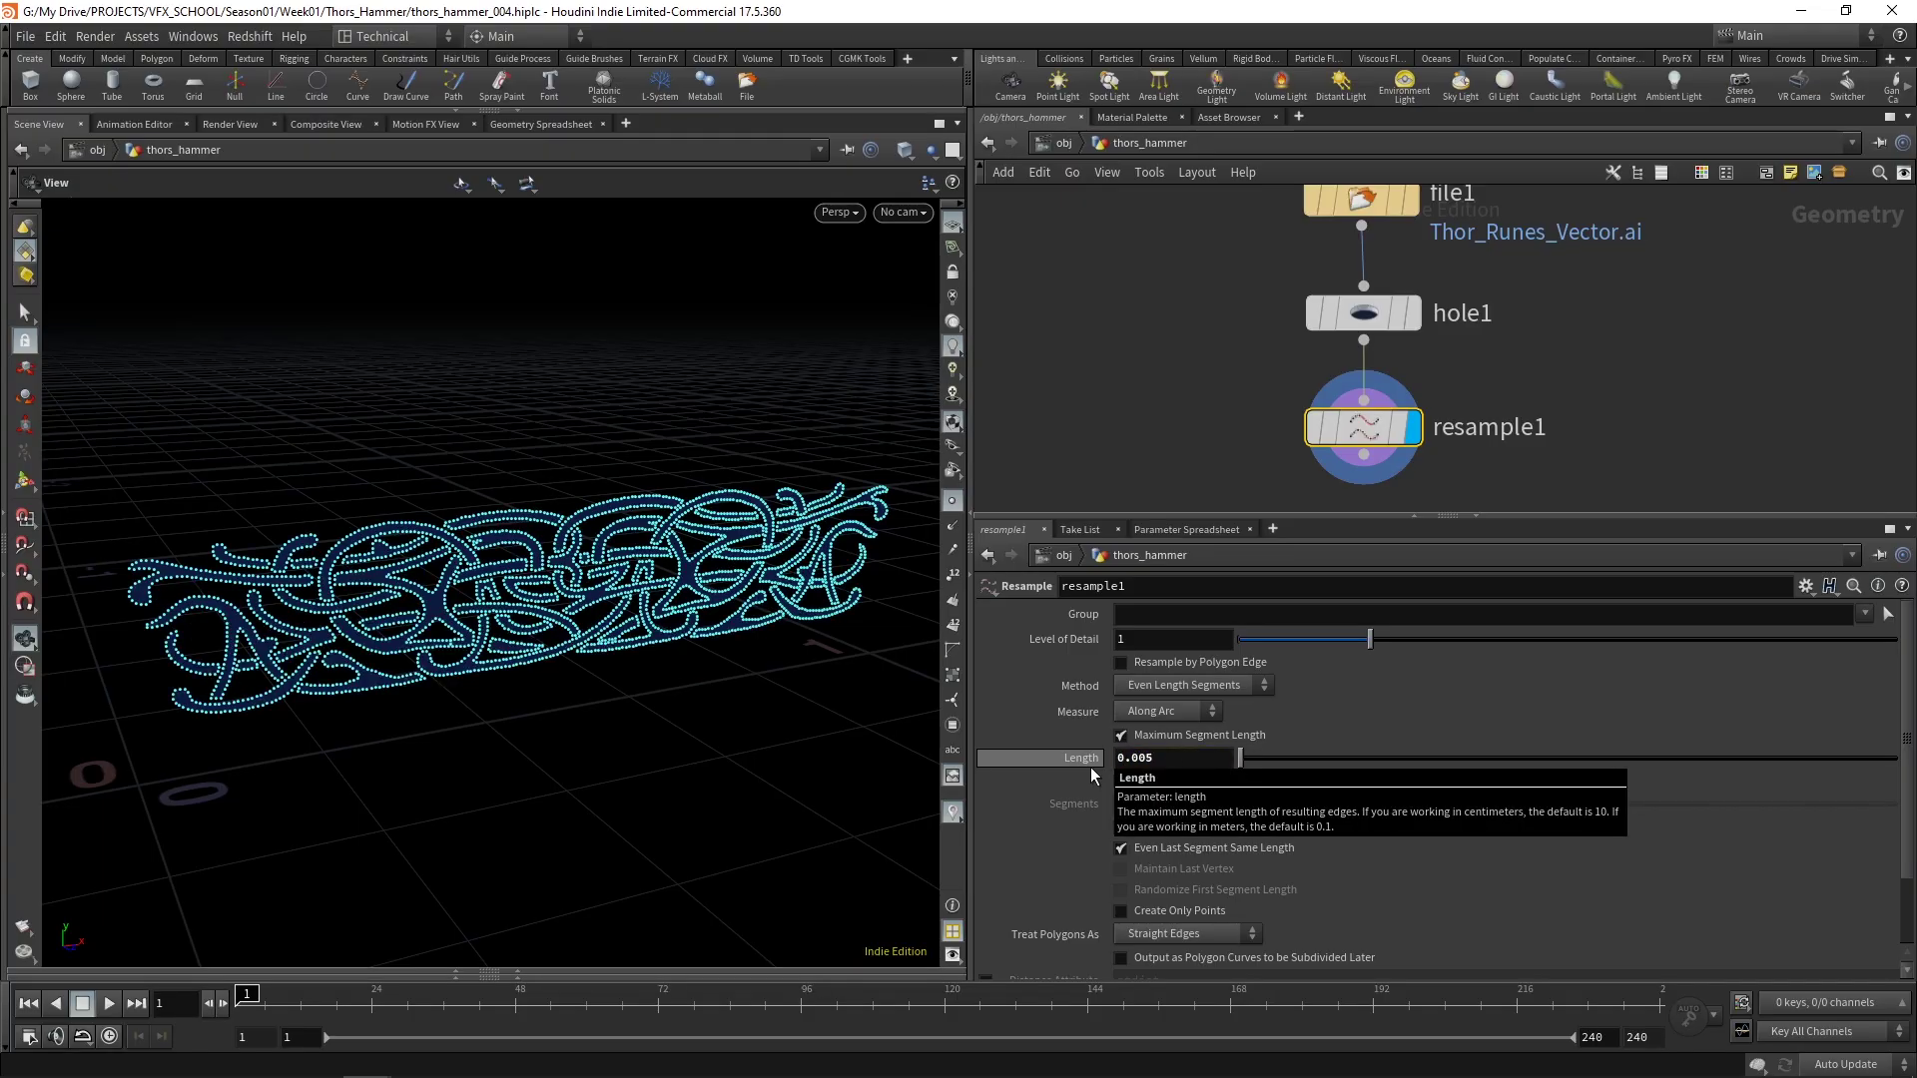
Examine the resampled rune outlines and compare the point counts of the Hole and Resample nodes
scroll(569, 612, "up", 6)
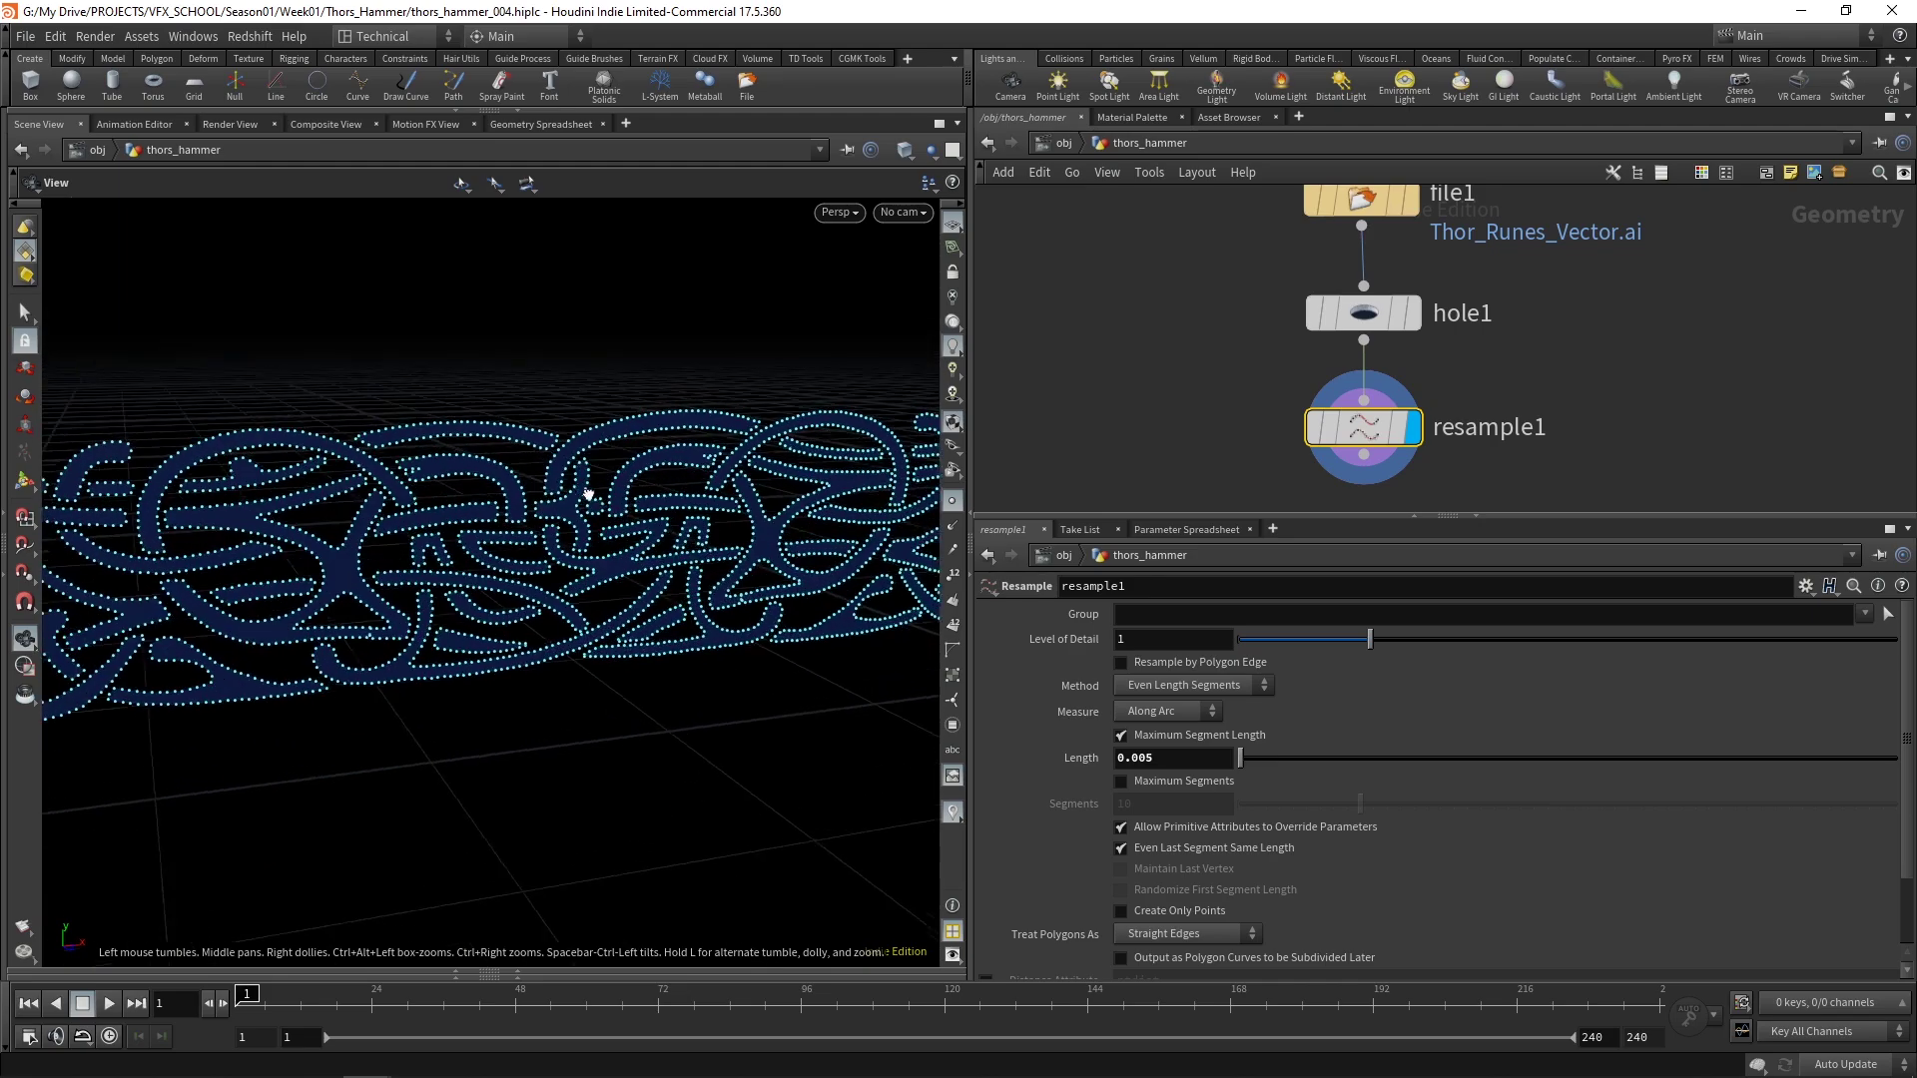
mouse_move(513, 427)
left_mouse_down()
mouse_move(449, 432)
mouse_move(492, 432)
left_mouse_up()
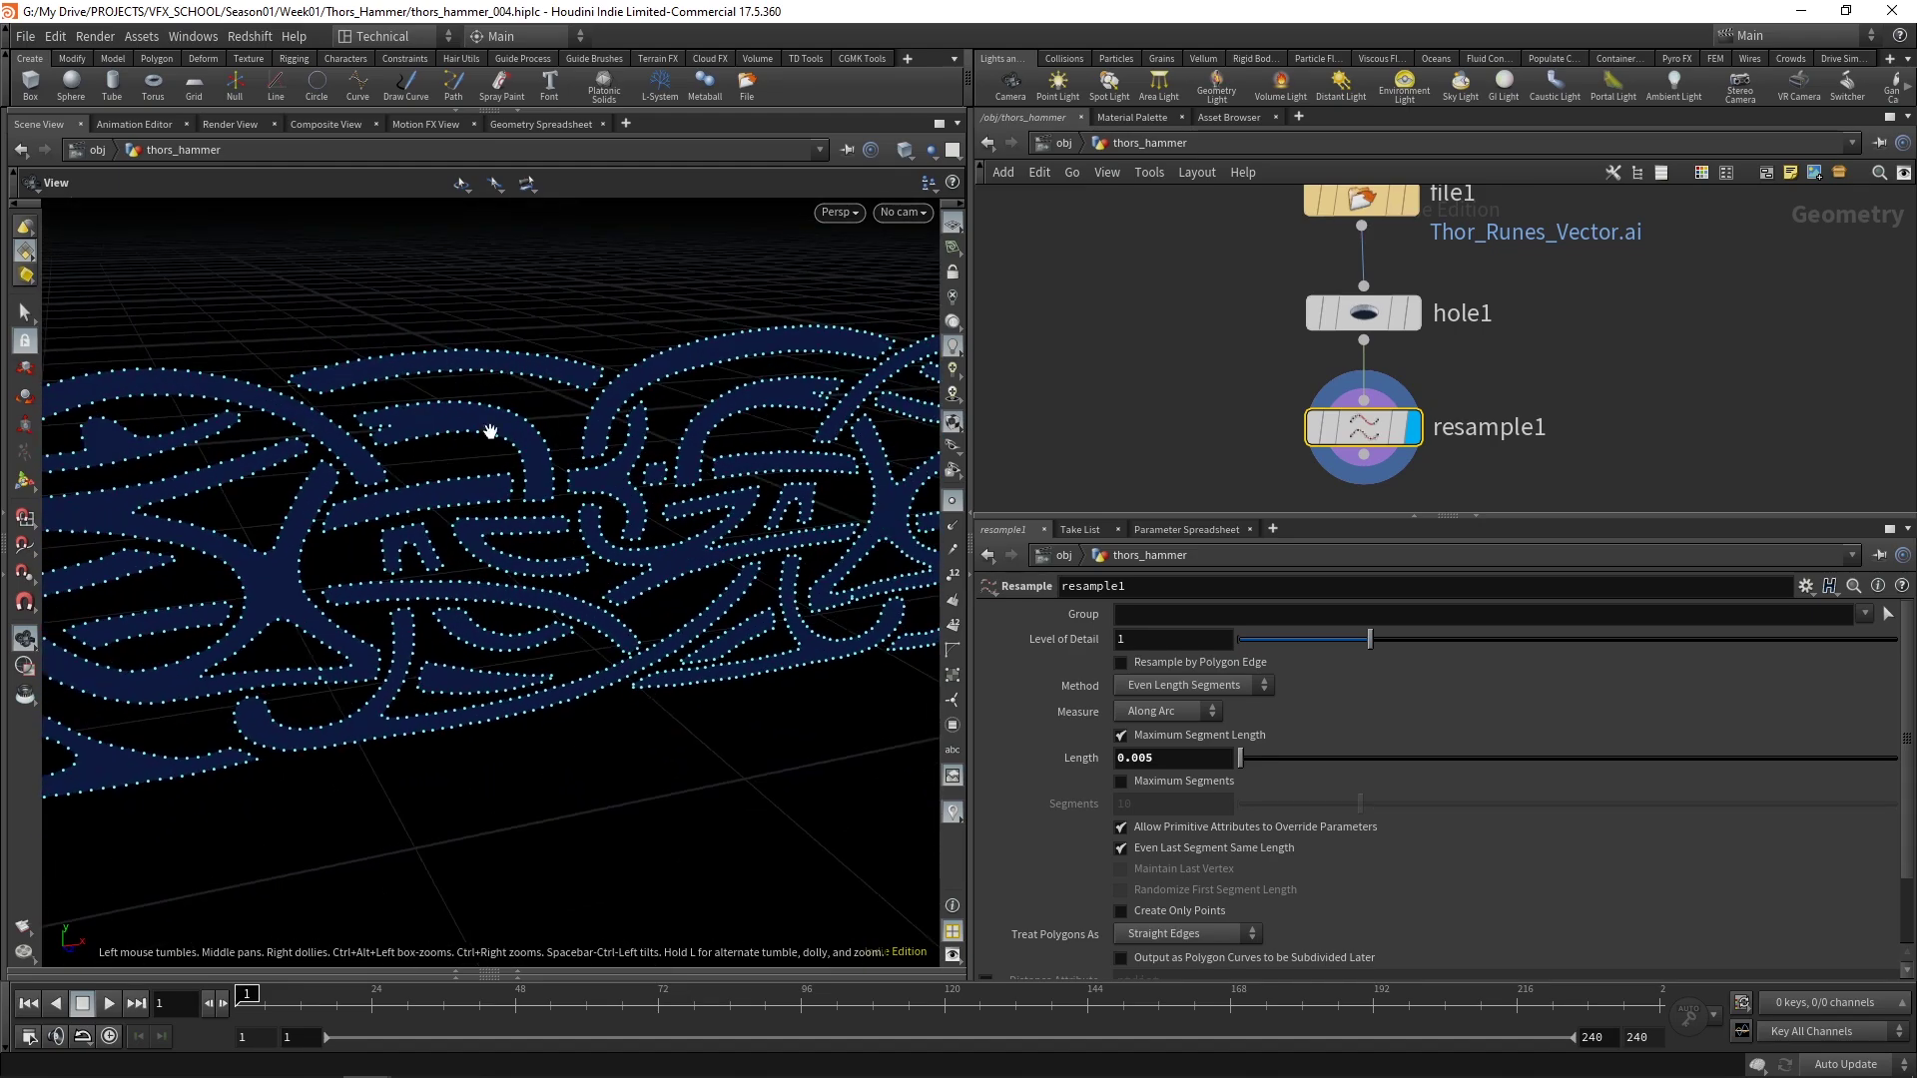
left_click_drag(616, 384, 636, 497)
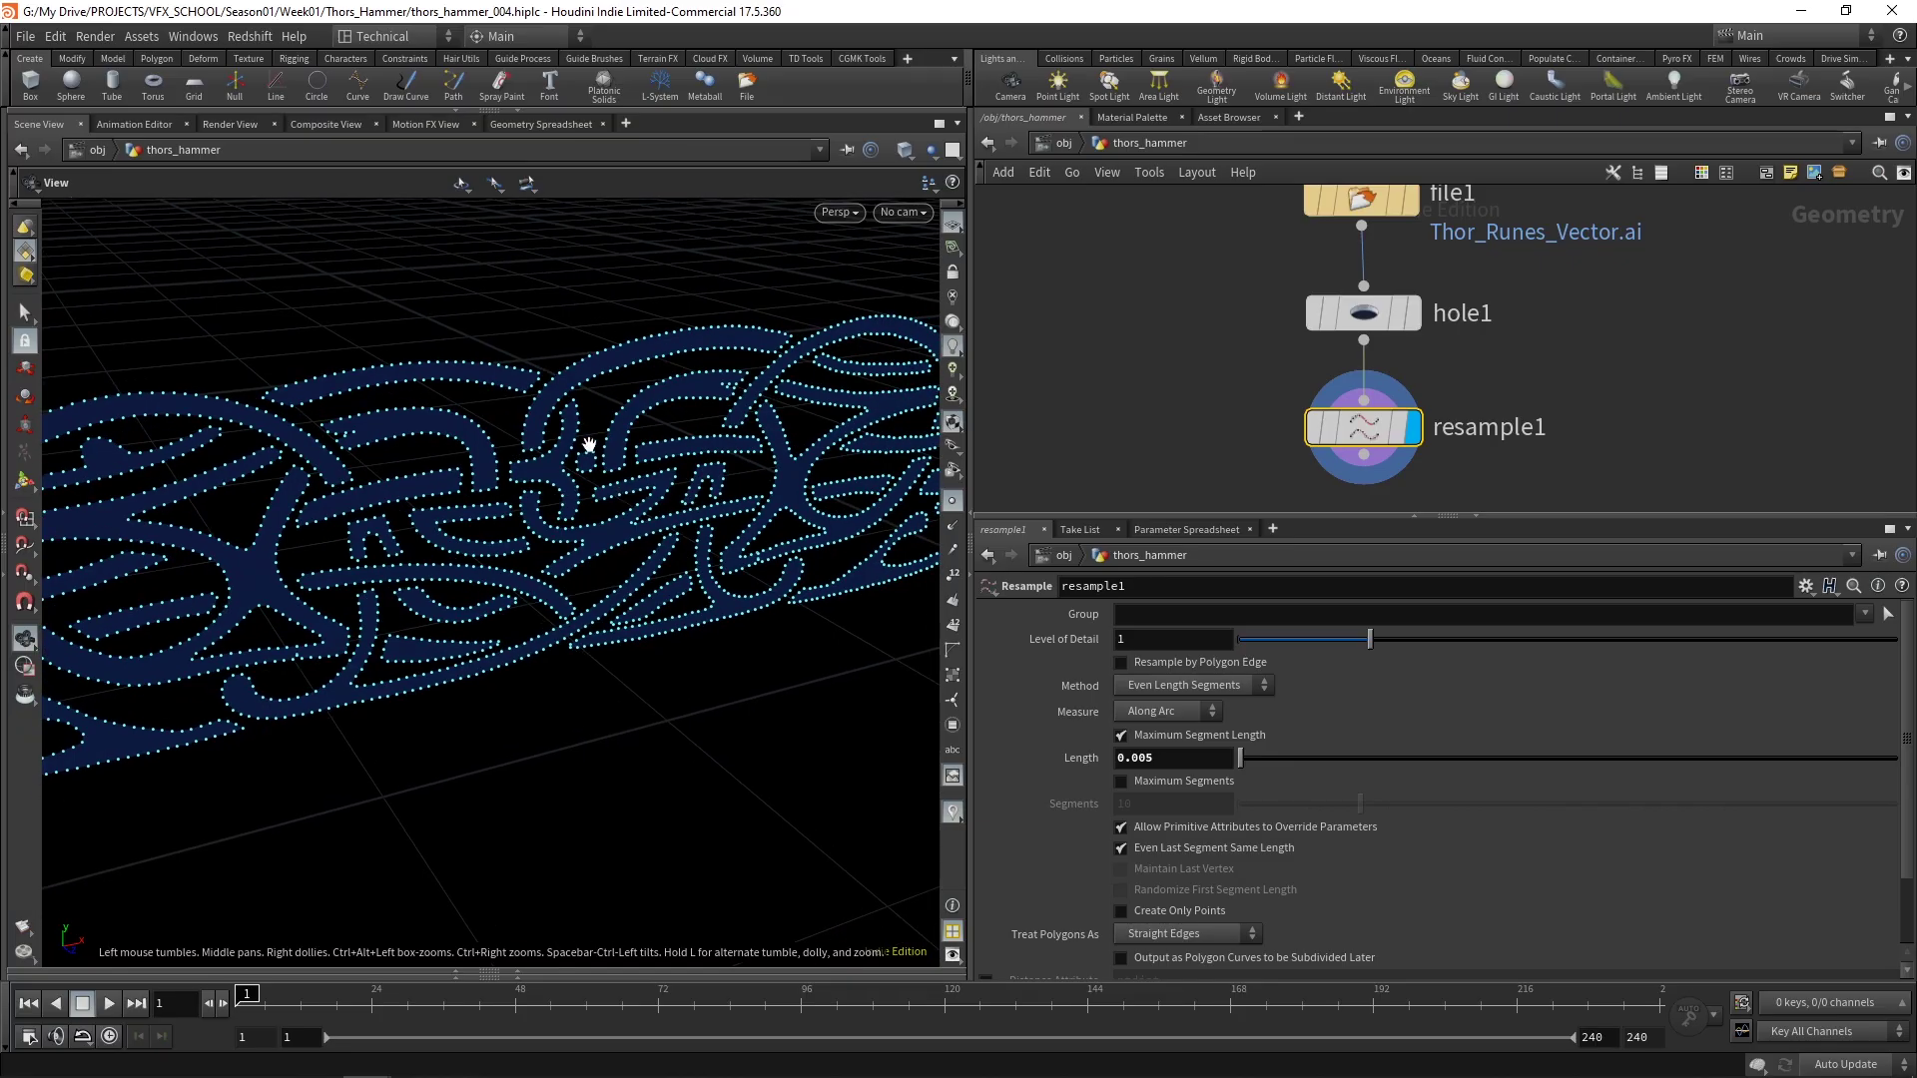
middle_click(1374, 317)
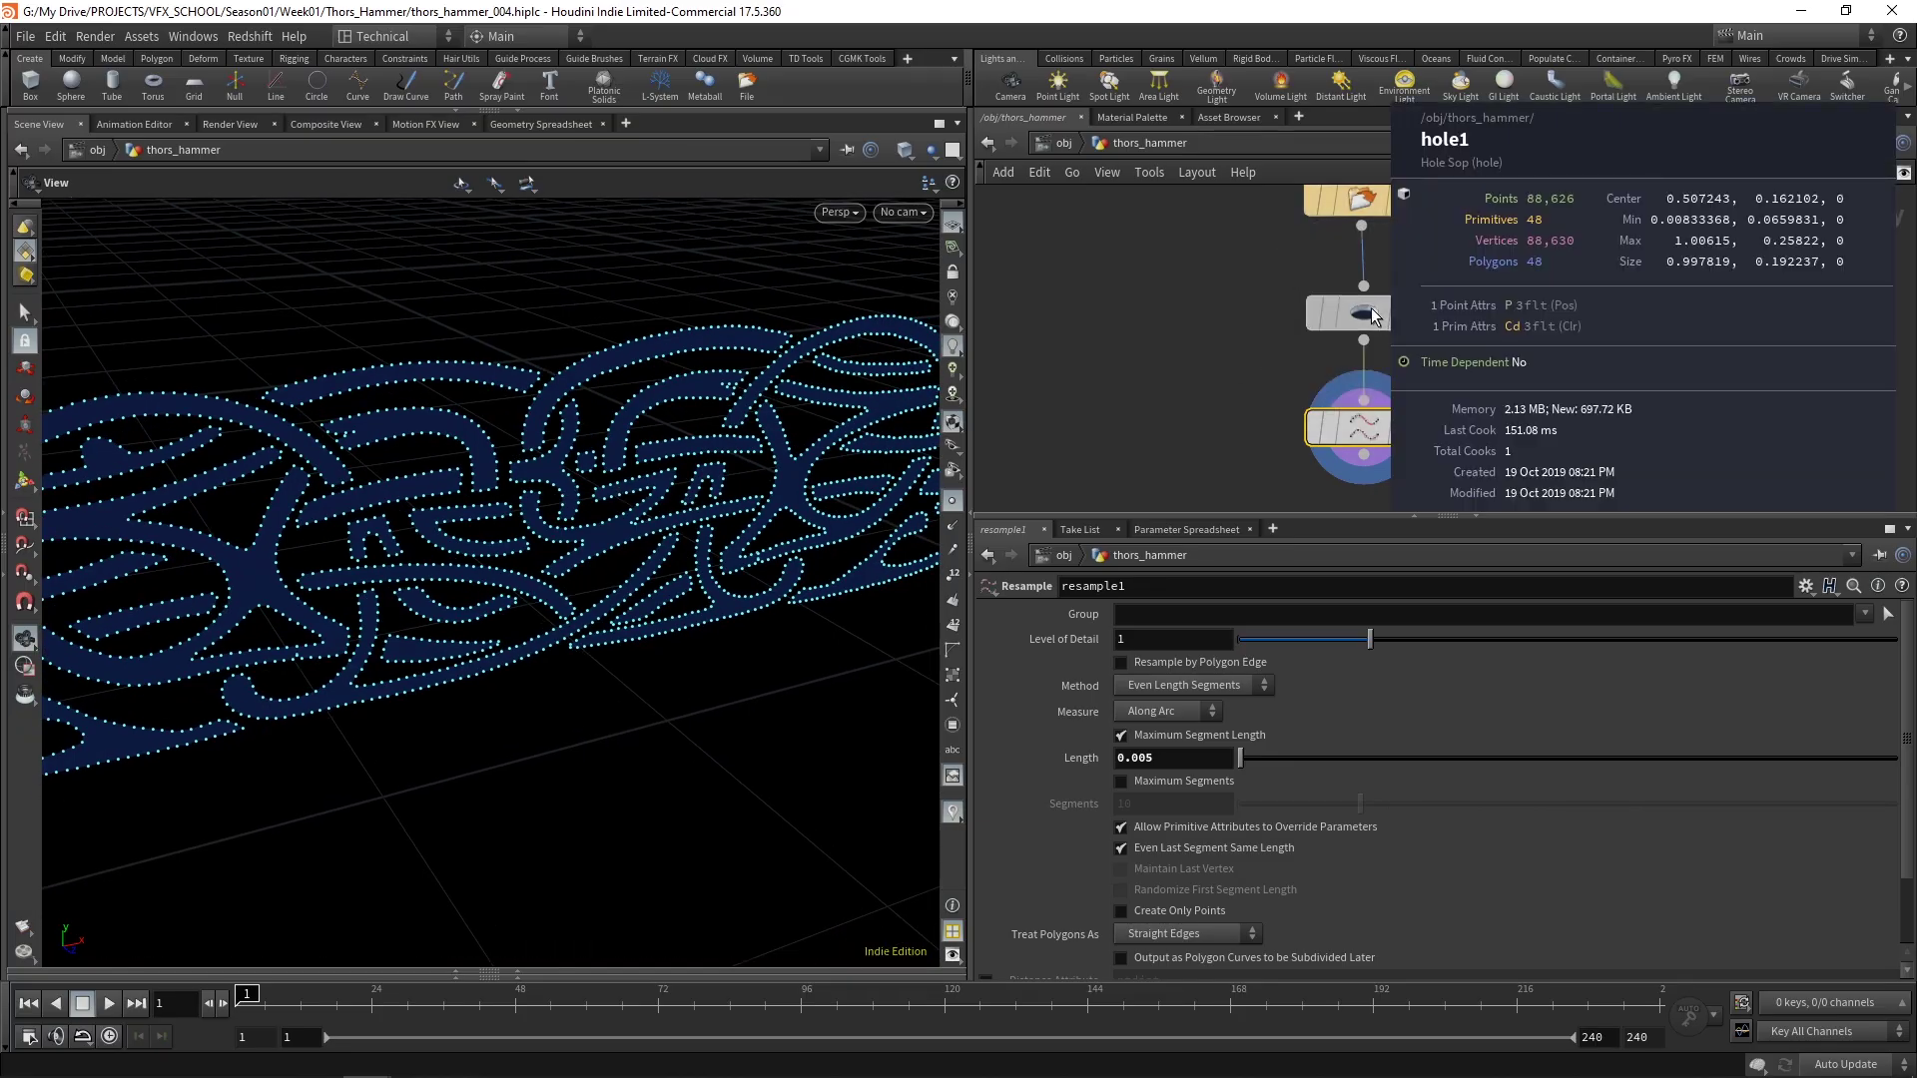
middle_click(1364, 432)
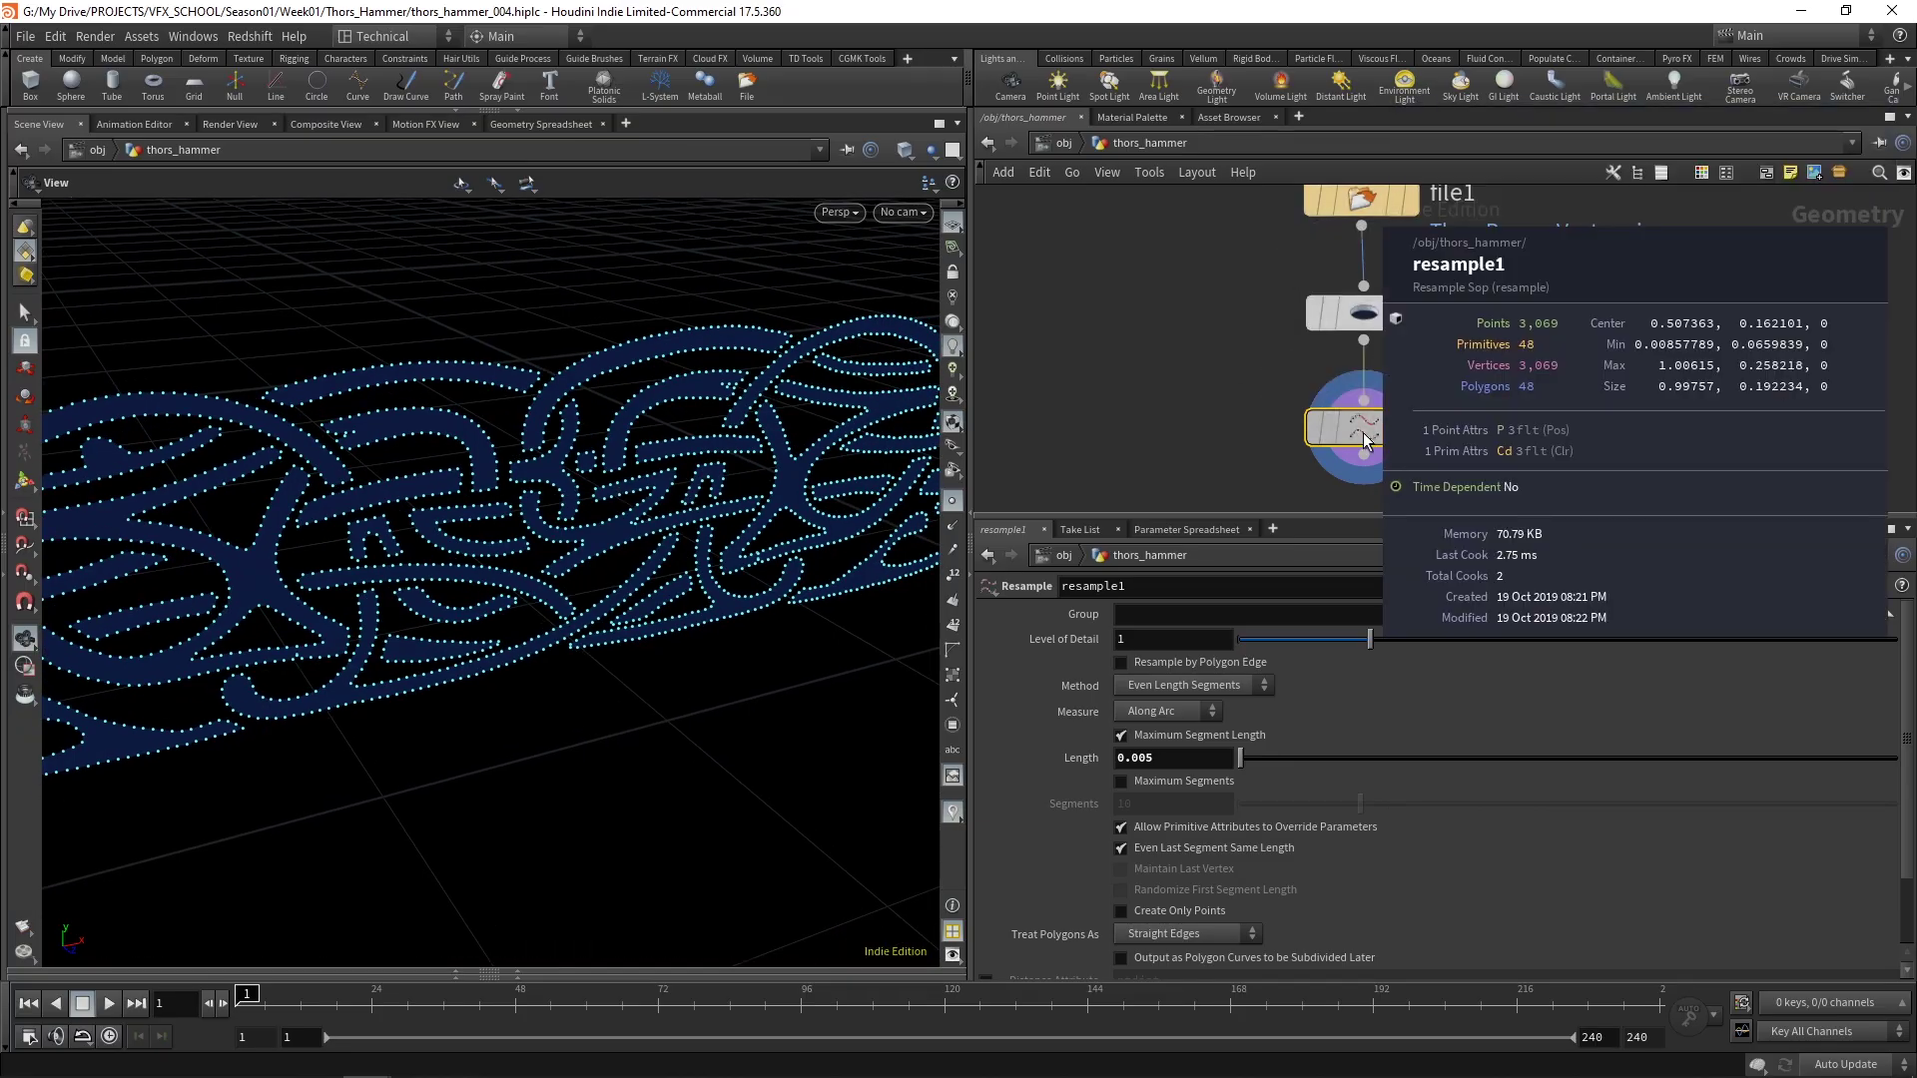
left_click_drag(672, 483, 472, 659)
left_click_drag(499, 554, 518, 567)
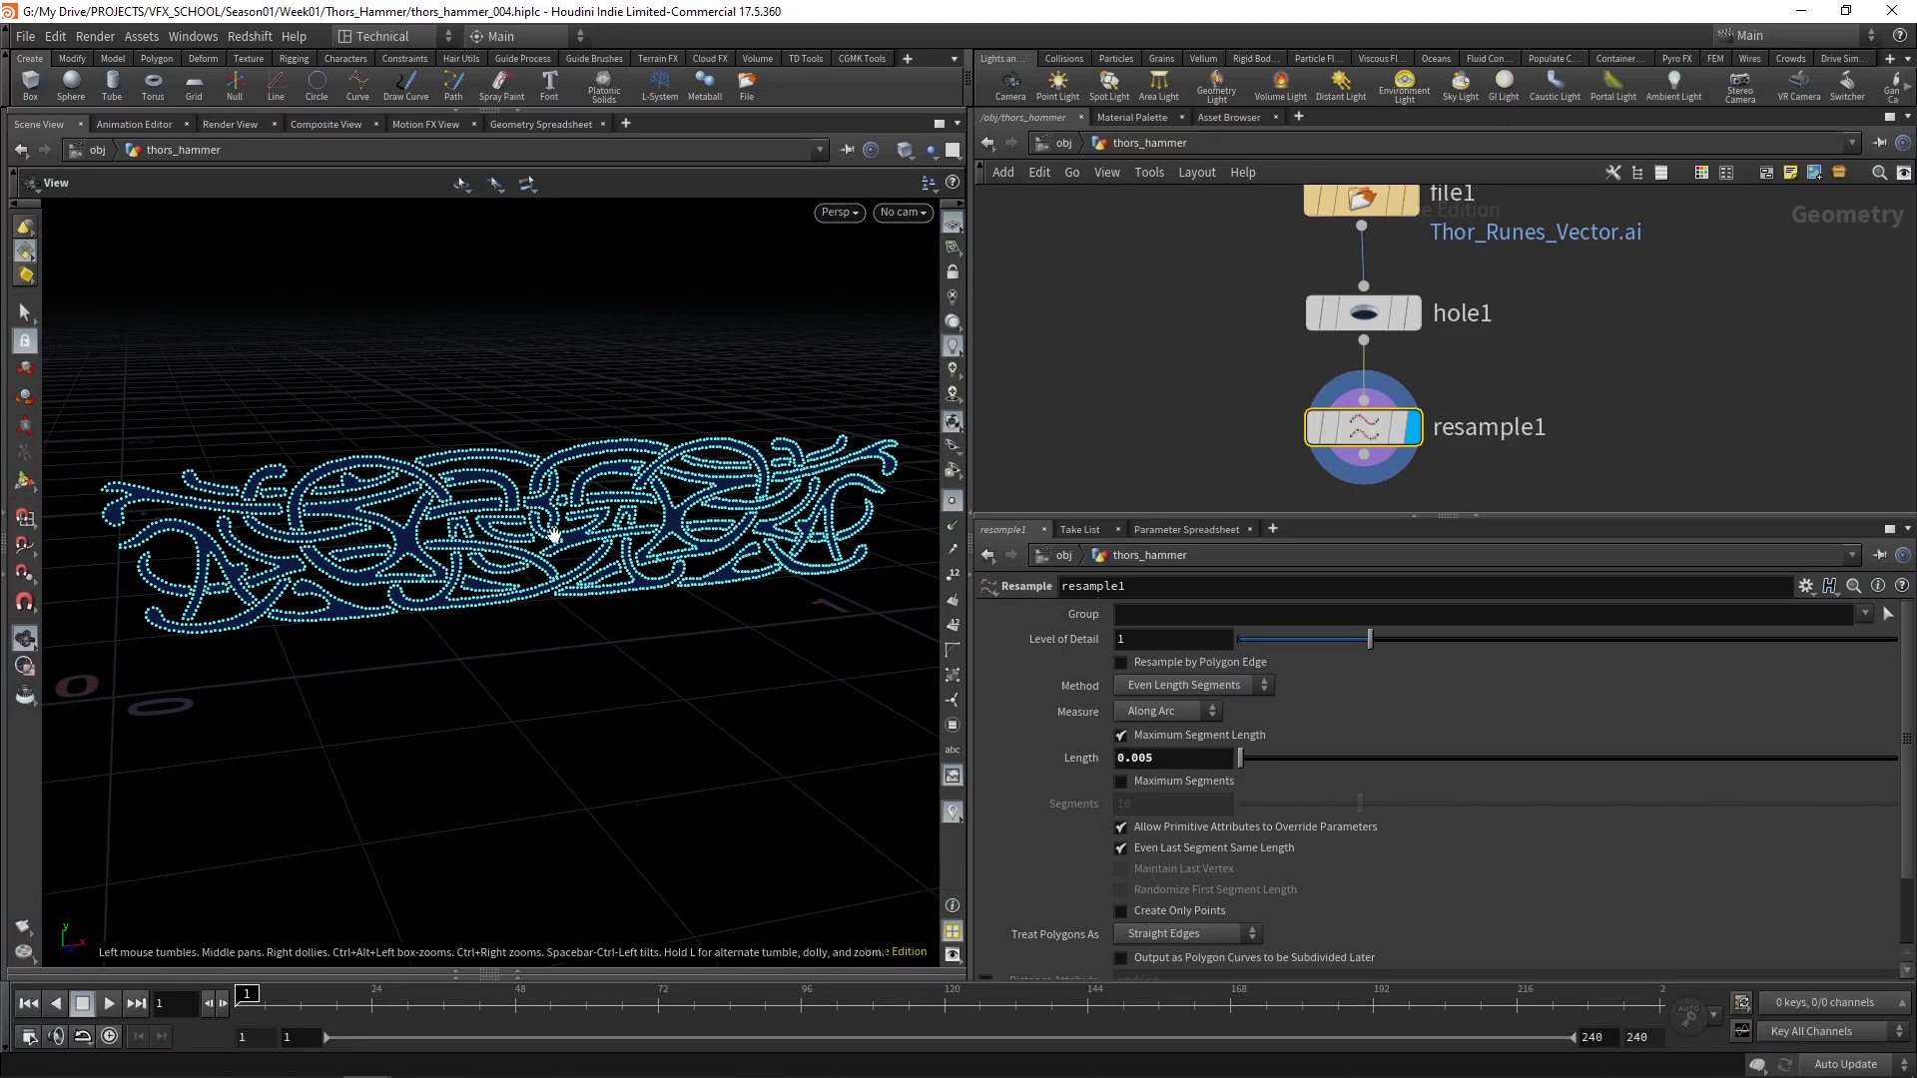
middle_click_drag(1607, 445, 1571, 345)
left_click_drag(349, 557, 357, 561)
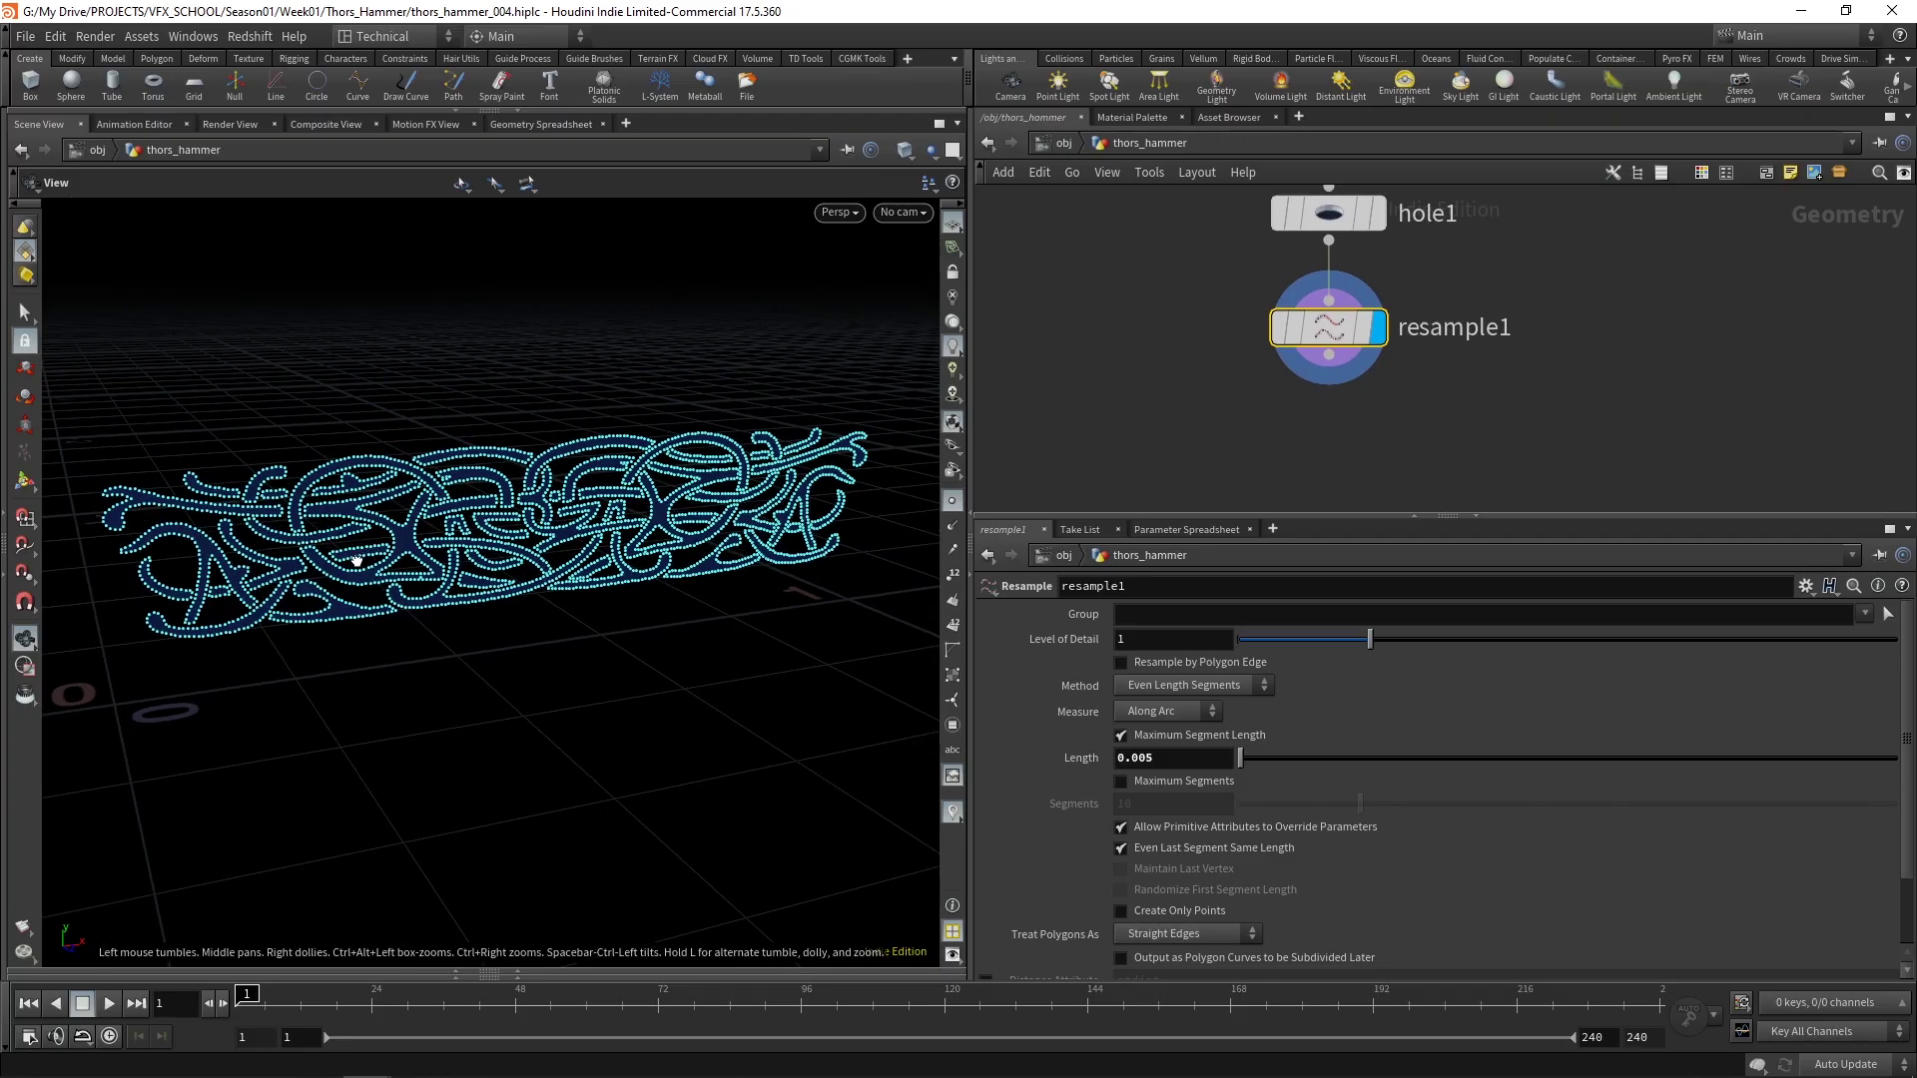
scroll(279, 535, "up", 10)
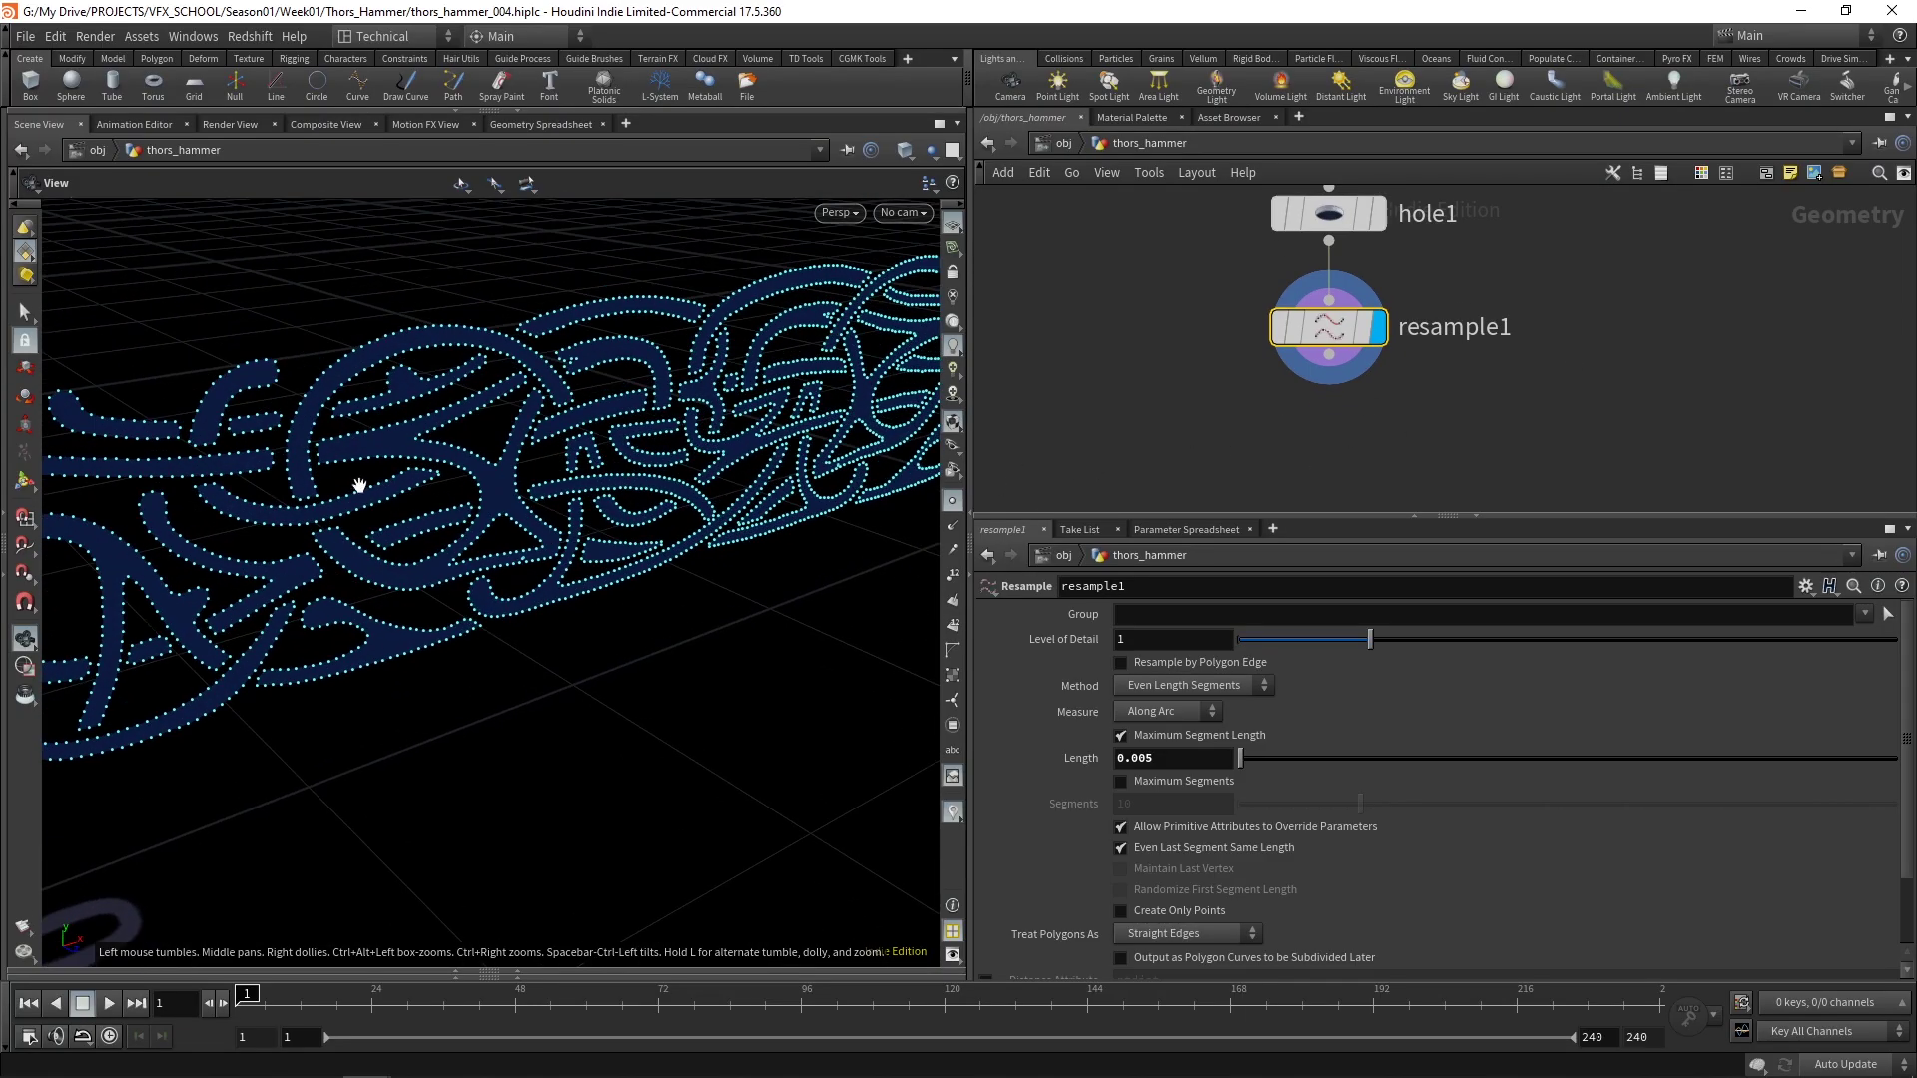
Add a PolyExtrude node below the Resample node and make it the displayed node
middle_click_drag(1492, 375, 1480, 348)
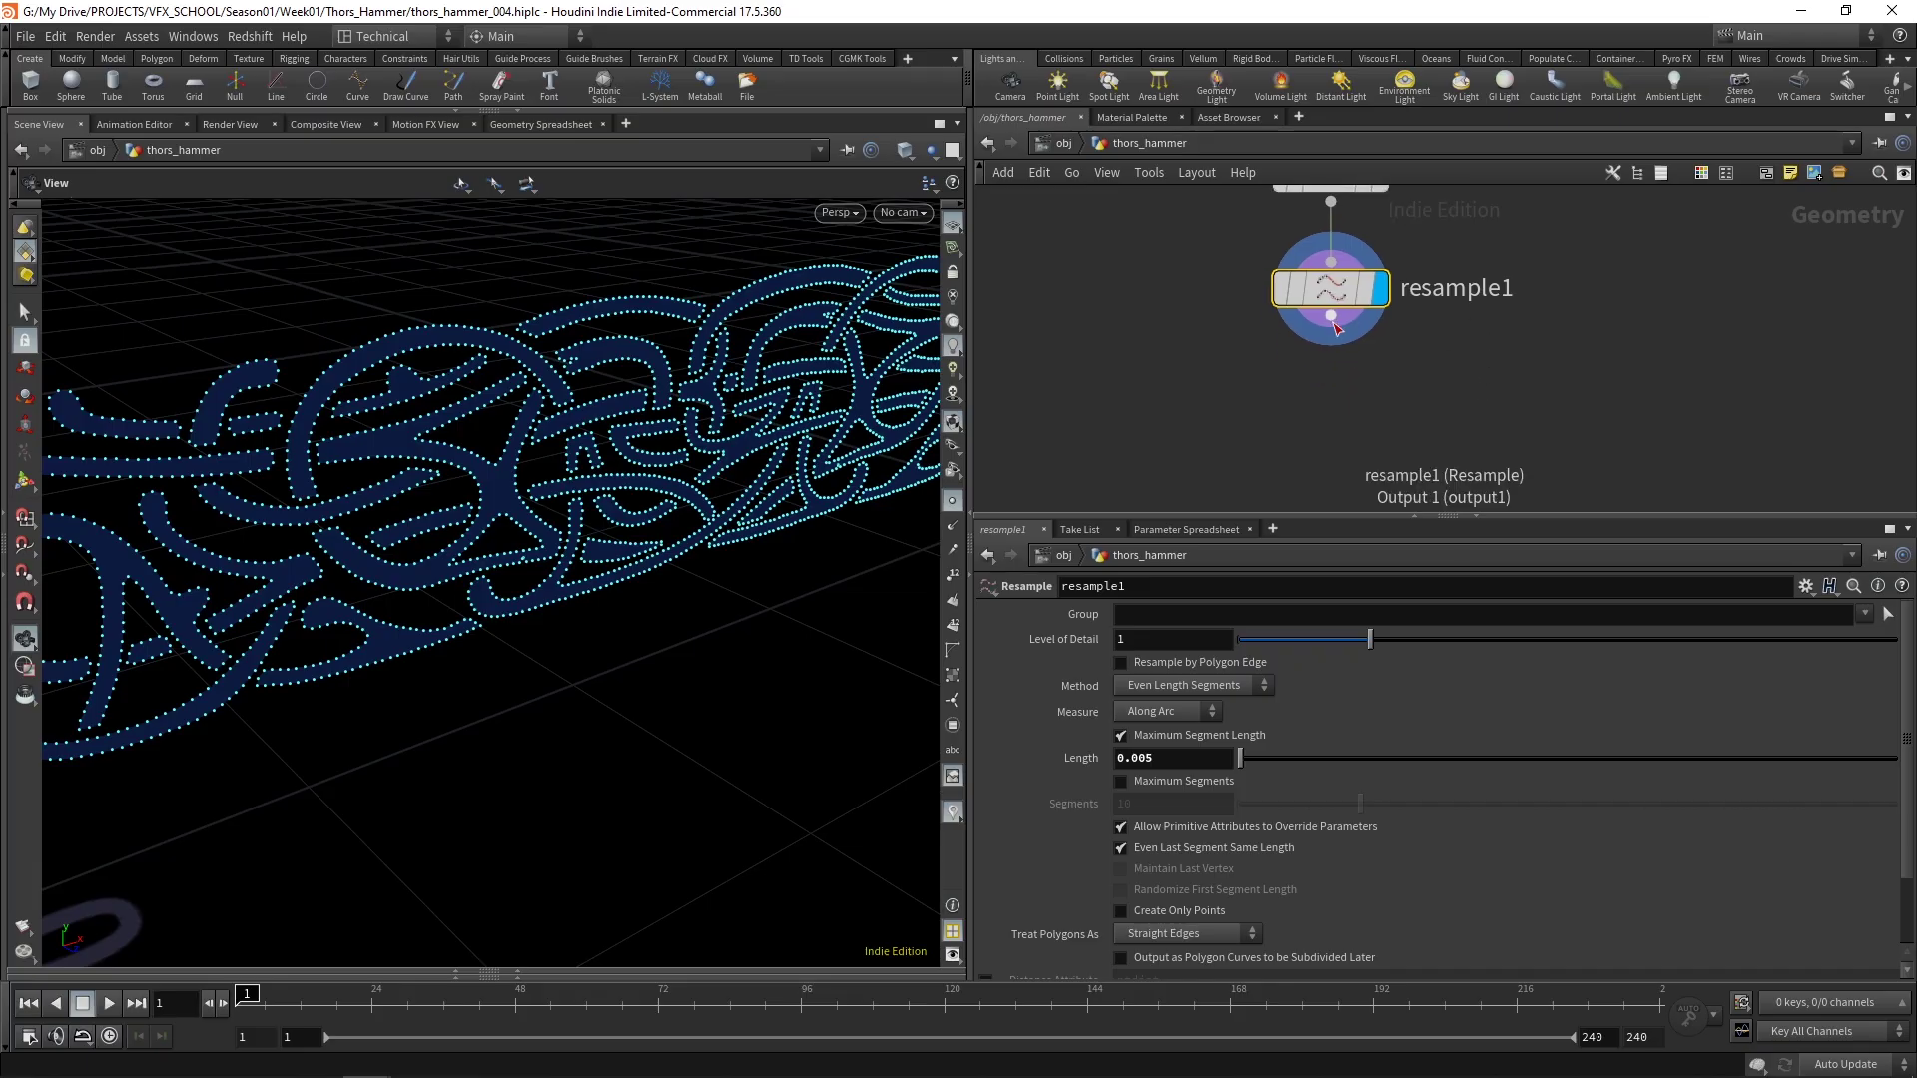
left_click(1333, 322)
type("polyex")
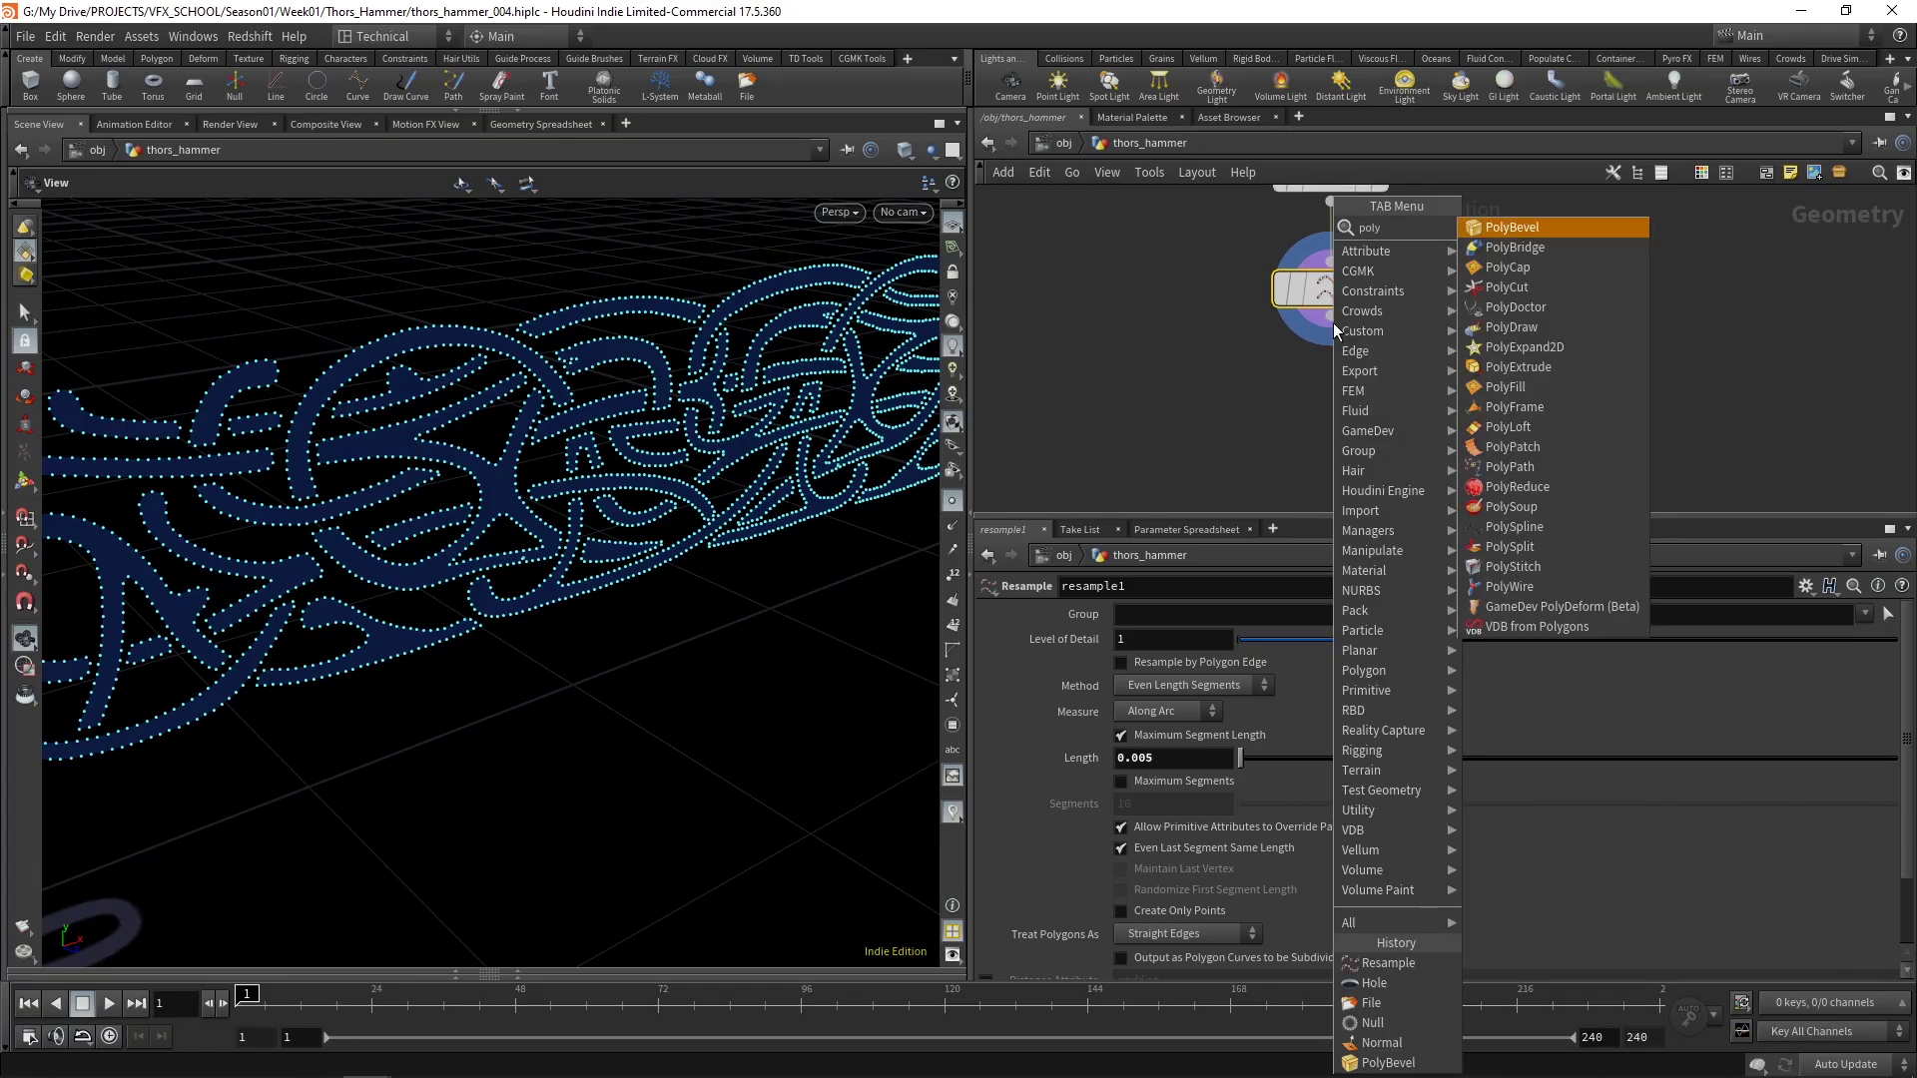
key("Return")
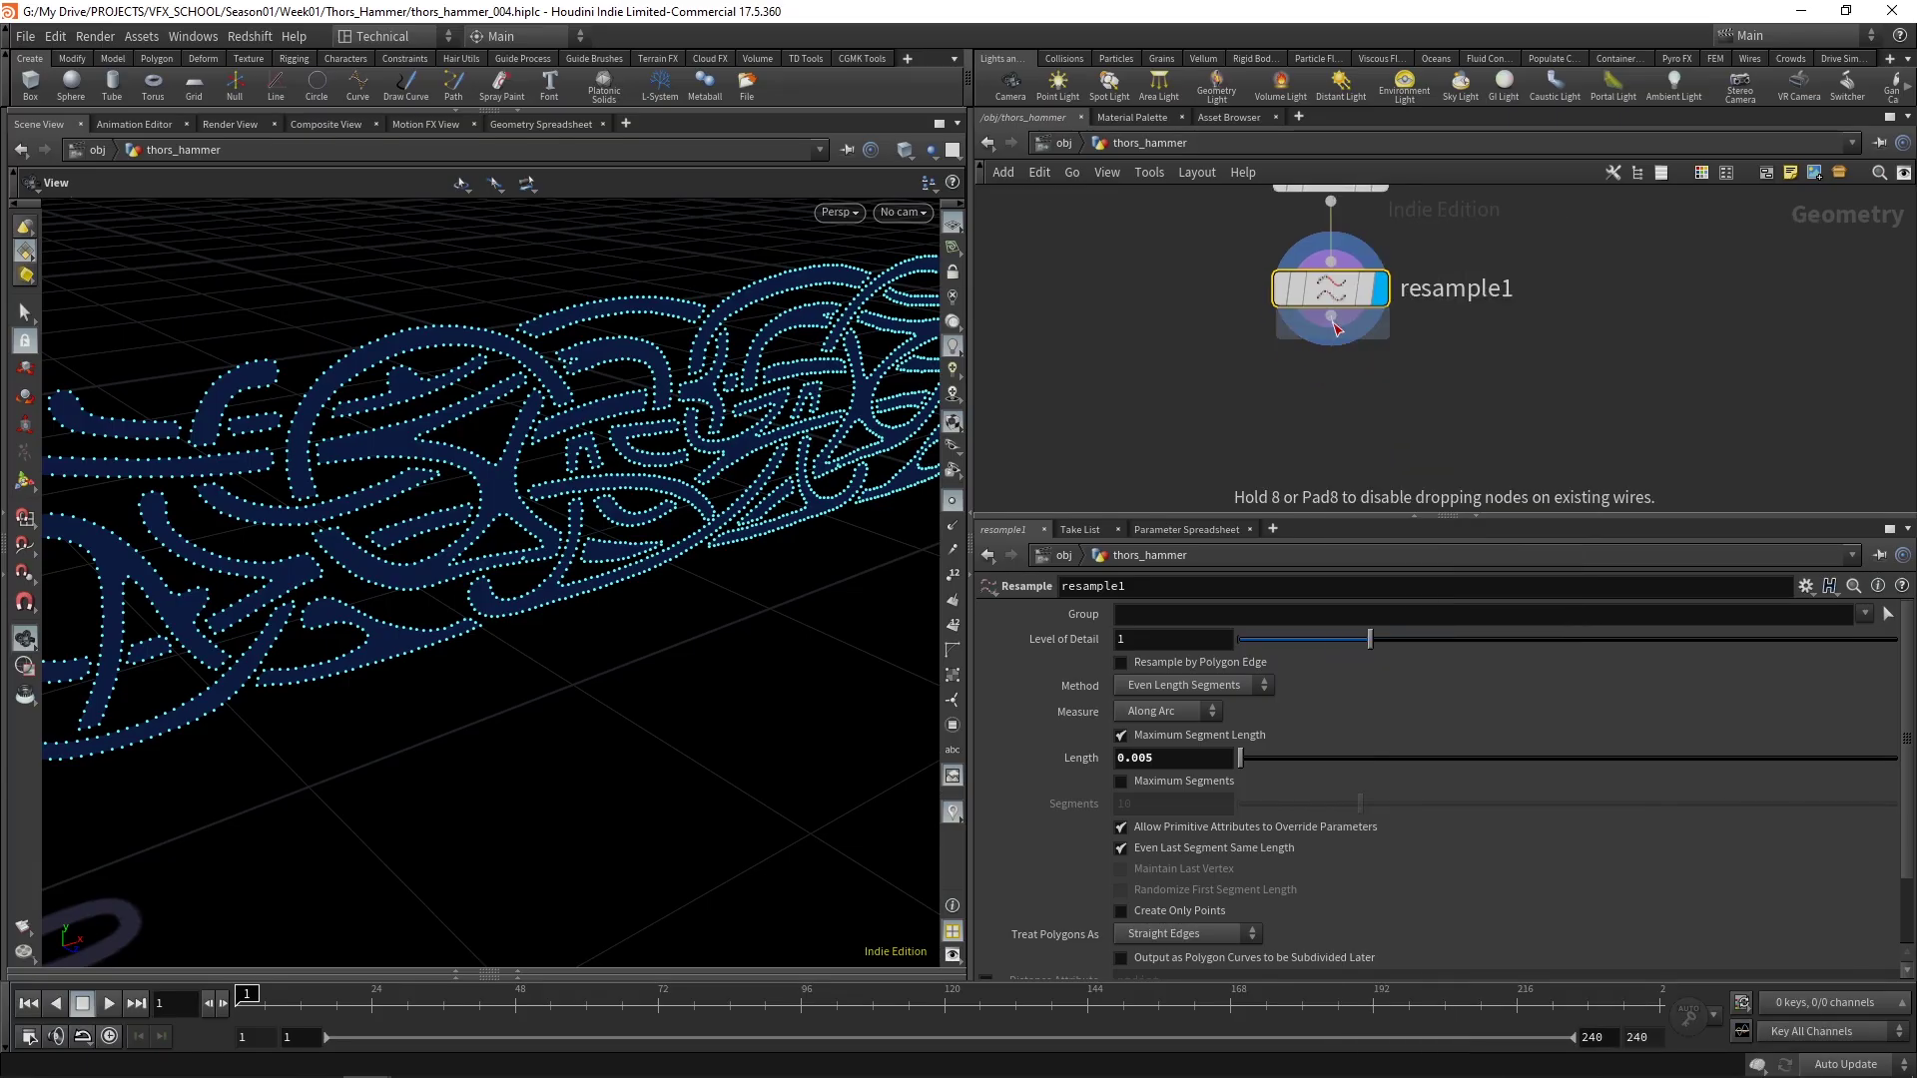
left_click(1332, 399)
left_click(1382, 403)
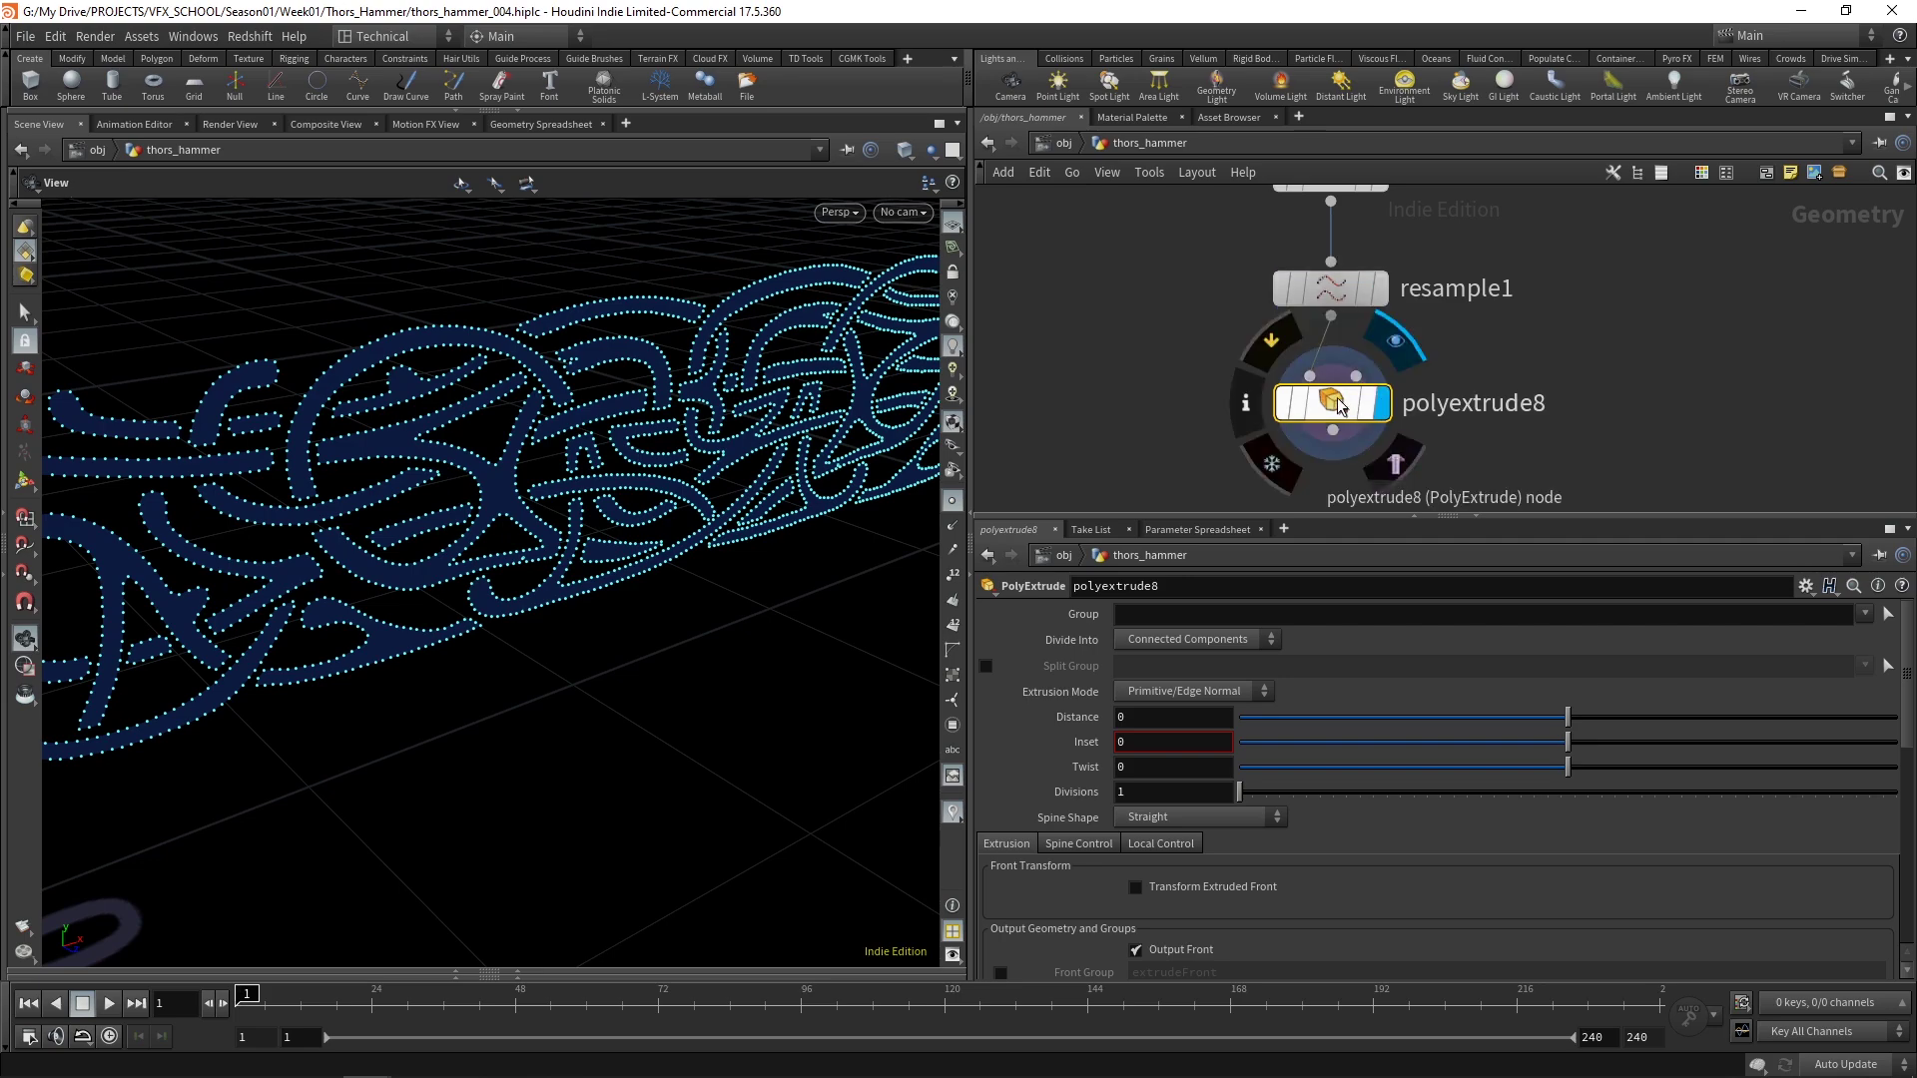
Set the extrusion distance to 0.021 and hide the point markers in the viewport
left_click_drag(1568, 720, 1575, 723)
left_click_drag(342, 543, 502, 544)
left_click_drag(626, 528, 599, 619)
left_click(952, 499)
Check the PolyExtrude node's geometry attributes and add an Attribute Delete node below it as the displayed node
middle_click(1338, 415)
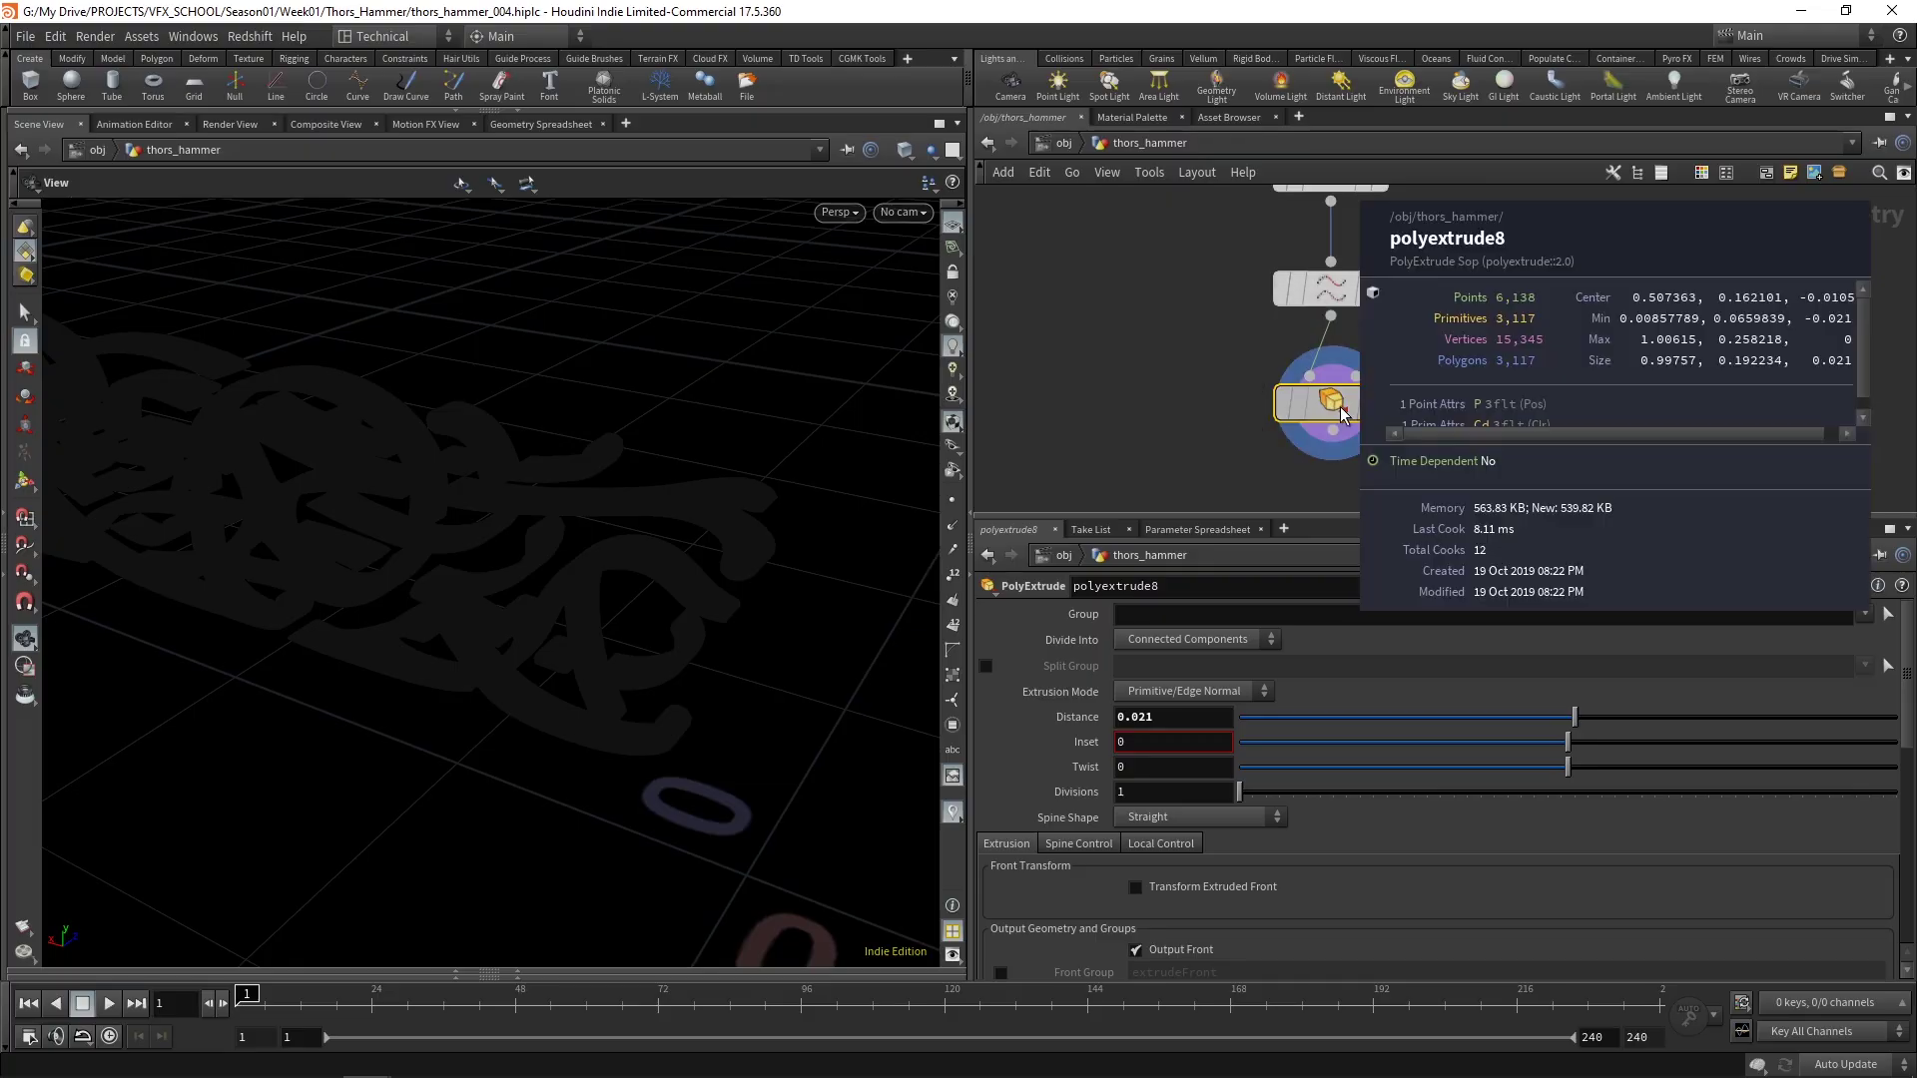
middle_click(1338, 411)
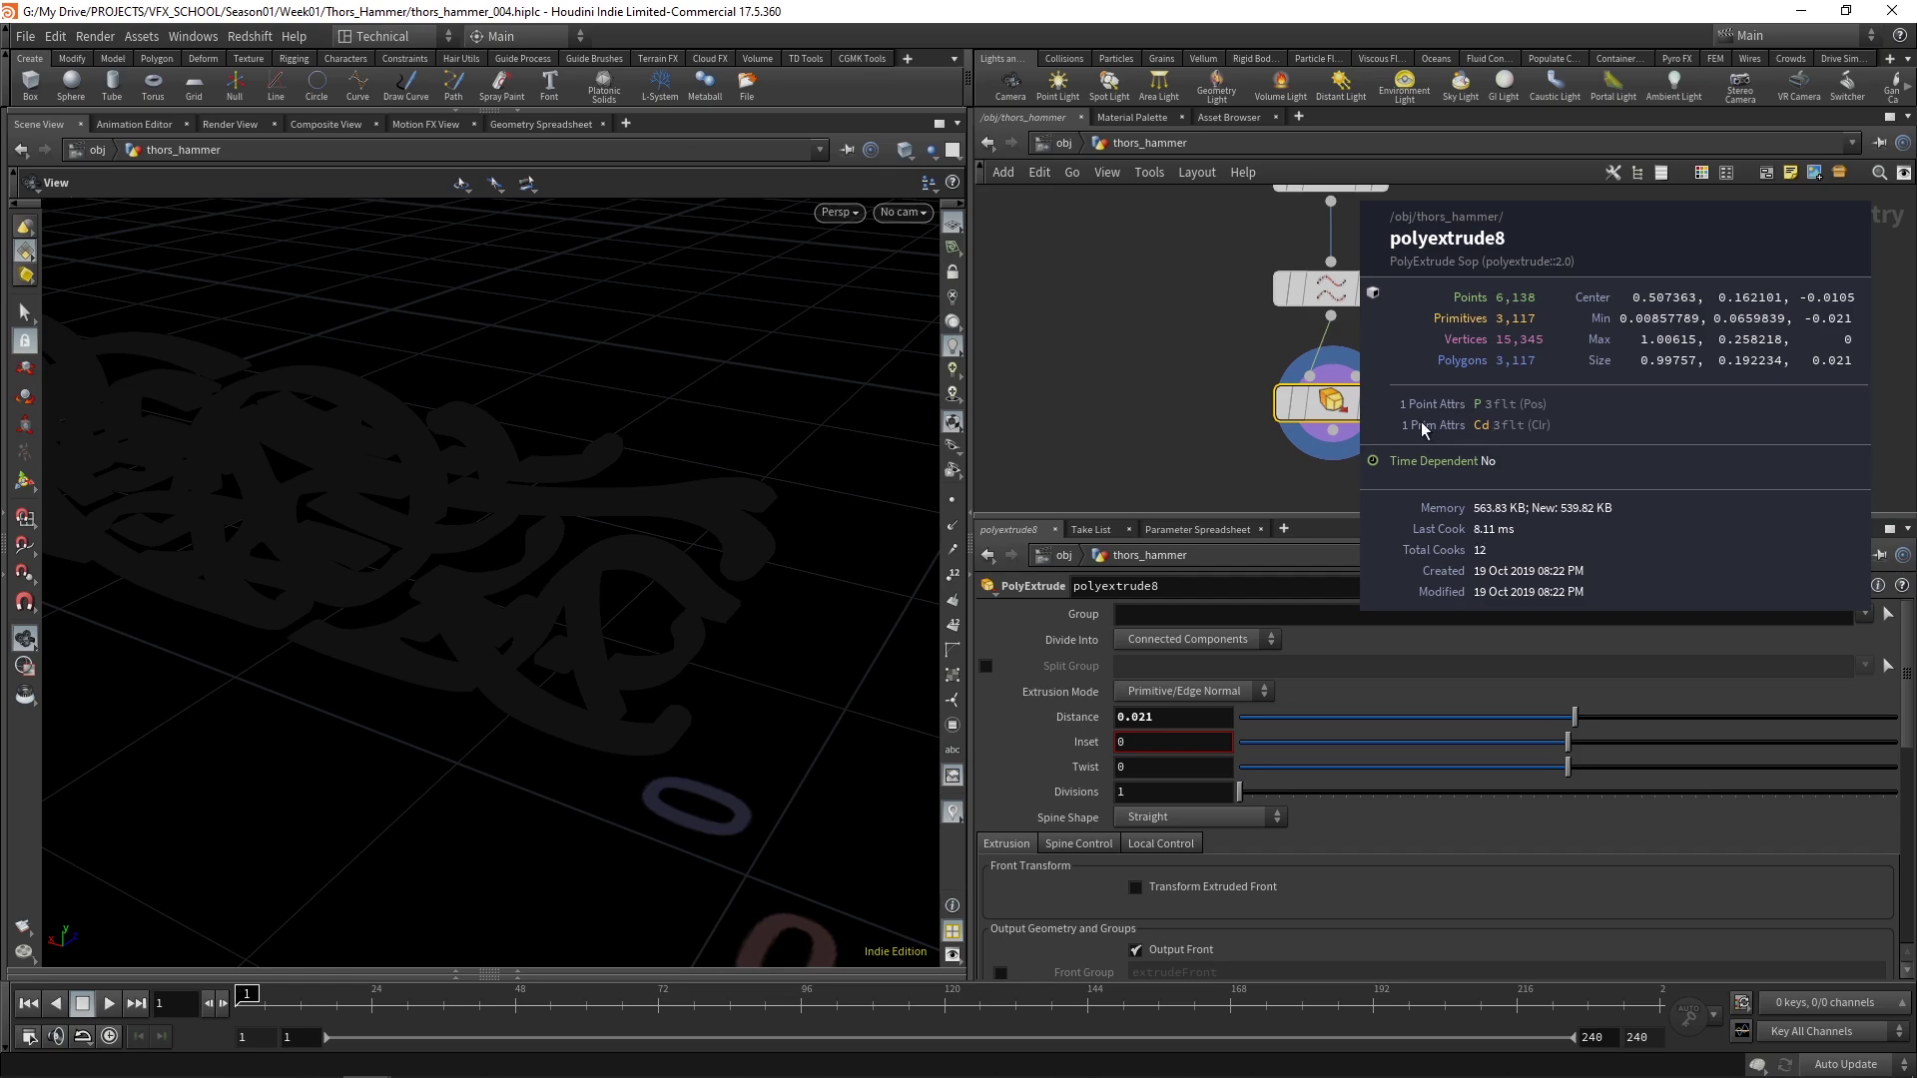
scroll(1598, 379, "up", 2)
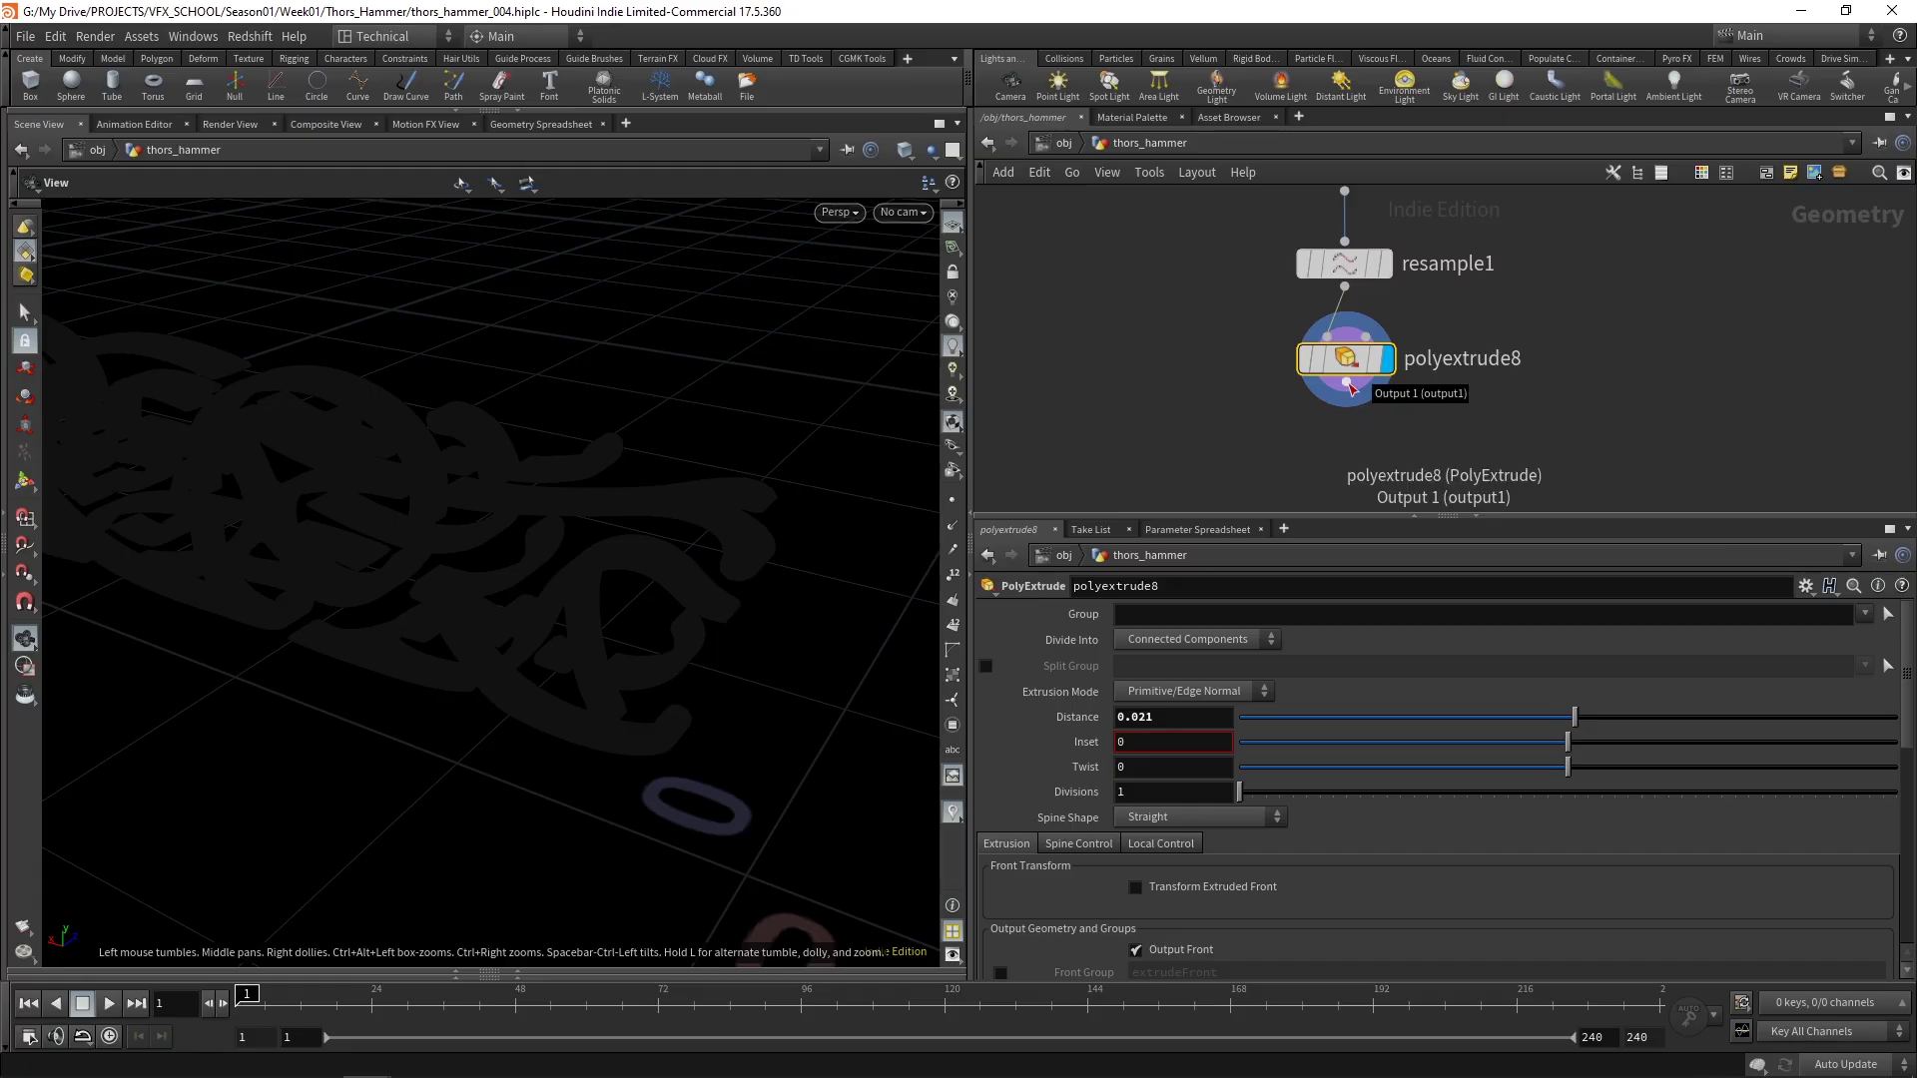
left_click(1348, 387)
type("attribu")
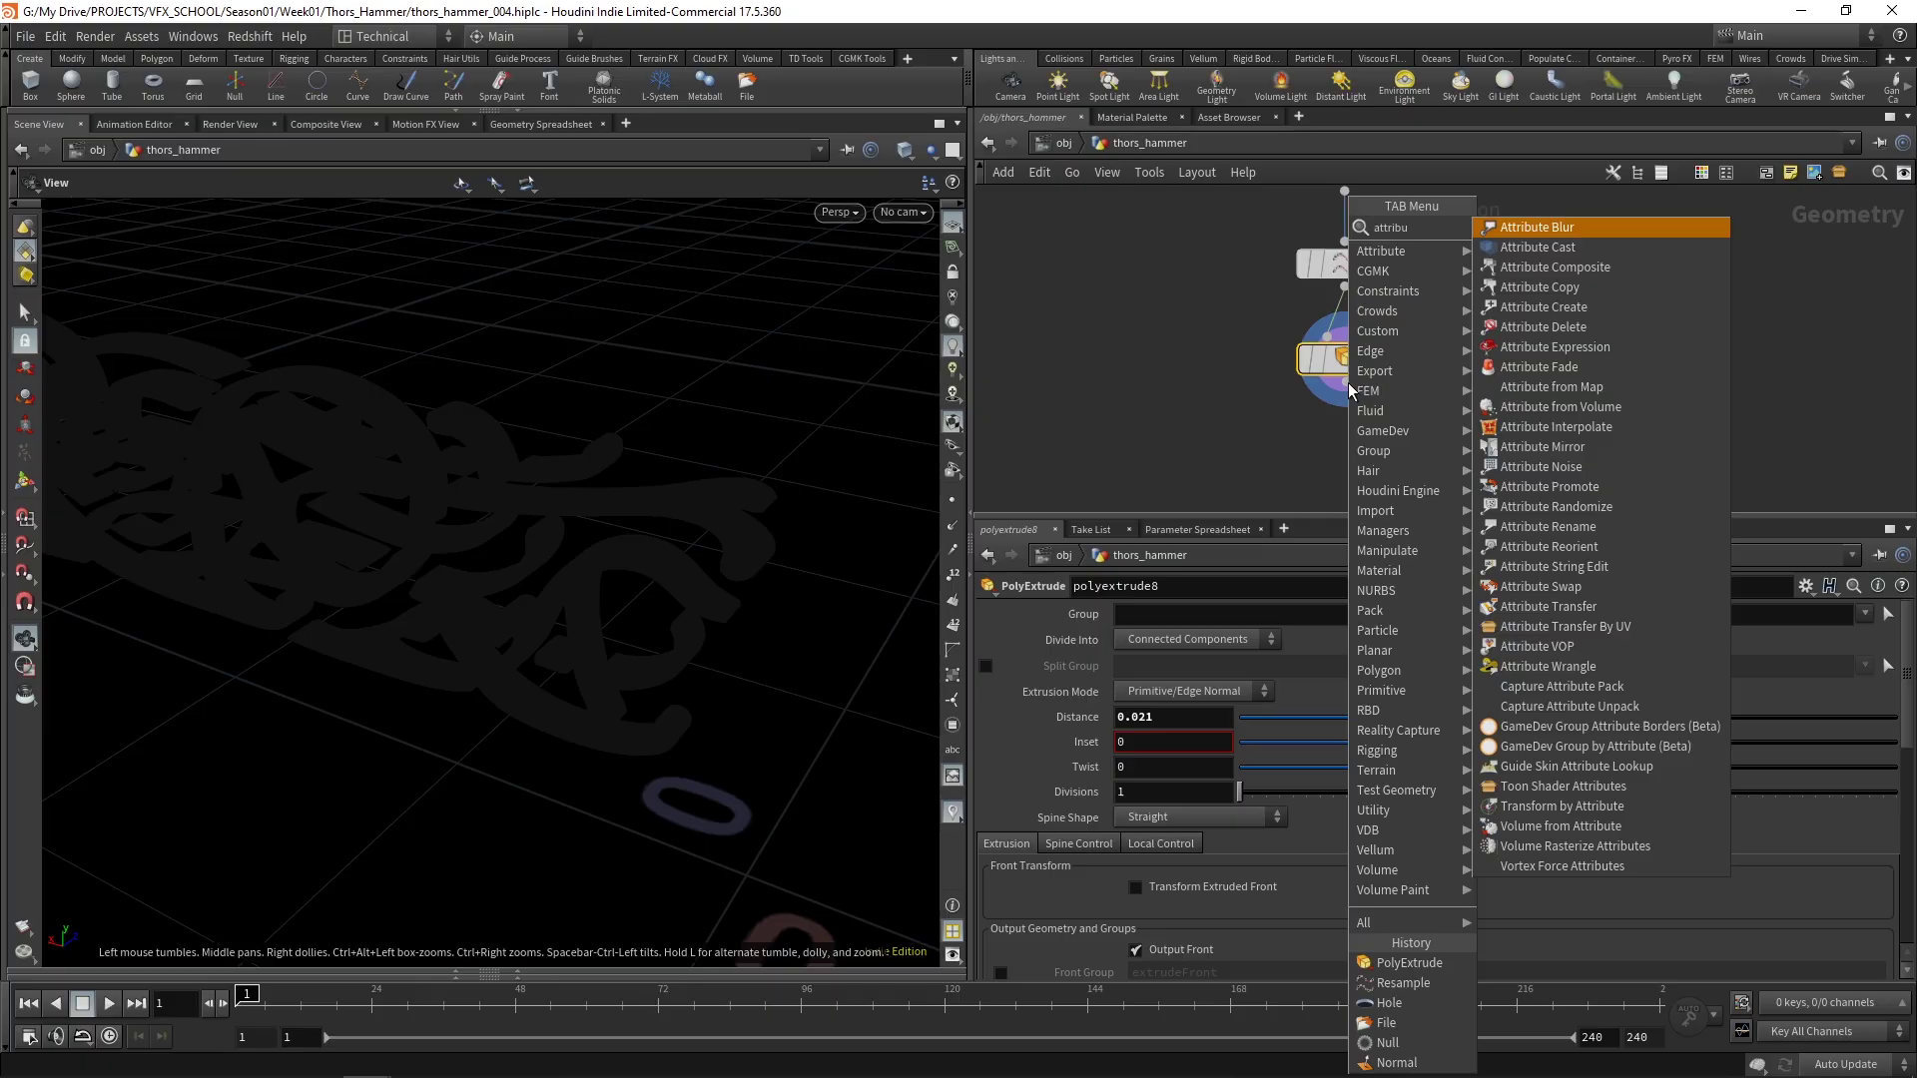
left_click(1588, 327)
left_click(1357, 435)
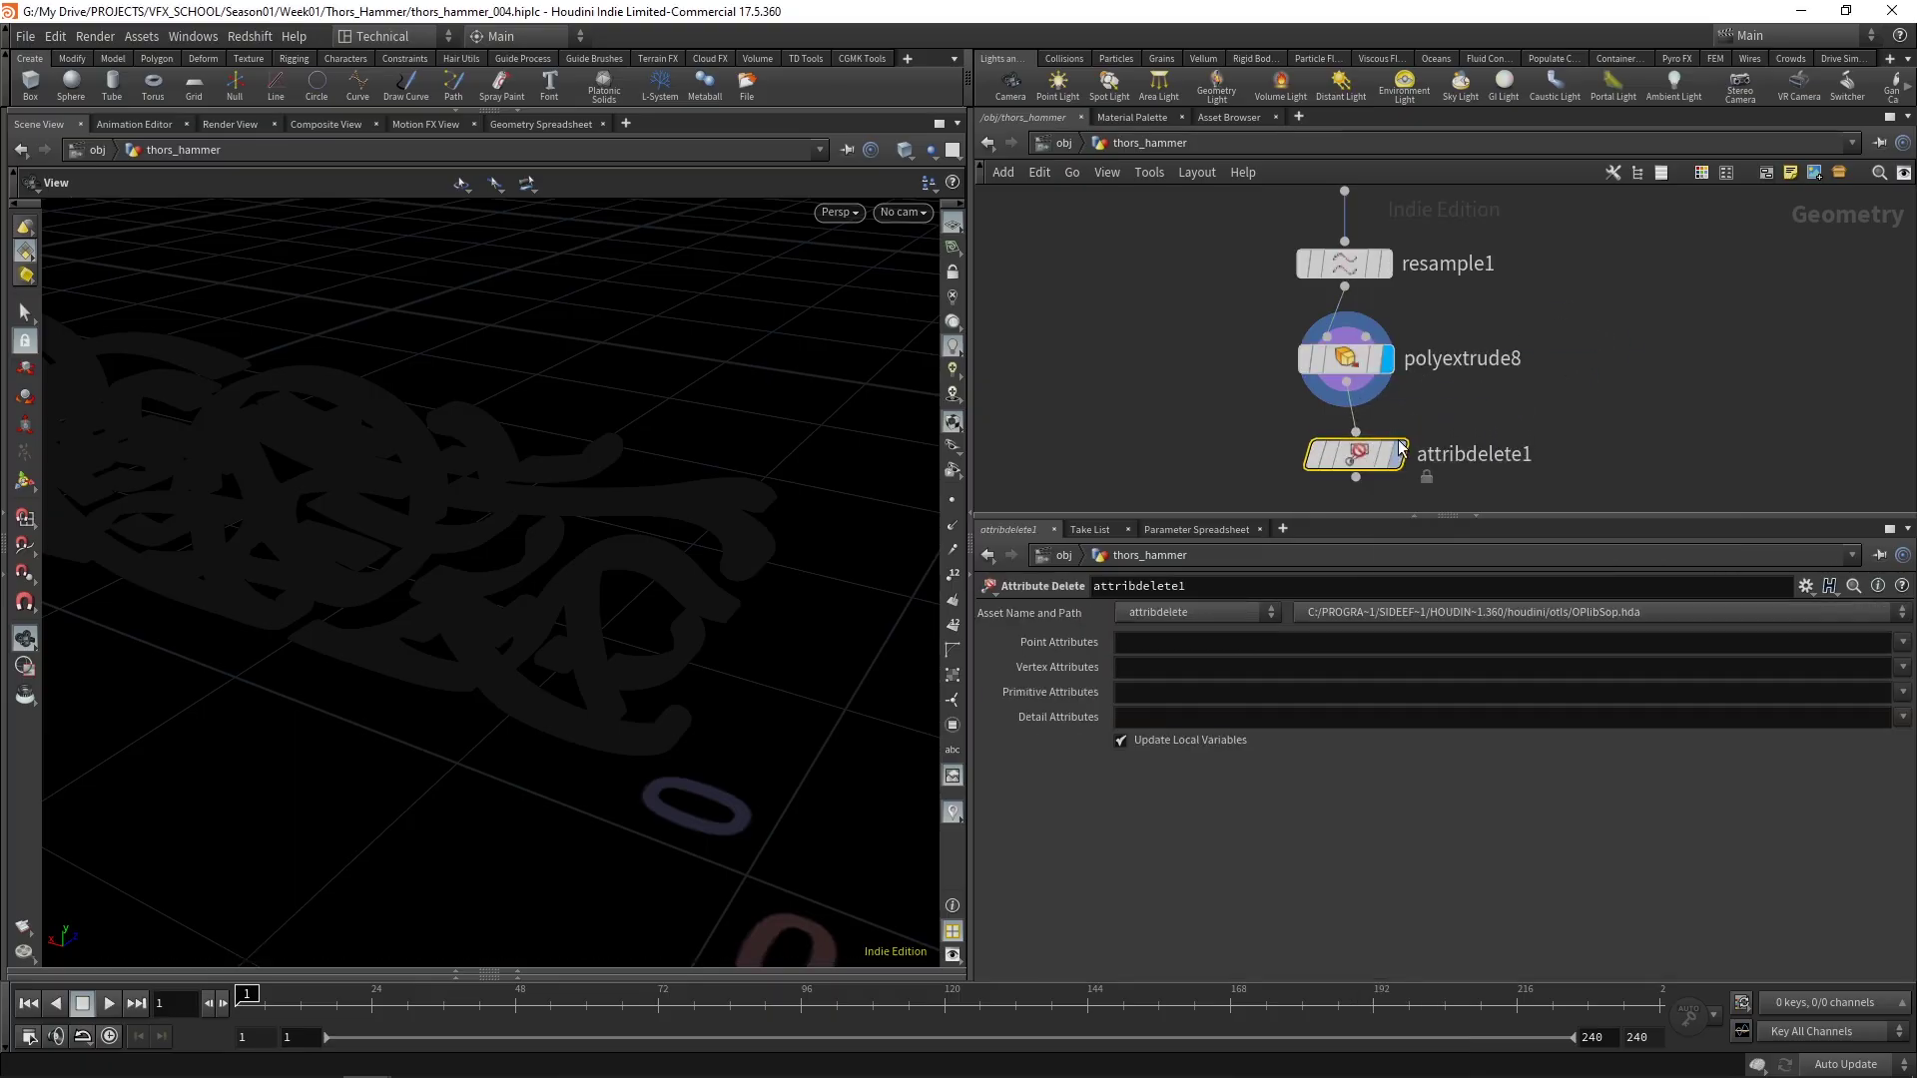
left_click(1400, 447)
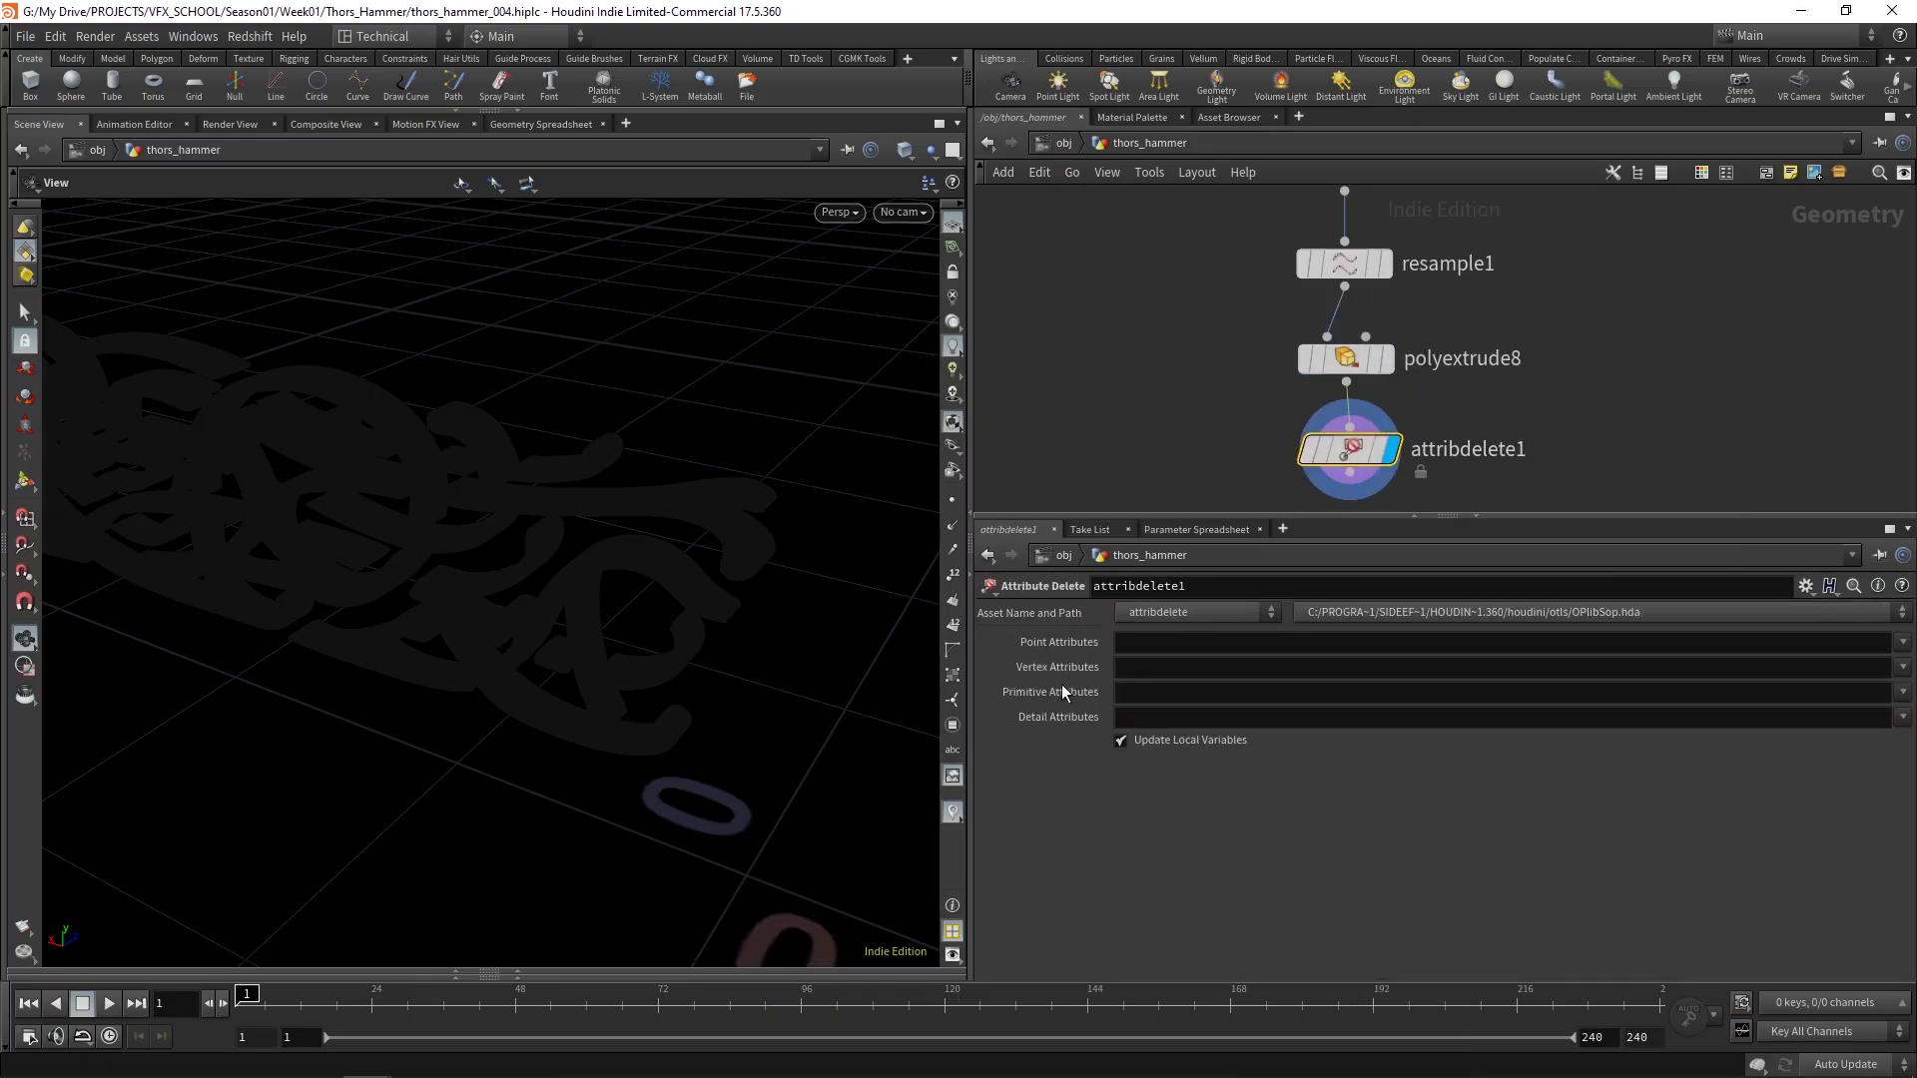
Remove the Cd primitive attribute and inspect the extruded runes with wireframe over shading
left_click(1905, 694)
left_click(1892, 716)
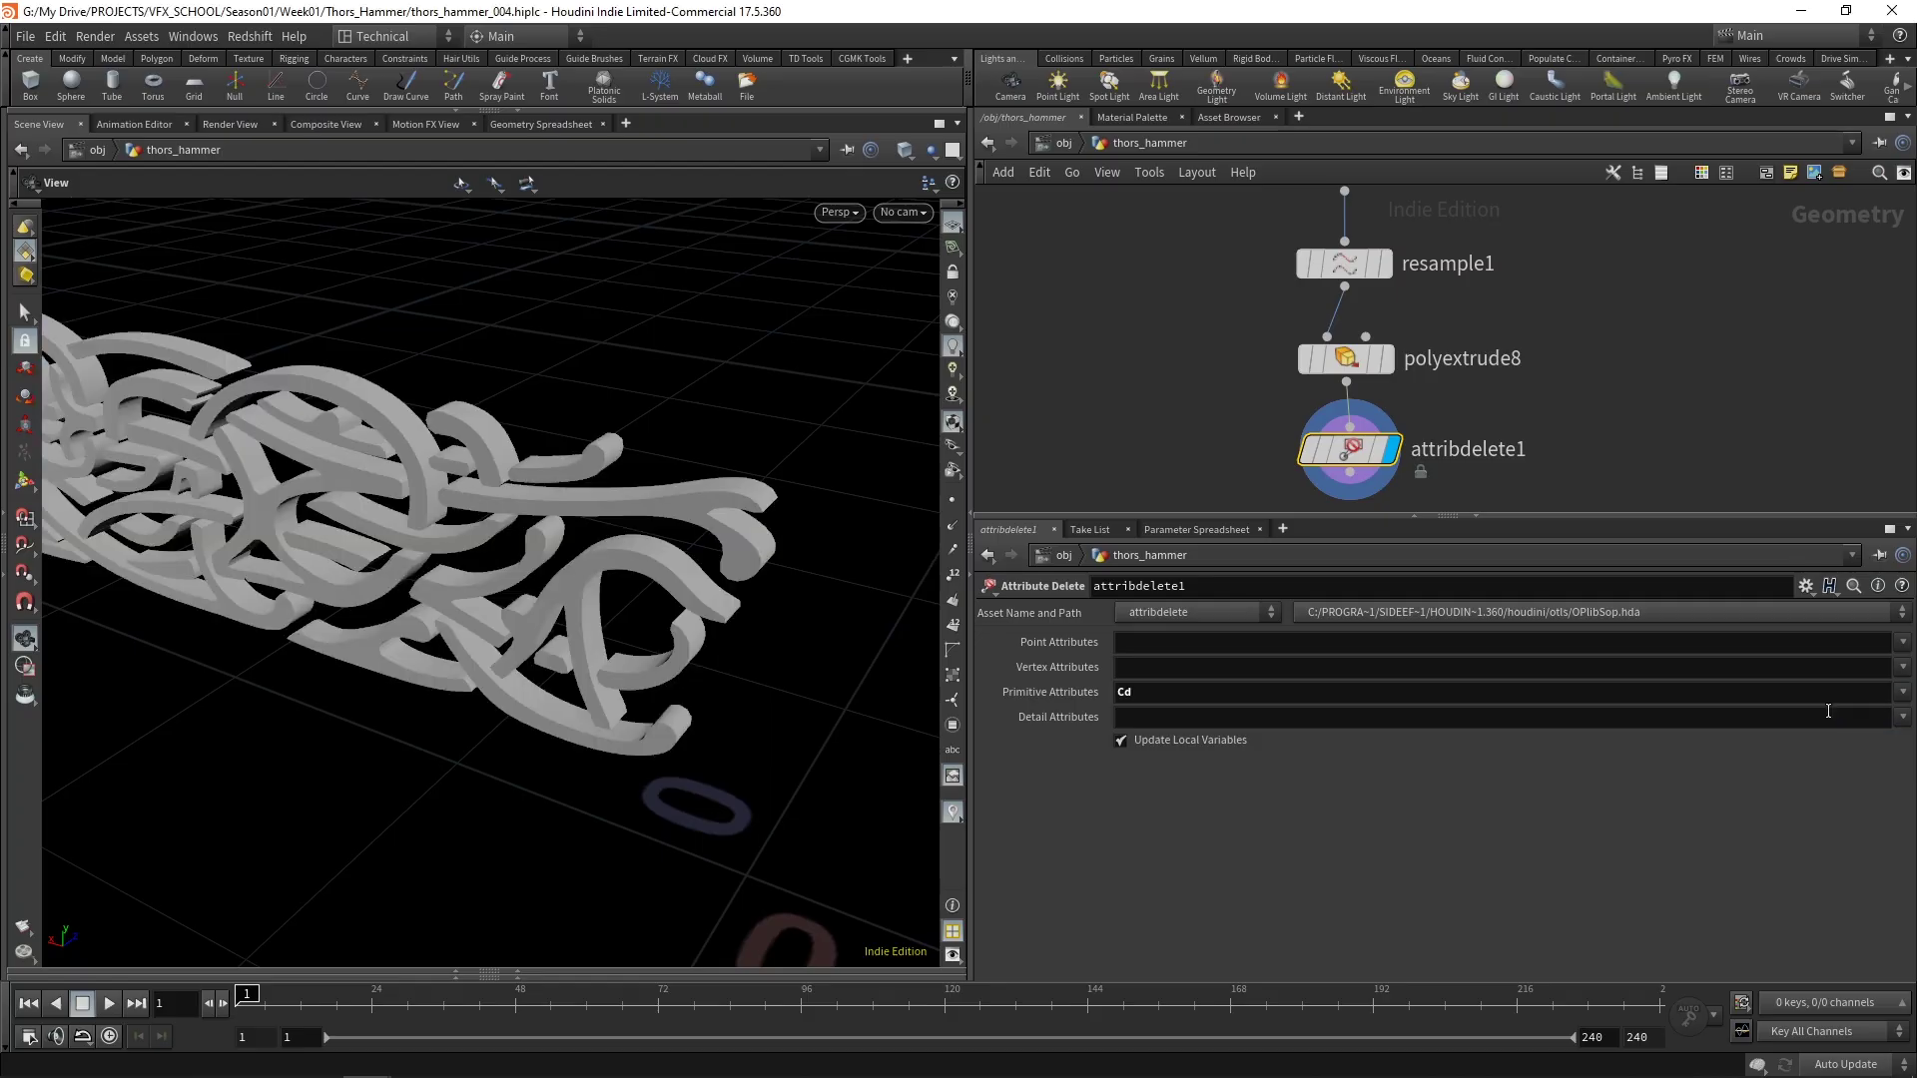
left_click_drag(329, 549, 566, 587)
scroll(679, 499, "up", 3)
key("shift+w")
left_click_drag(639, 526, 619, 561)
left_click_drag(743, 571, 592, 346)
left_click_drag(608, 253, 633, 399)
scroll(1455, 320, "down", 3)
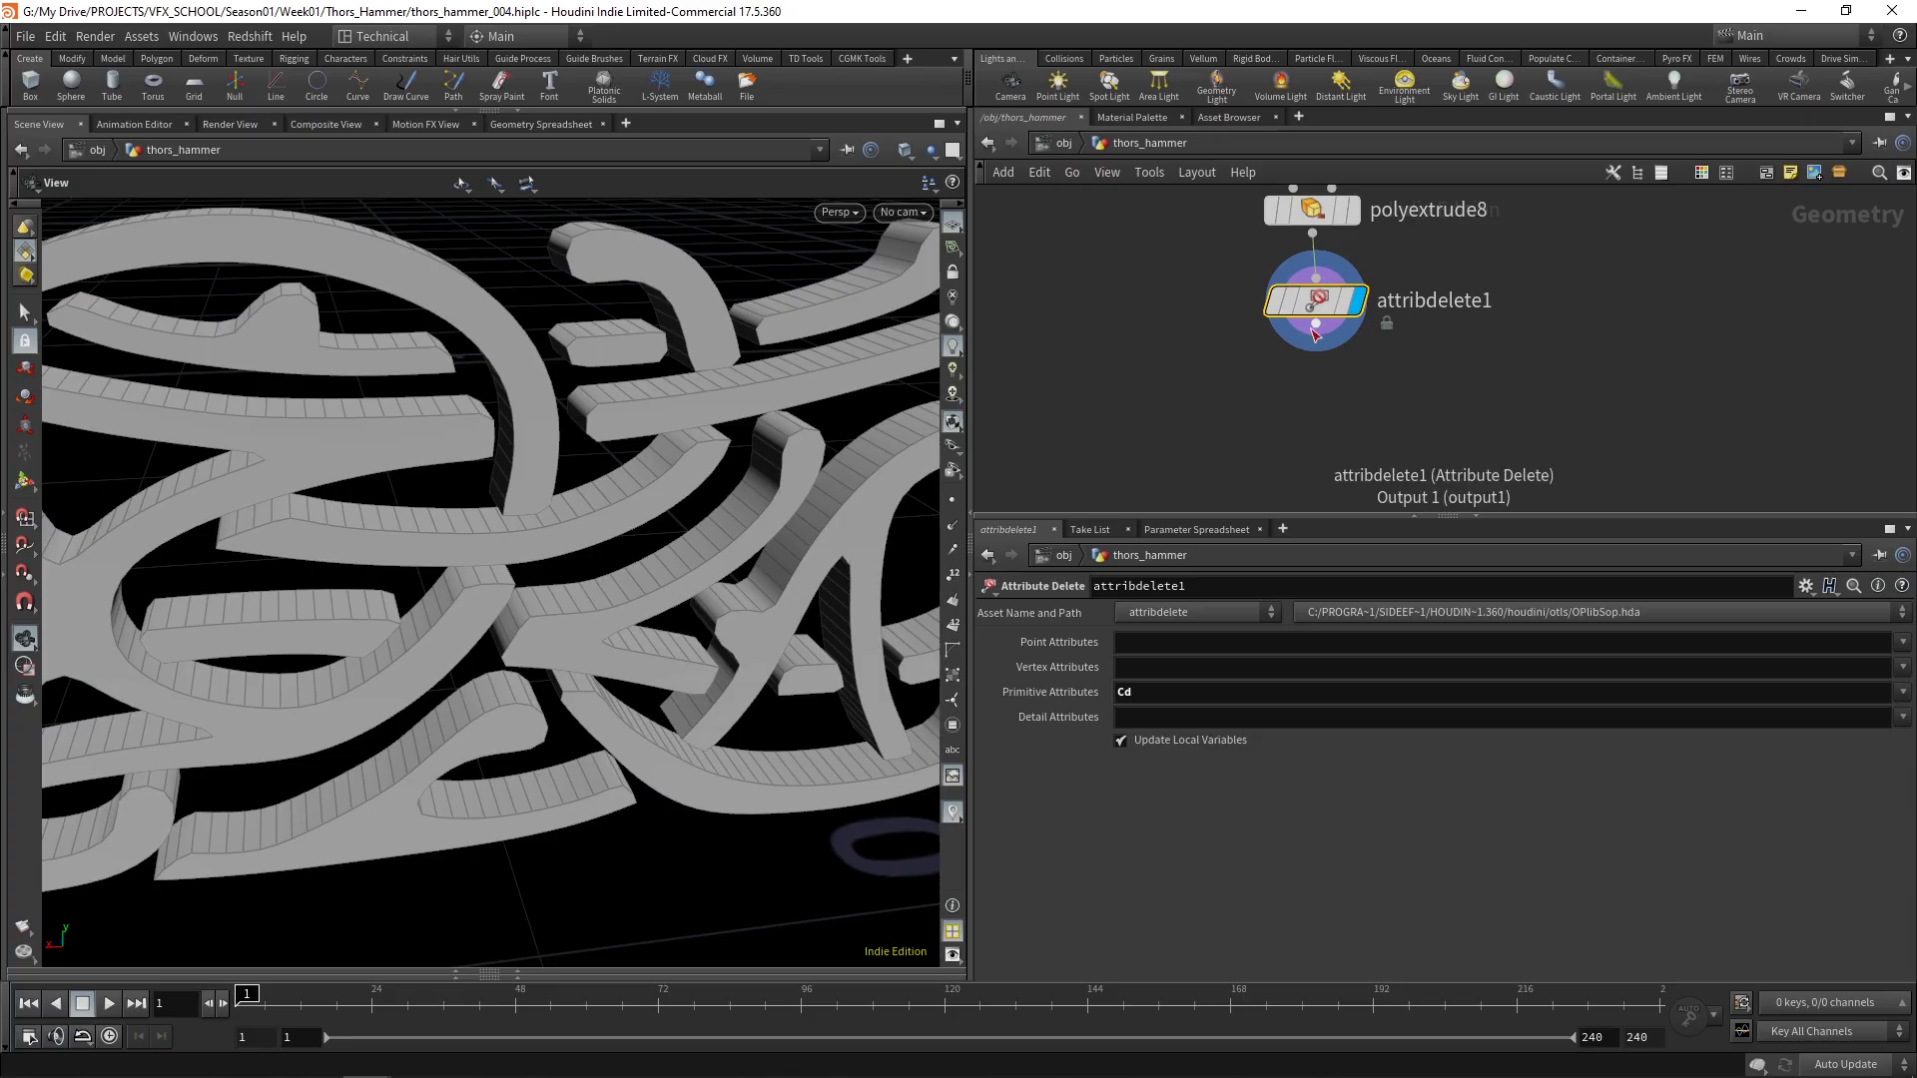
Add a PolyBevel node below the Attribute Delete node and make it the displayed node
key("Tab")
mouse_move(1320, 327)
type("polybeve")
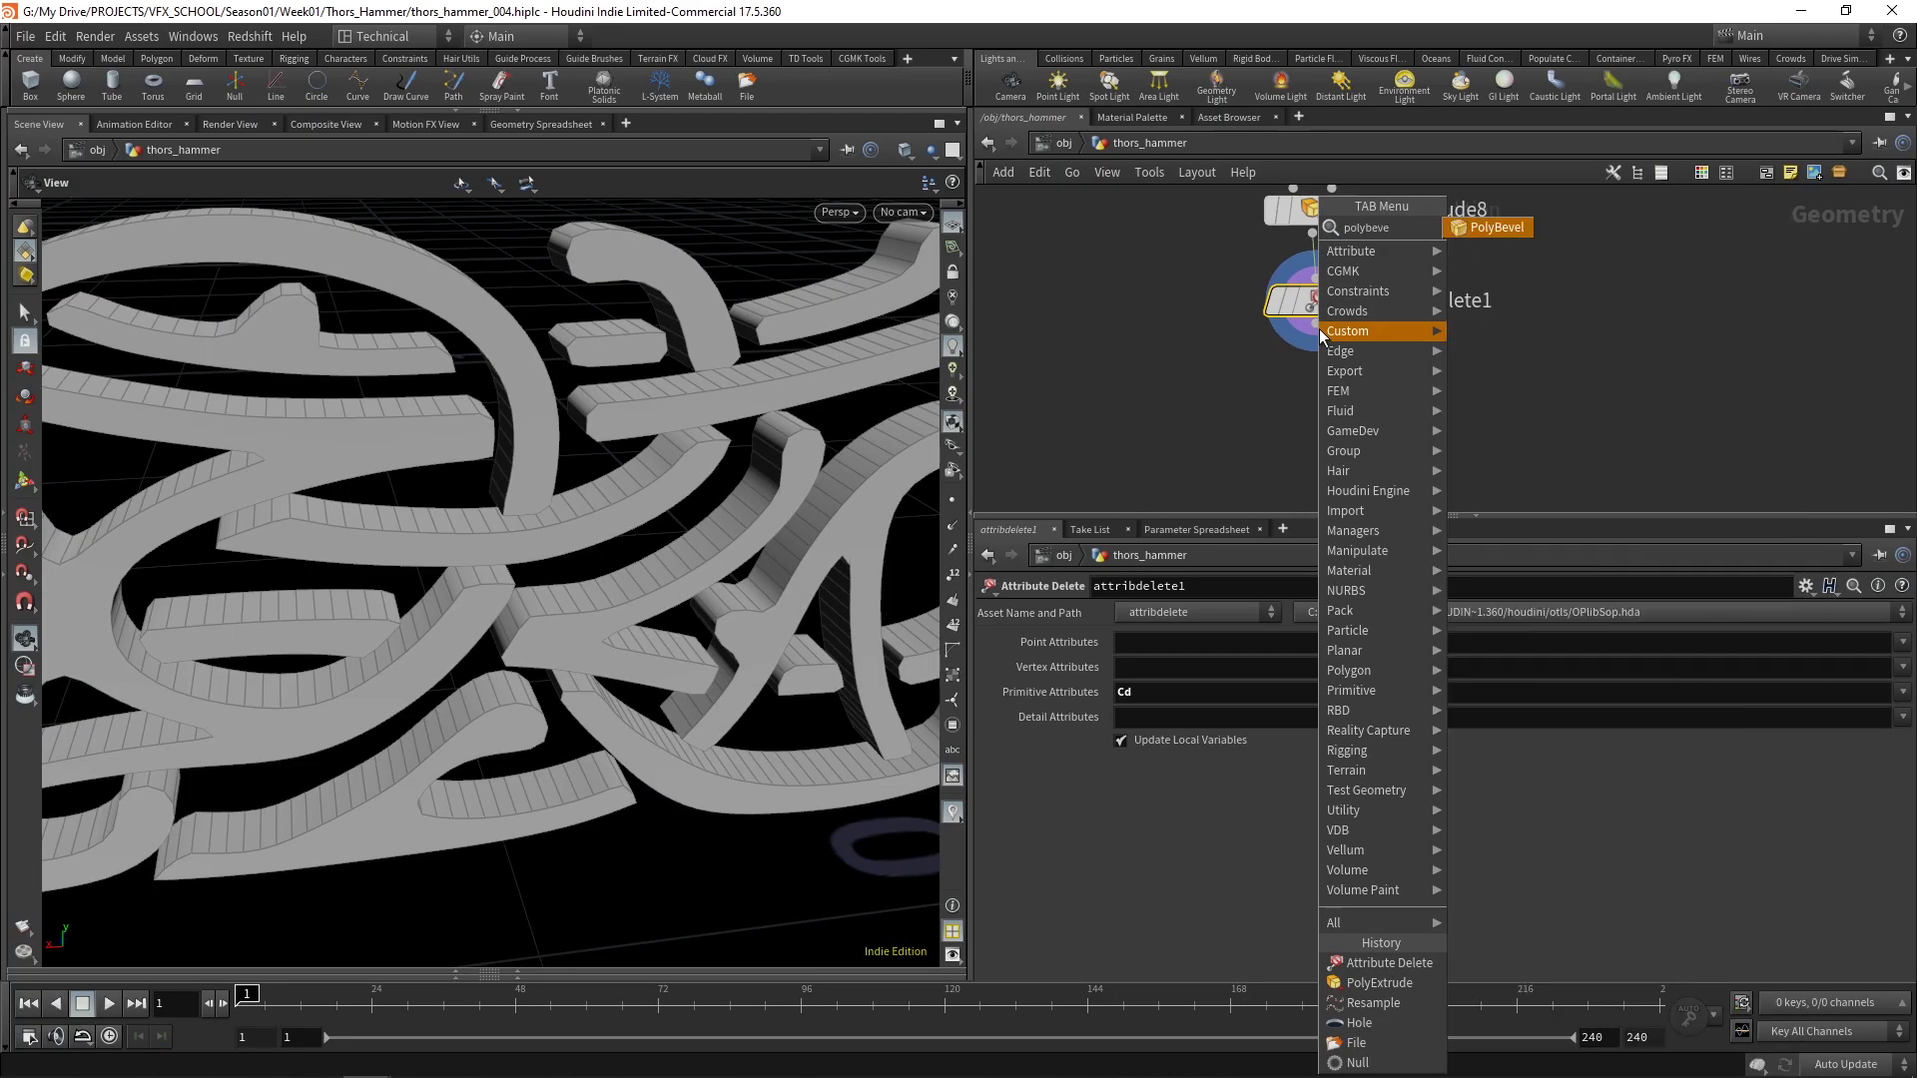
key("Return")
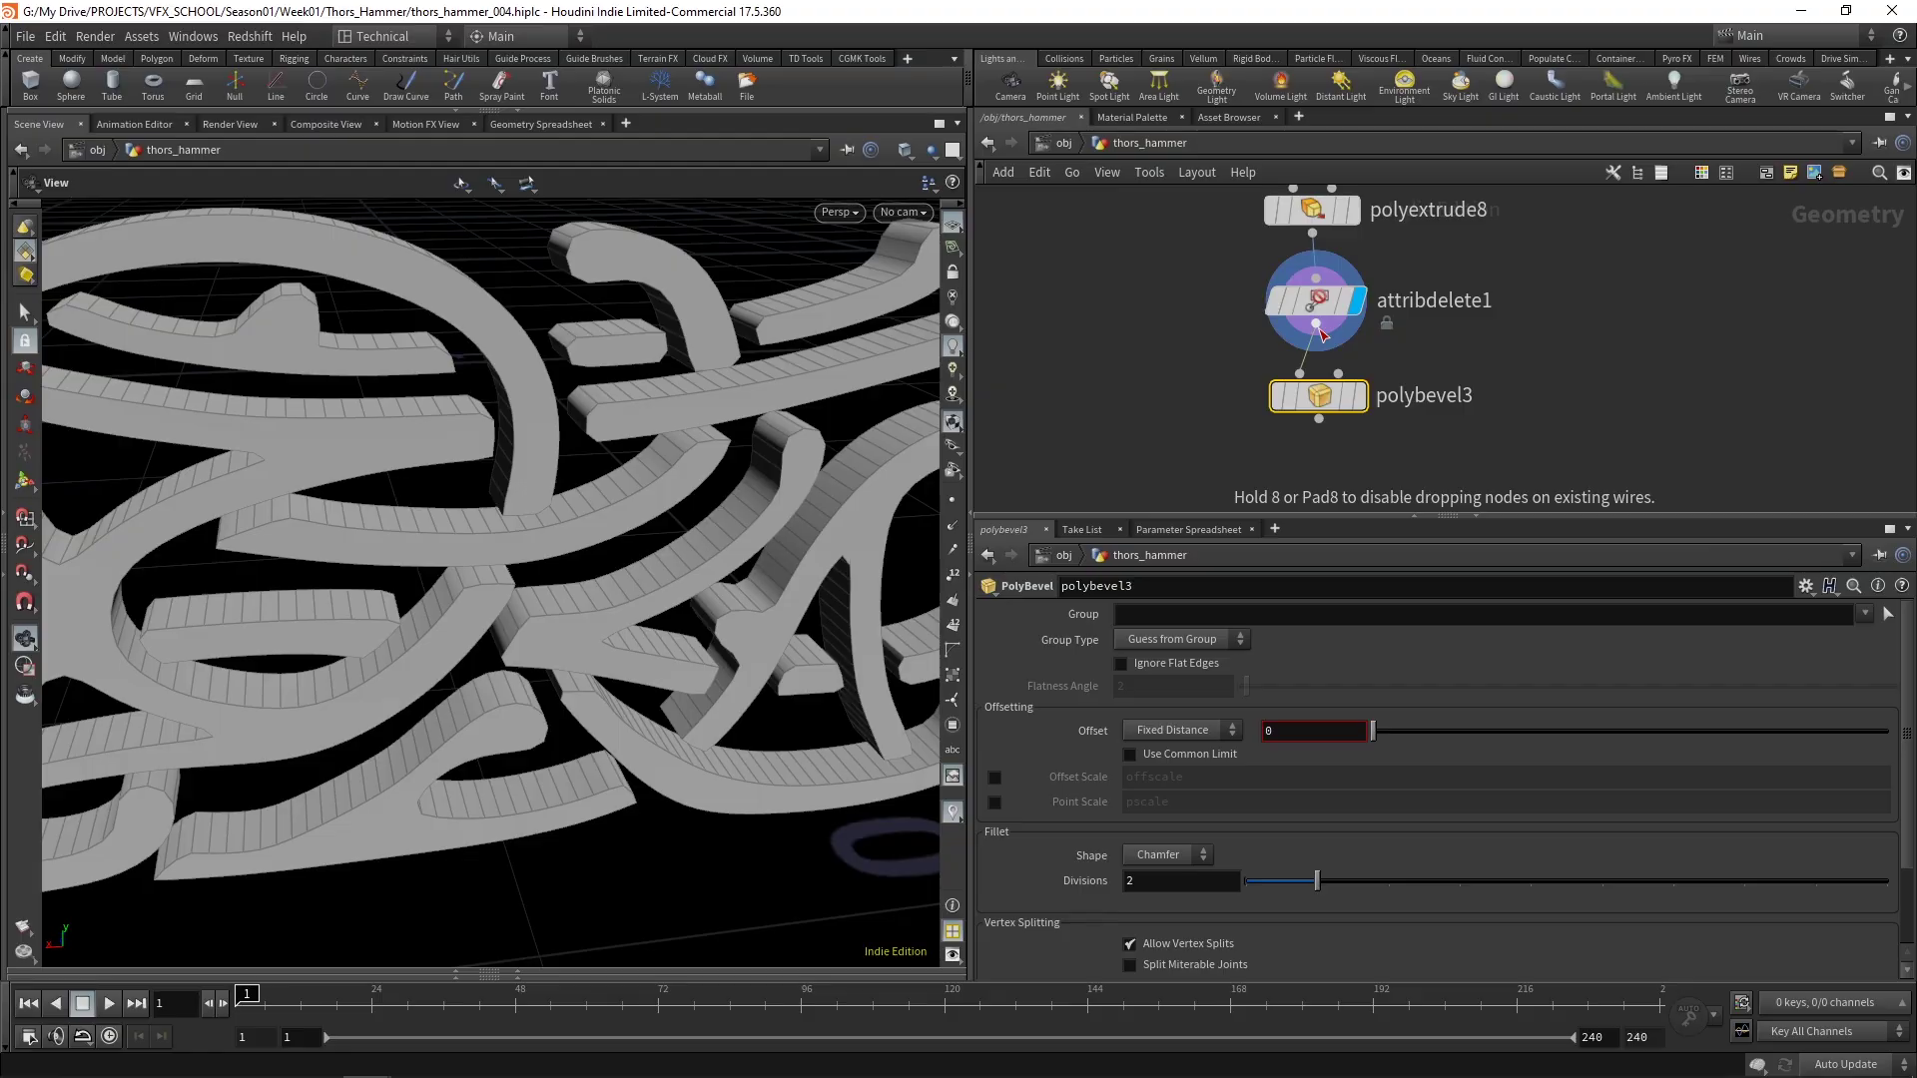
left_click(1320, 334)
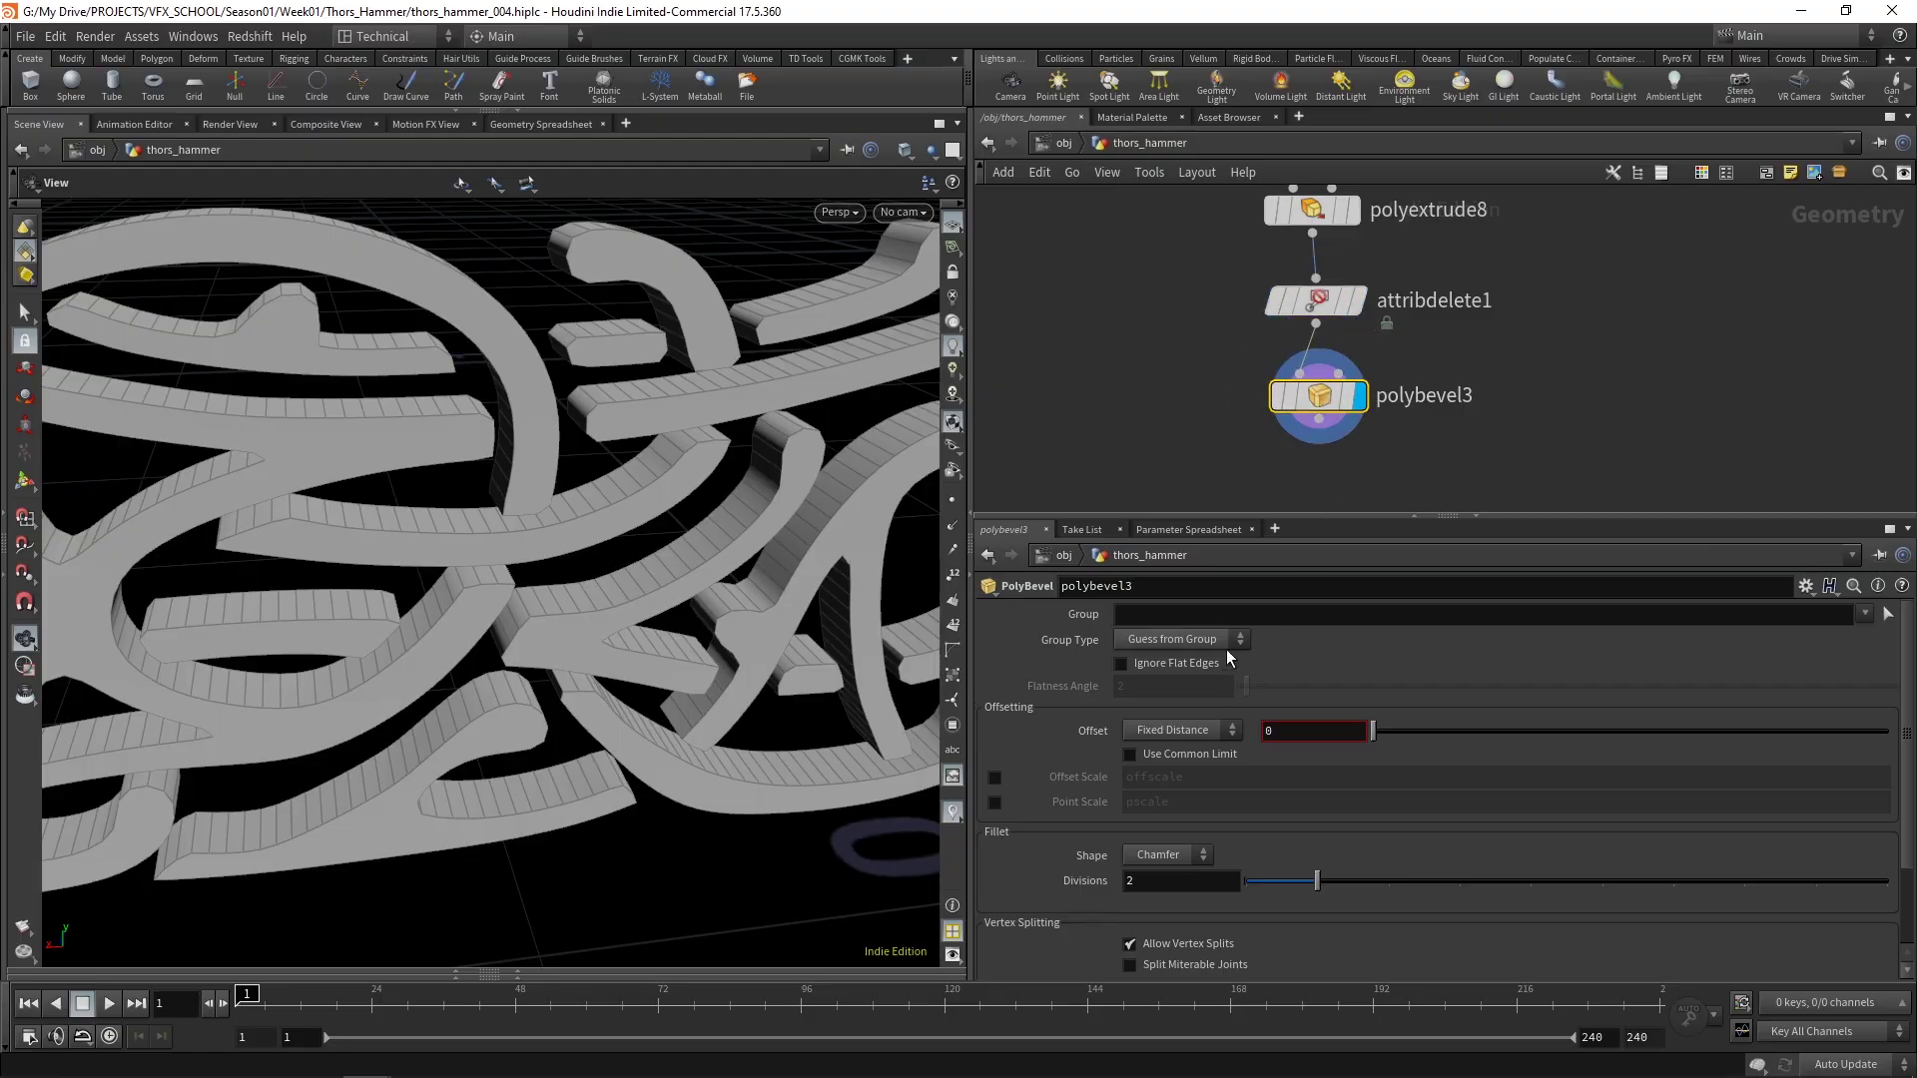
Make the bevel ignore flat edges with a flatness angle of 80
left_click(1163, 664)
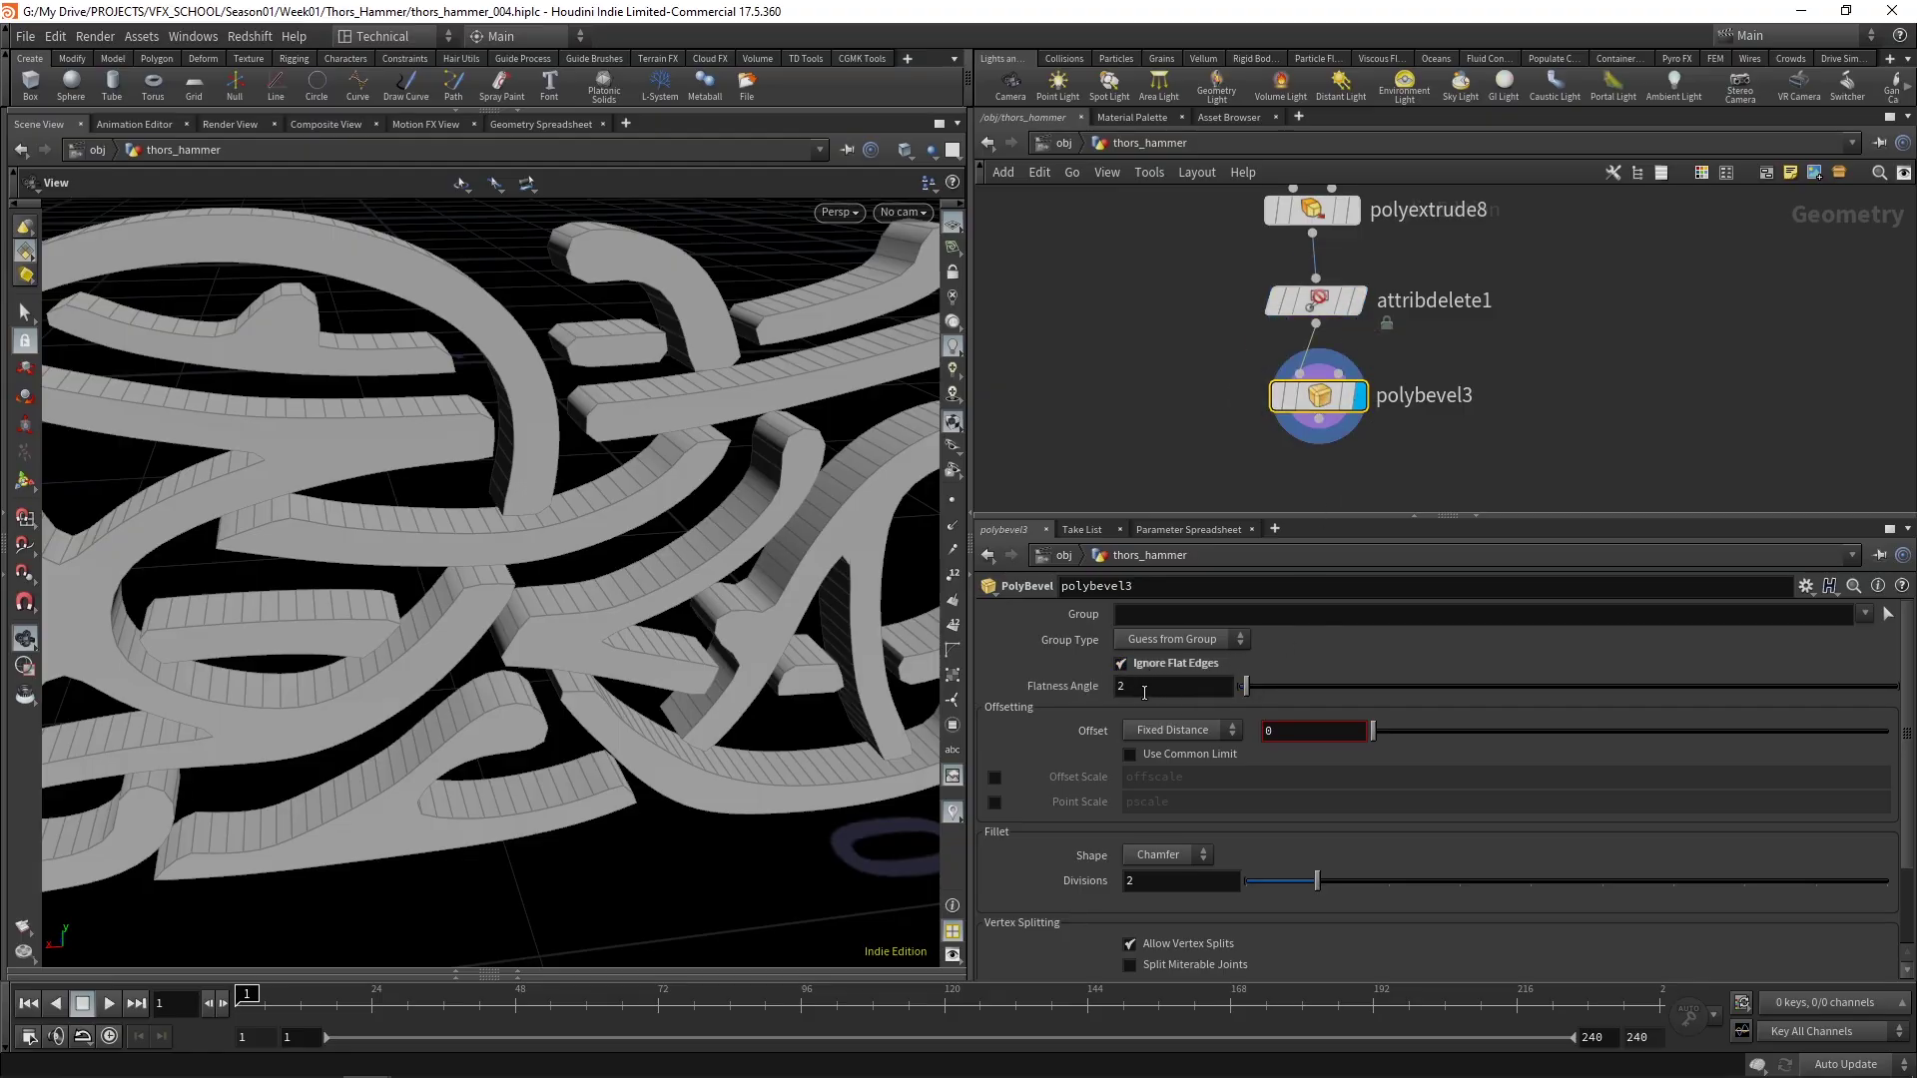
left_click(1173, 686)
type("80")
key("Return")
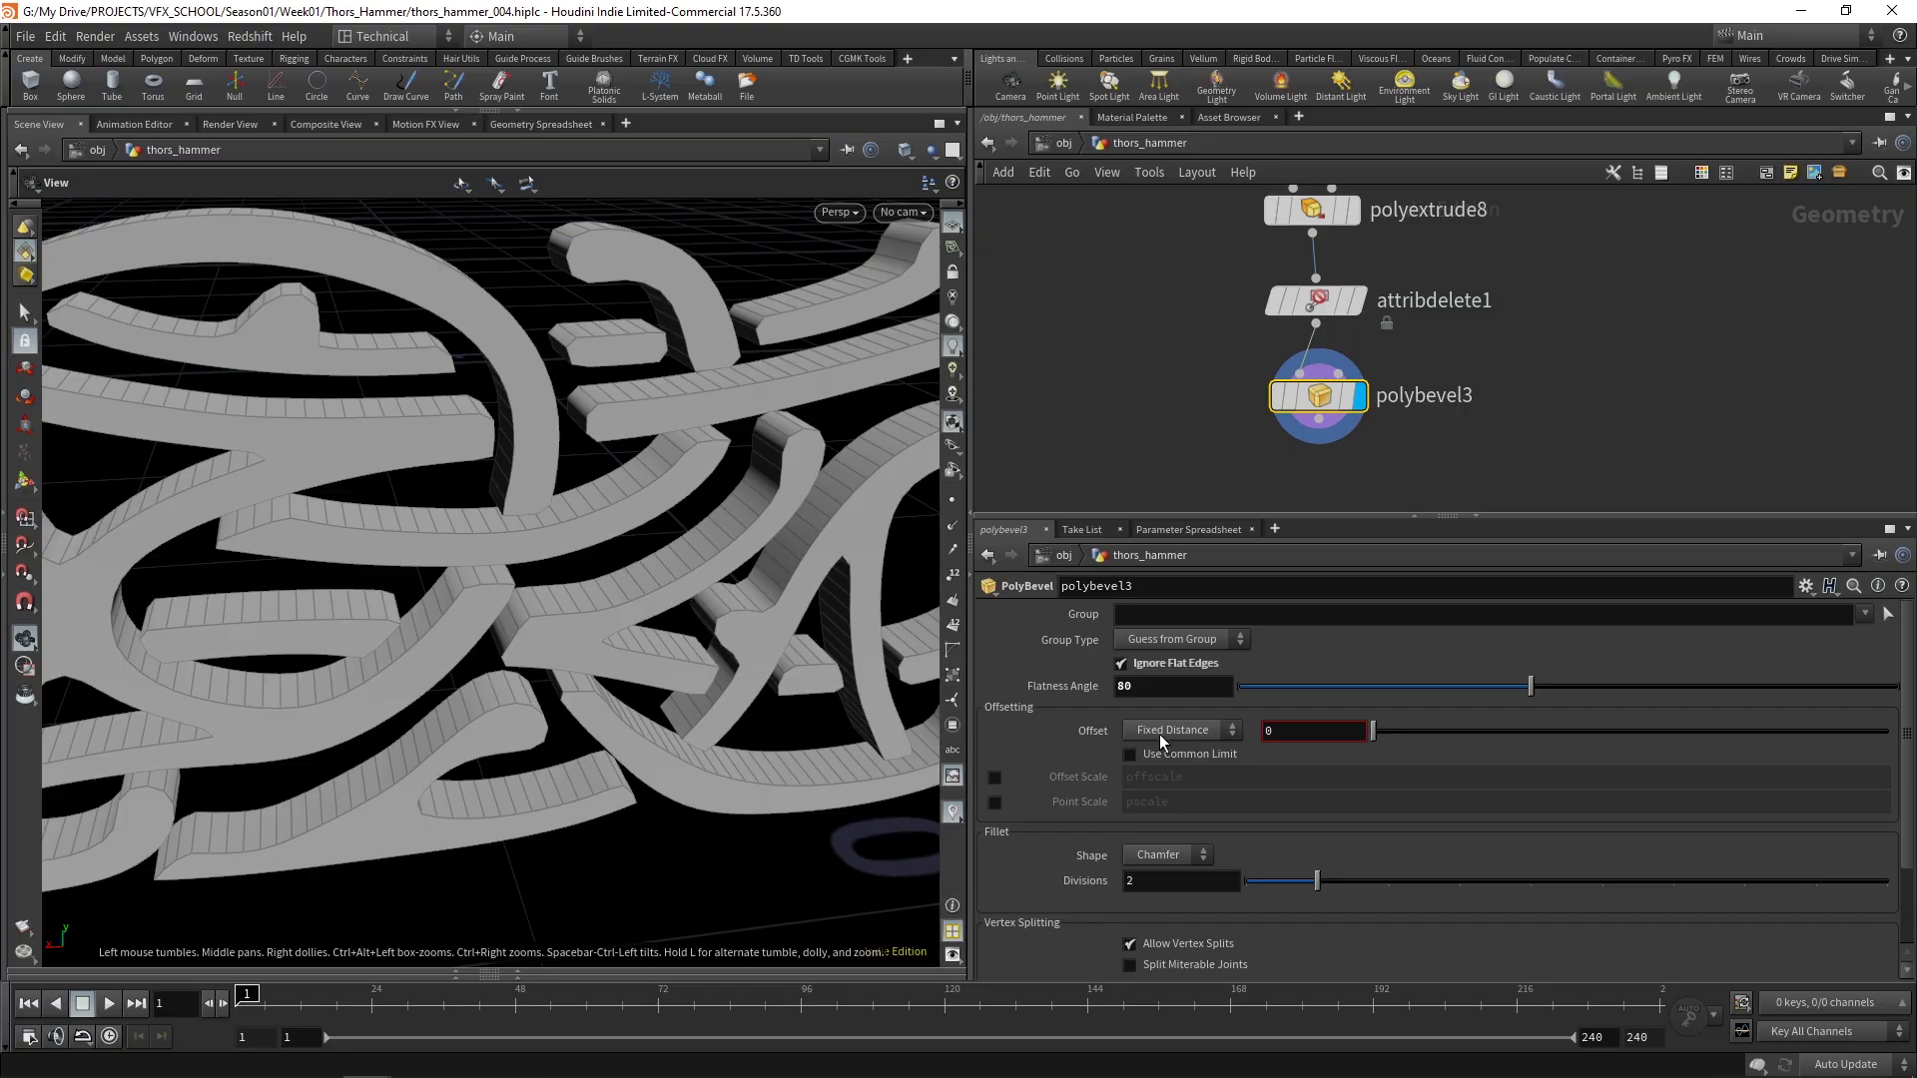
left_click_drag(620, 440, 663, 428)
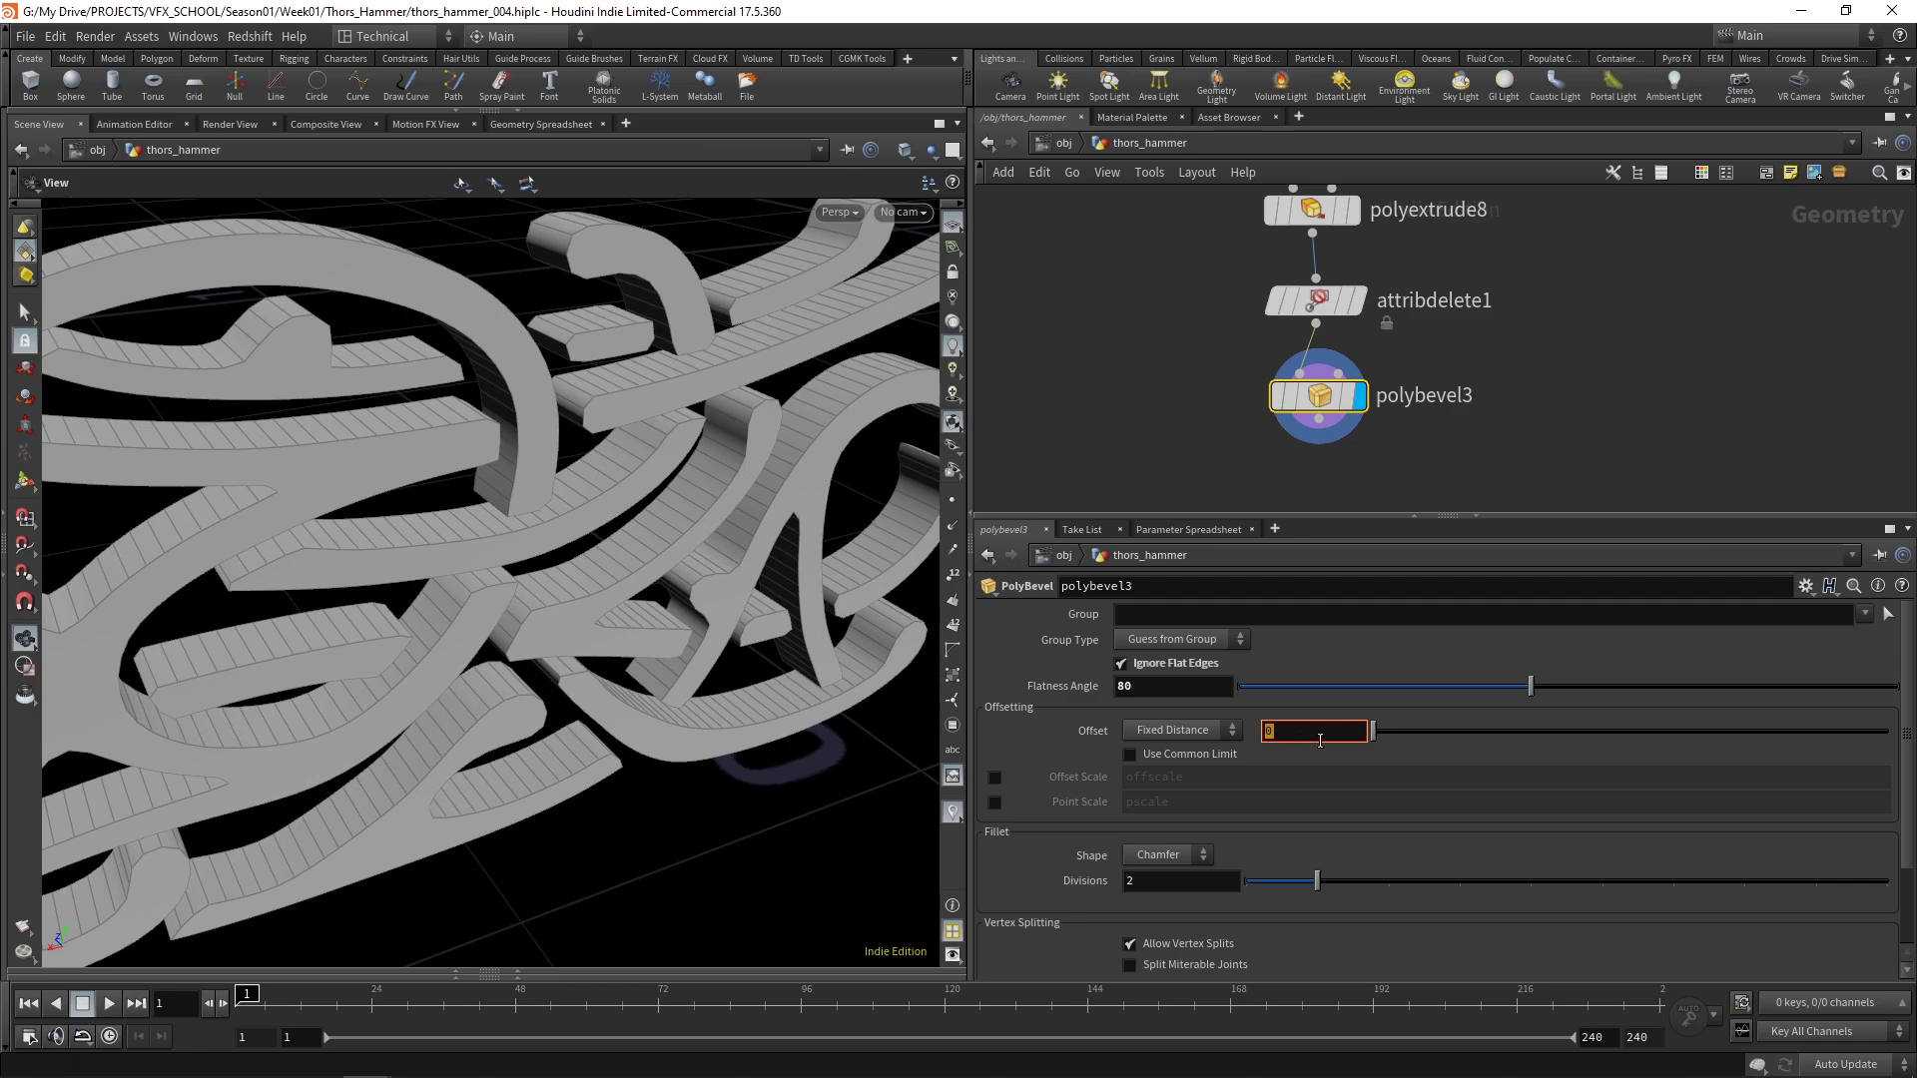
Set the bevel's fixed offset distance to 0.005
left_click_drag(1375, 733, 1379, 737)
mouse_move(579, 420)
left_mouse_down()
mouse_move(500, 366)
mouse_move(554, 391)
left_mouse_up()
double_click(1267, 732)
key("BackSpace")
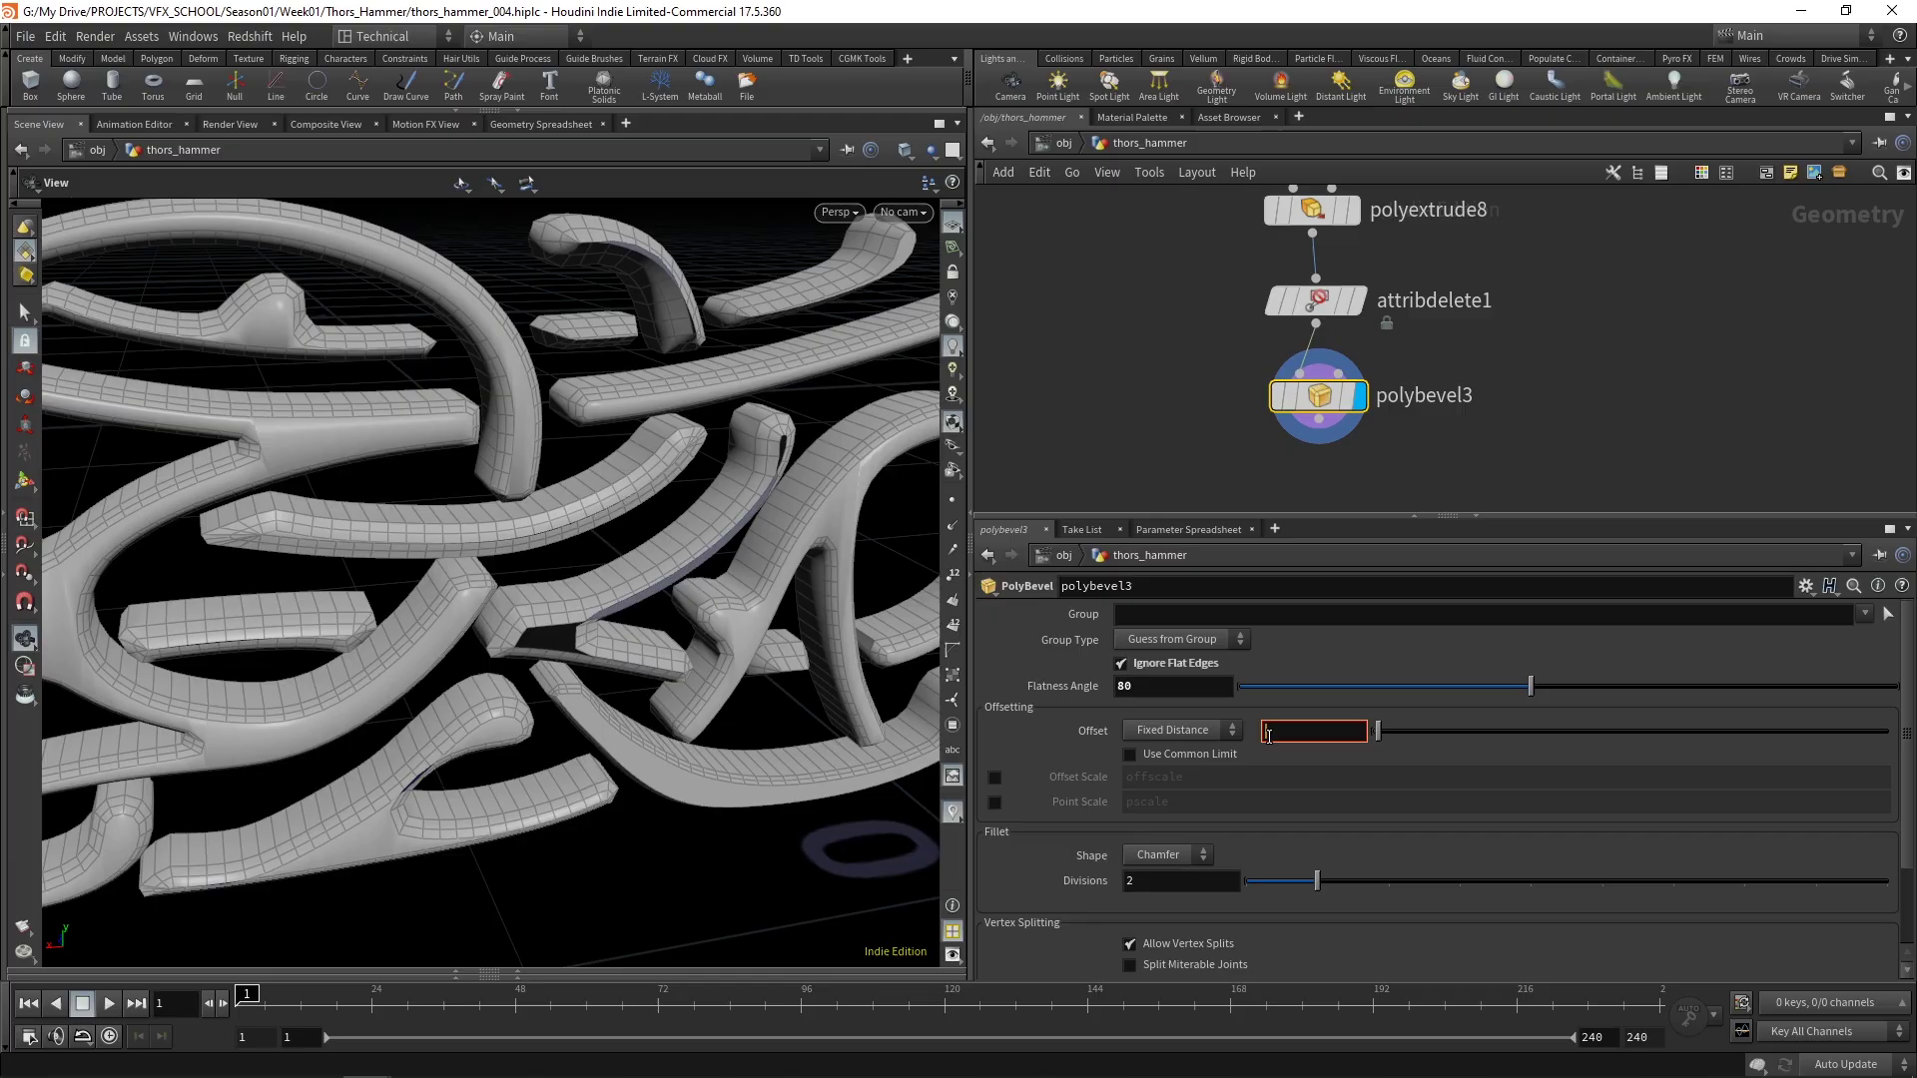
type("0.005")
key("Return")
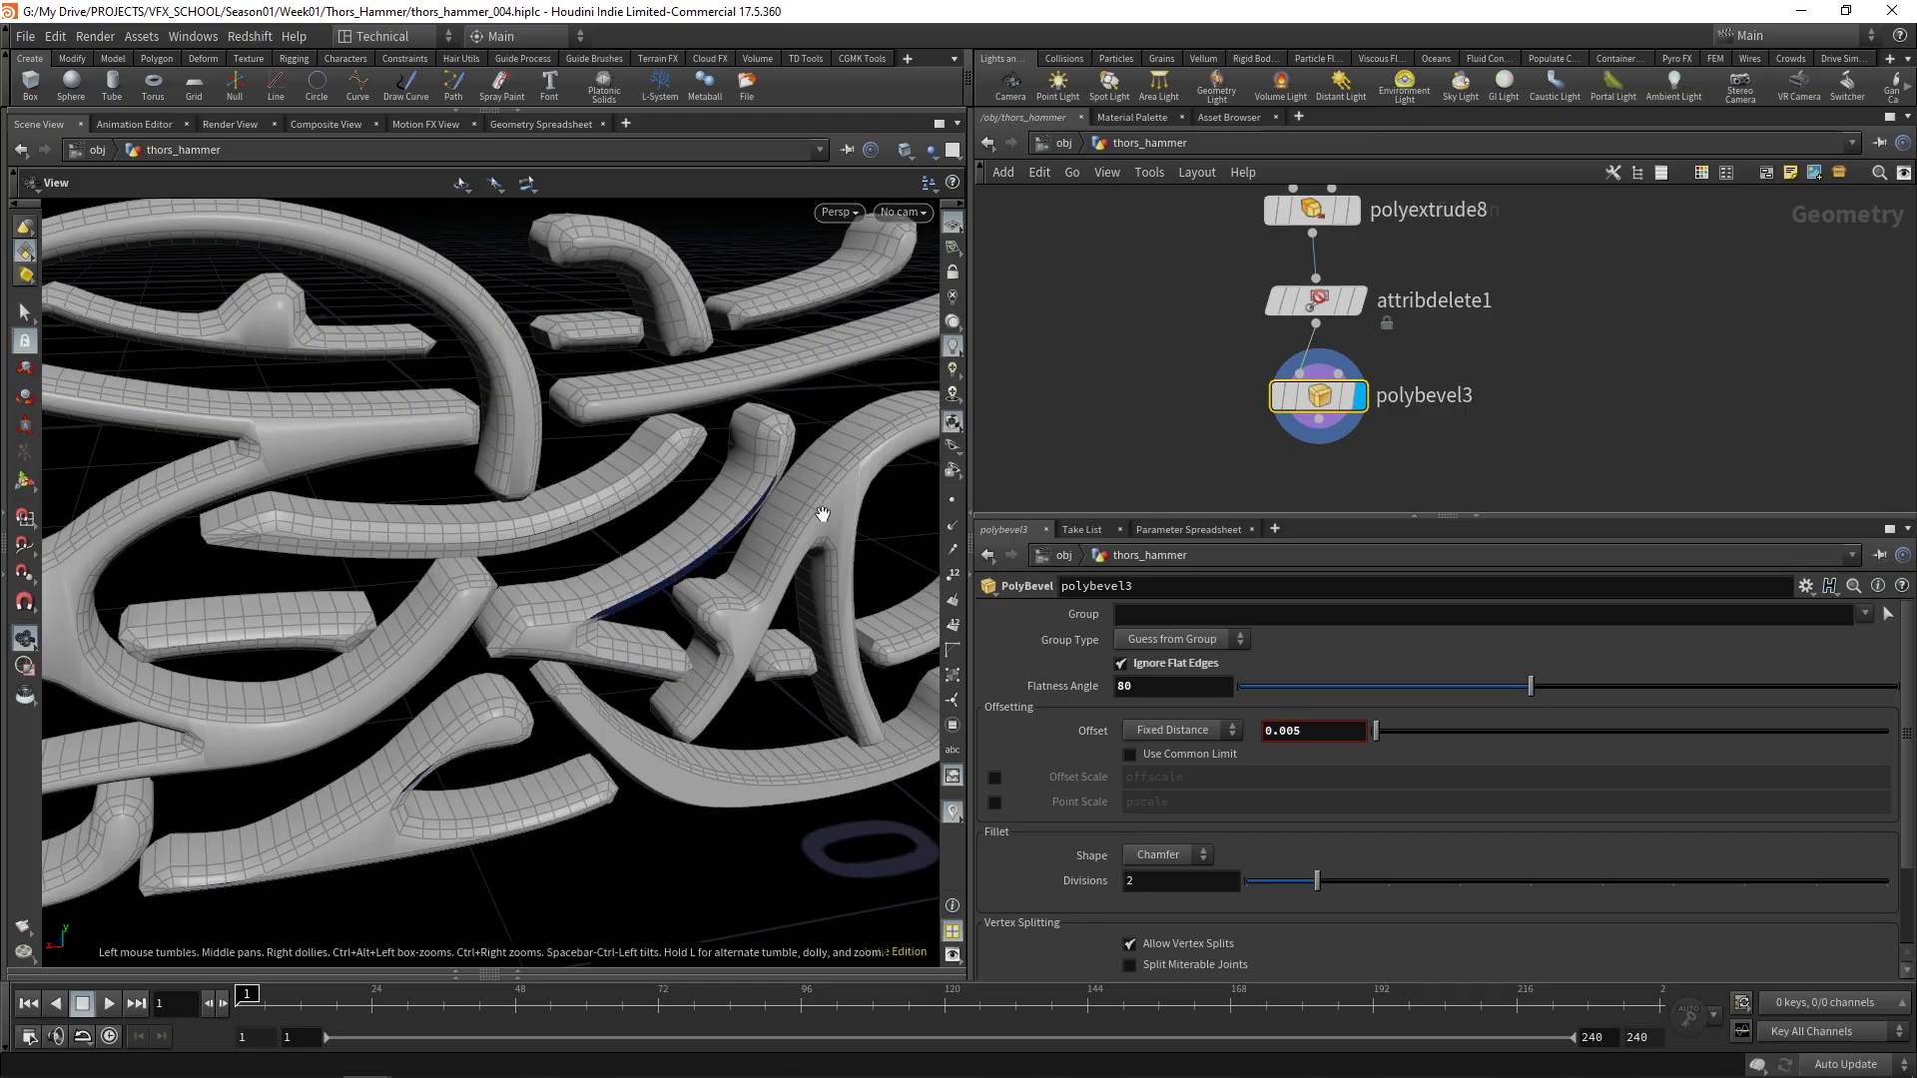
Change the bevel's fillet shape to Round with 3 divisions
left_click(1168, 855)
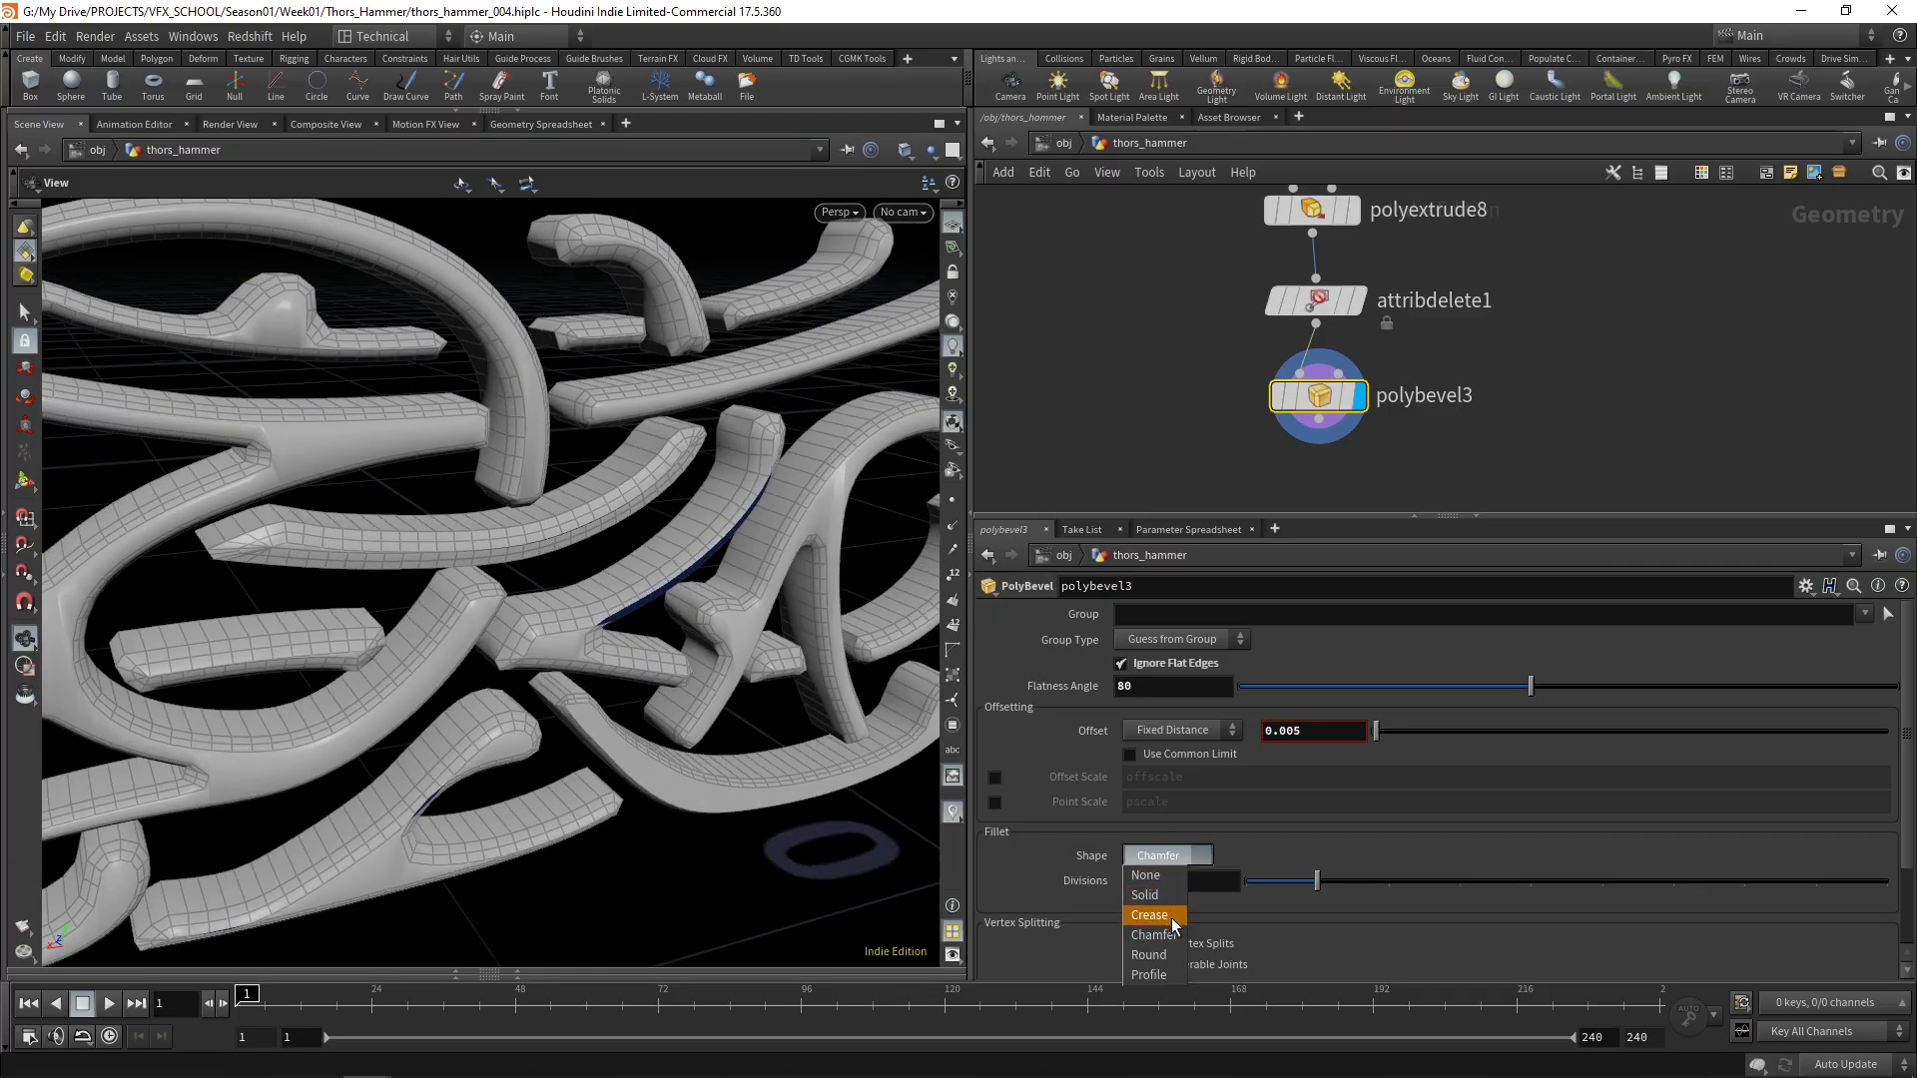
left_click(1172, 958)
left_click_drag(1351, 876, 1399, 878)
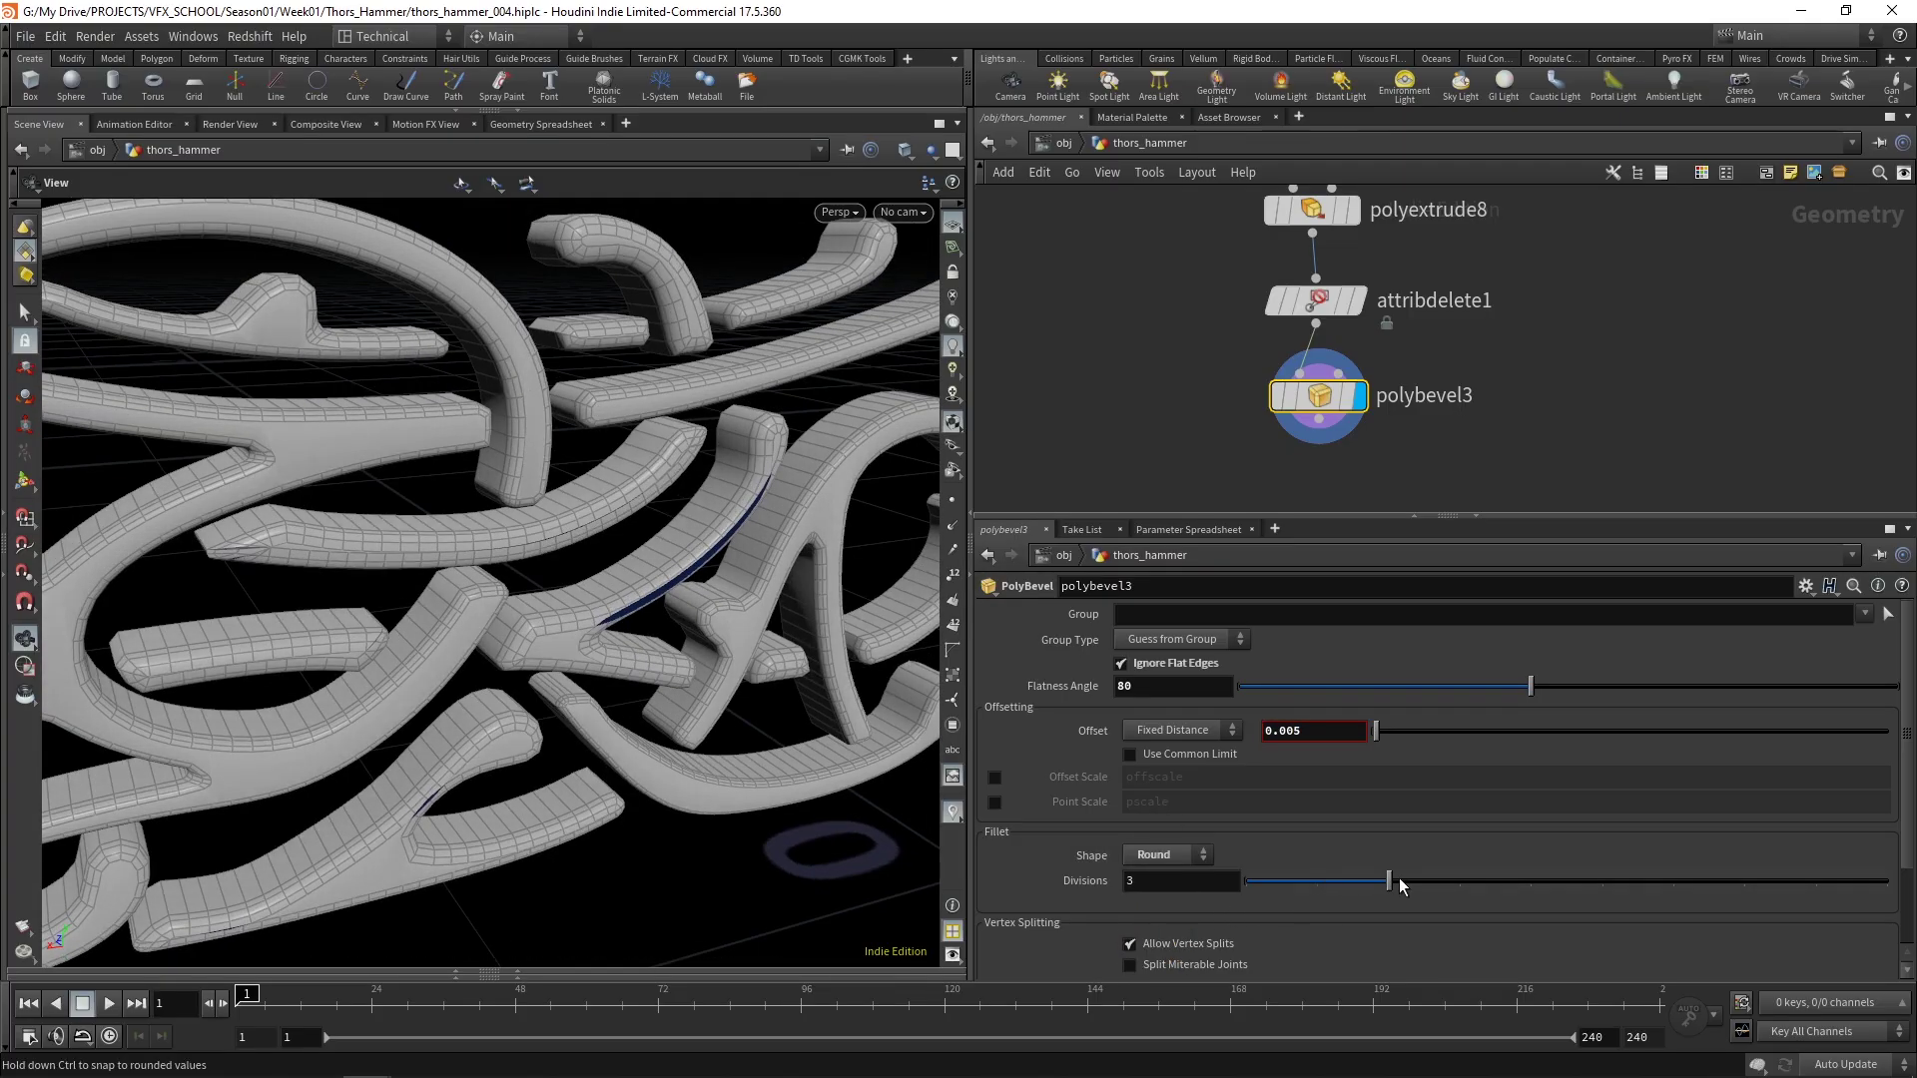
left_click_drag(699, 688, 667, 558)
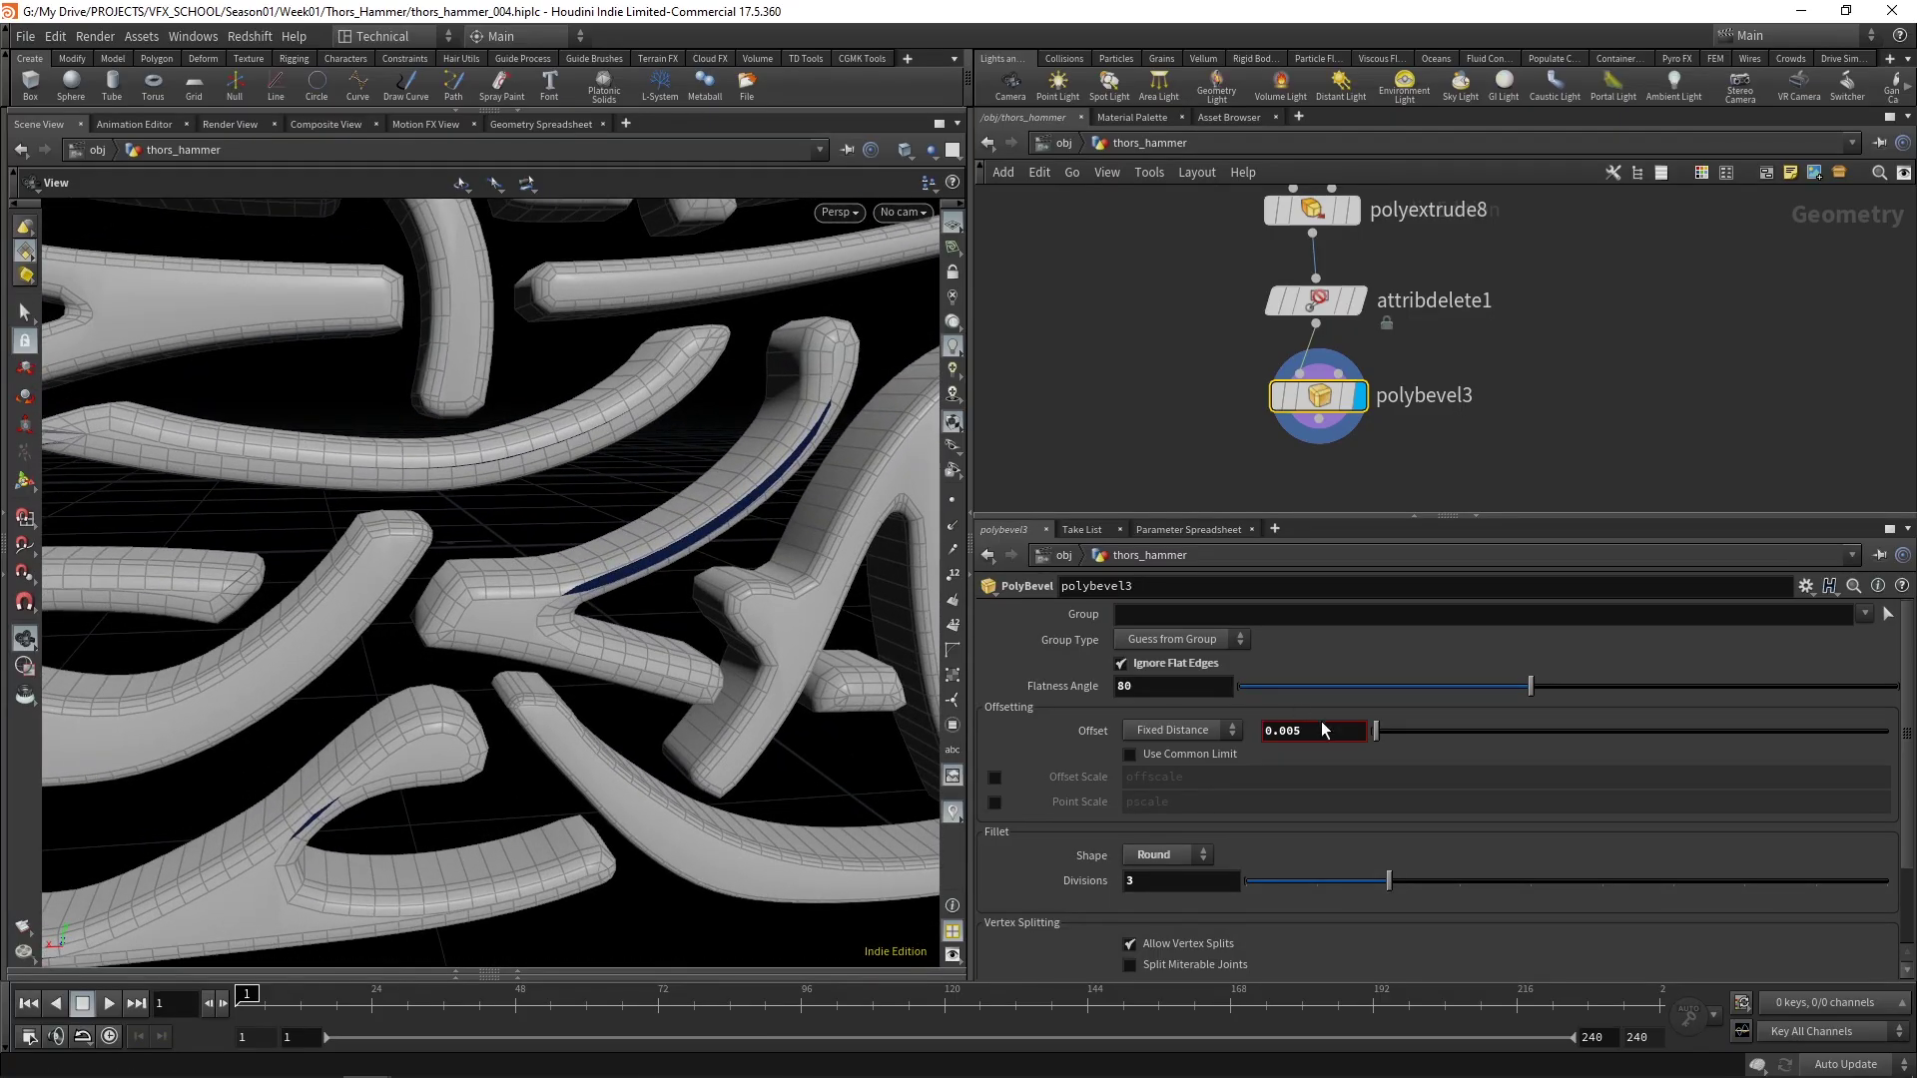
Set the bevel offset to 0.003 and show the runes without wireframe
type("5")
type("3")
key("Return")
mouse_move(663, 633)
left_mouse_down()
mouse_move(629, 662)
mouse_move(629, 644)
left_mouse_up()
key("shift+w")
Set the bevel's flatness angle to 85 and inspect the rounded runes from several sides
right_click_drag(488, 534, 530, 745)
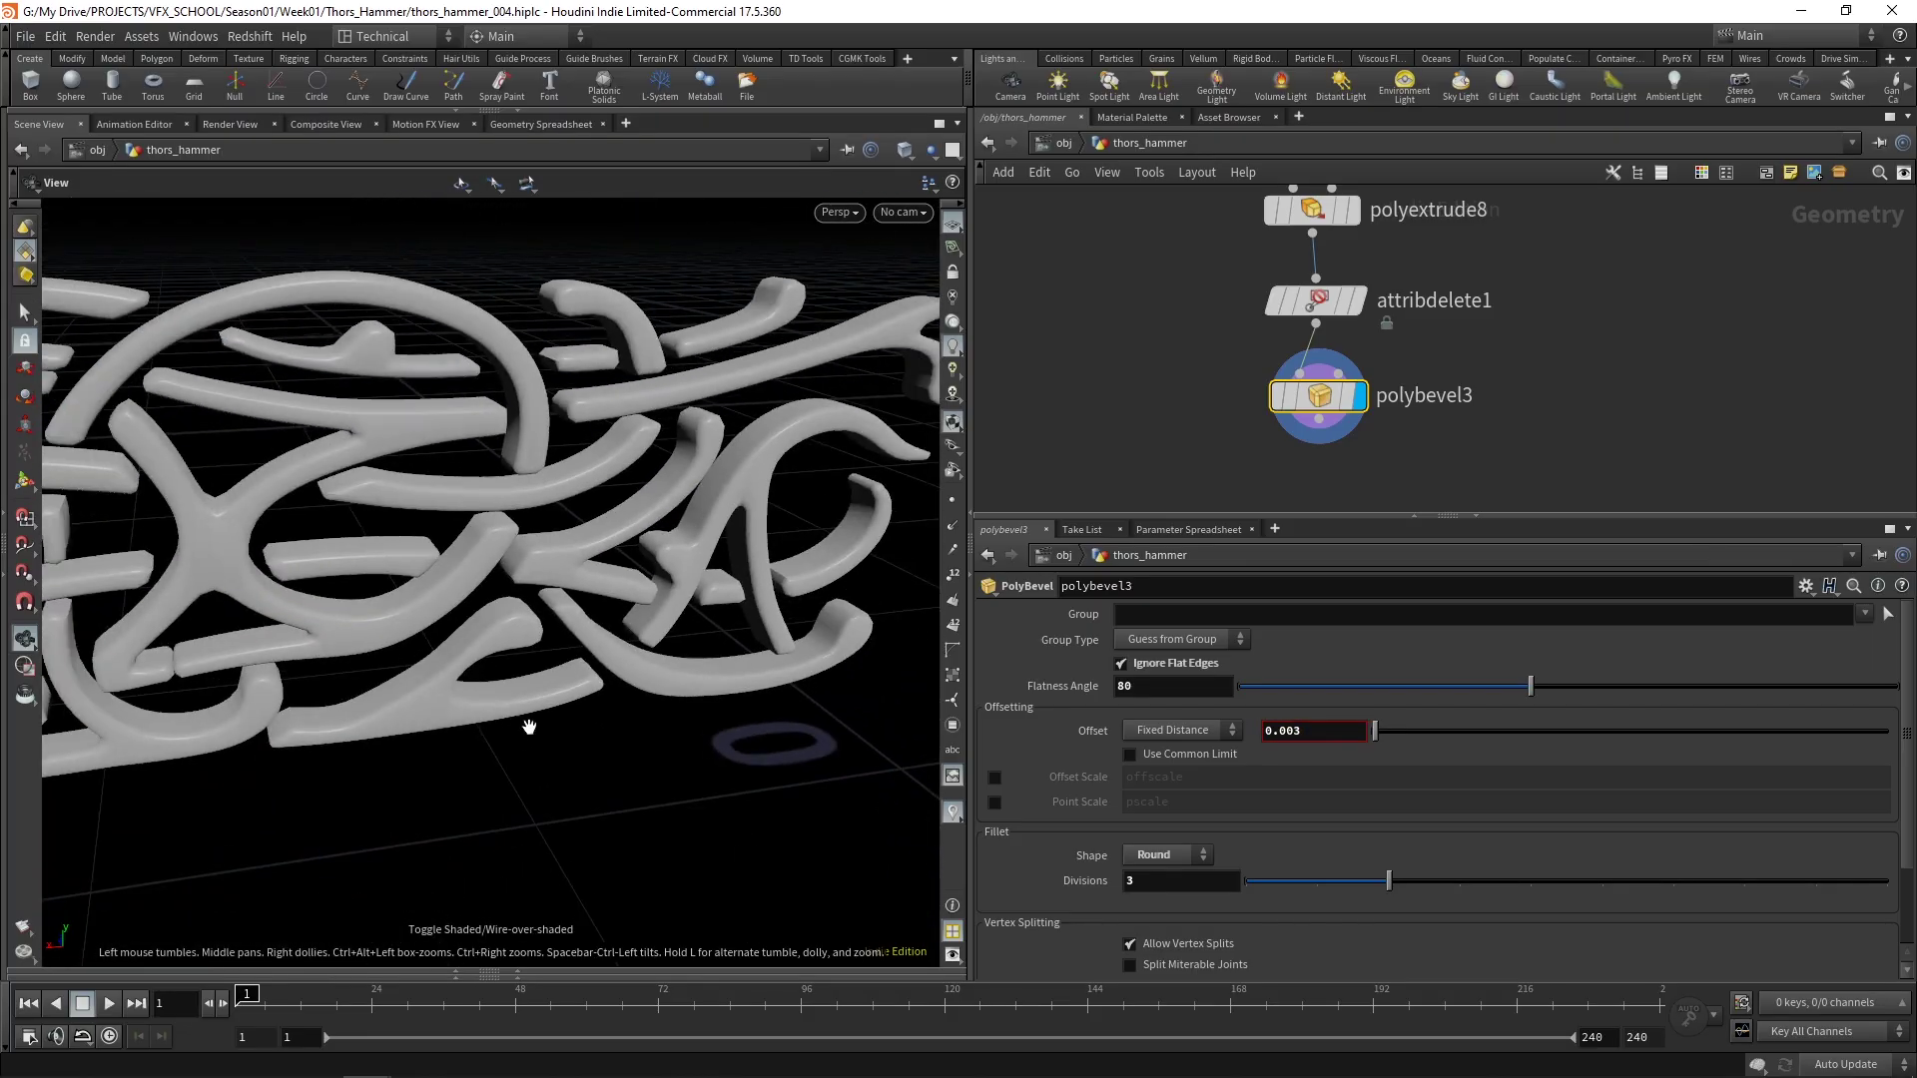
left_click_drag(530, 745, 604, 667)
right_click_drag(604, 667, 606, 642)
left_click_drag(606, 641, 511, 672)
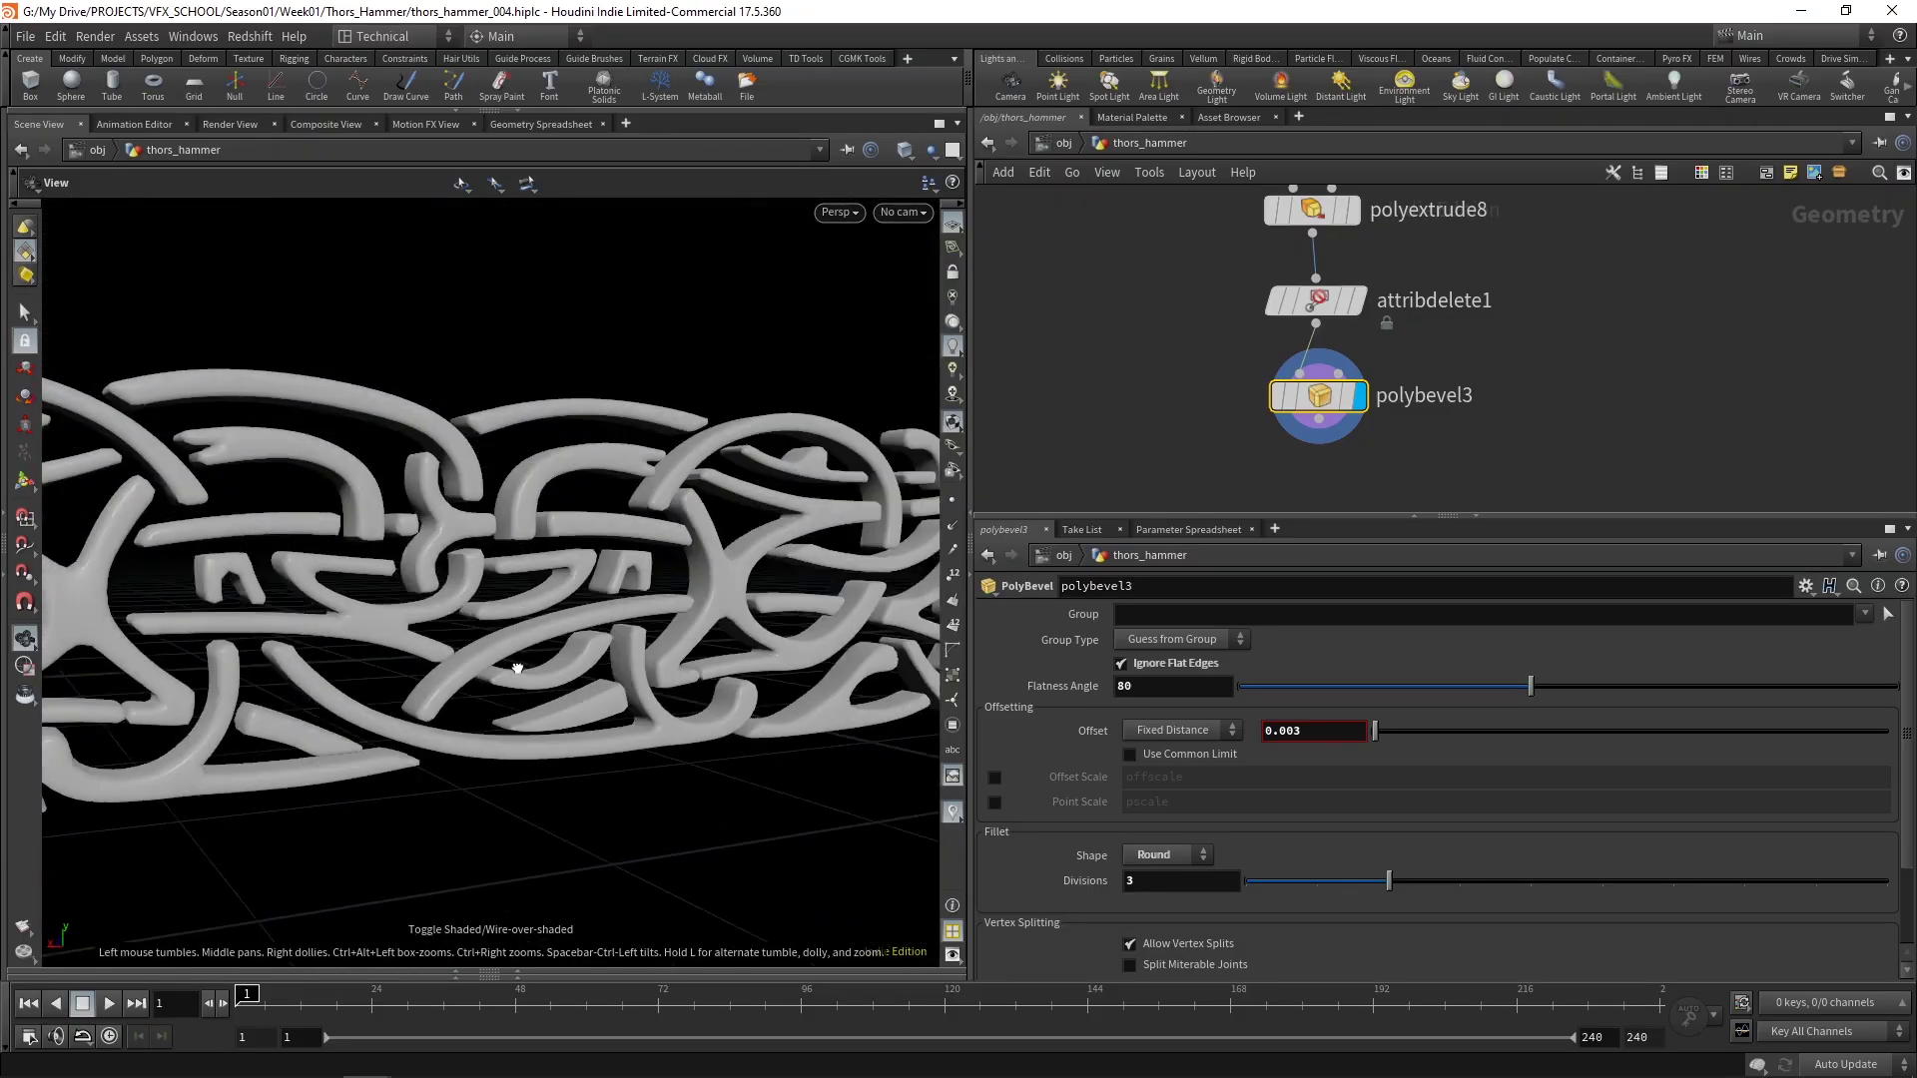
right_click_drag(504, 671, 433, 766)
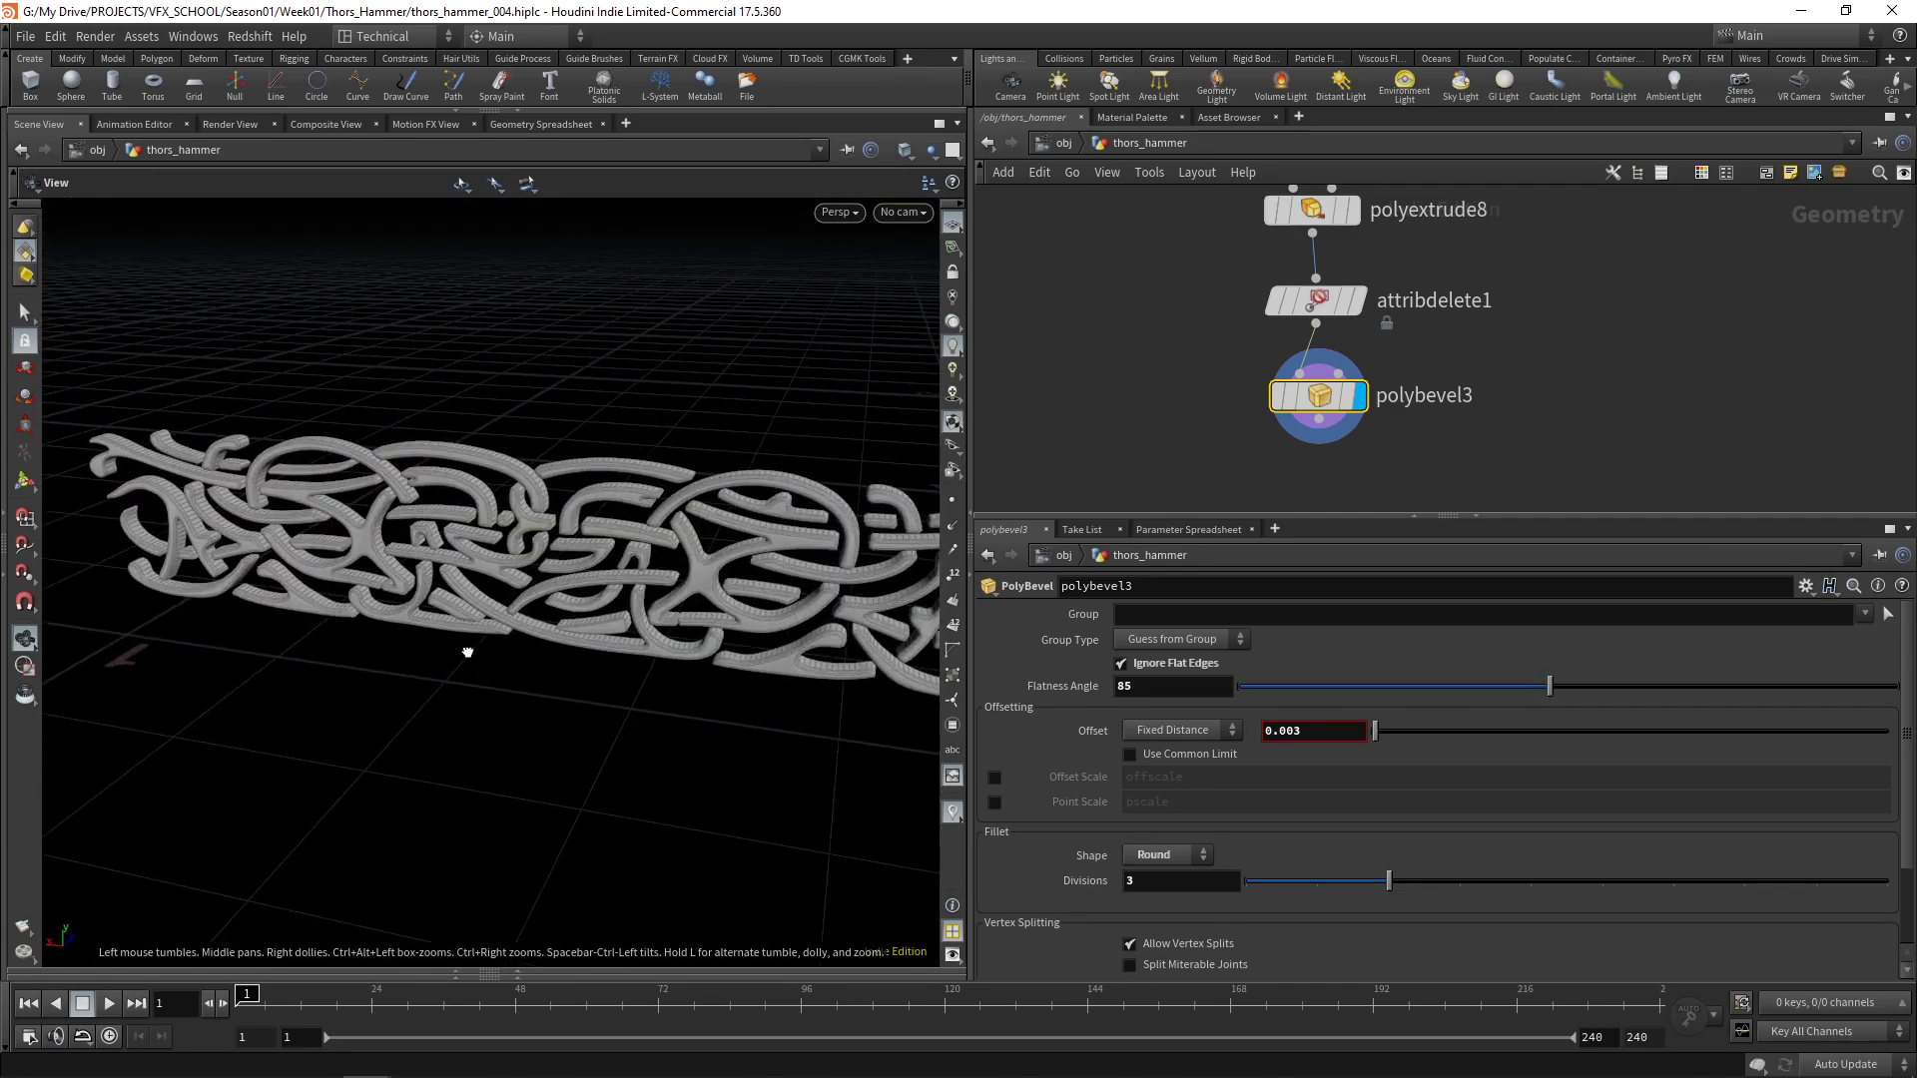
key("shift+w")
left_click_drag(663, 592, 610, 618)
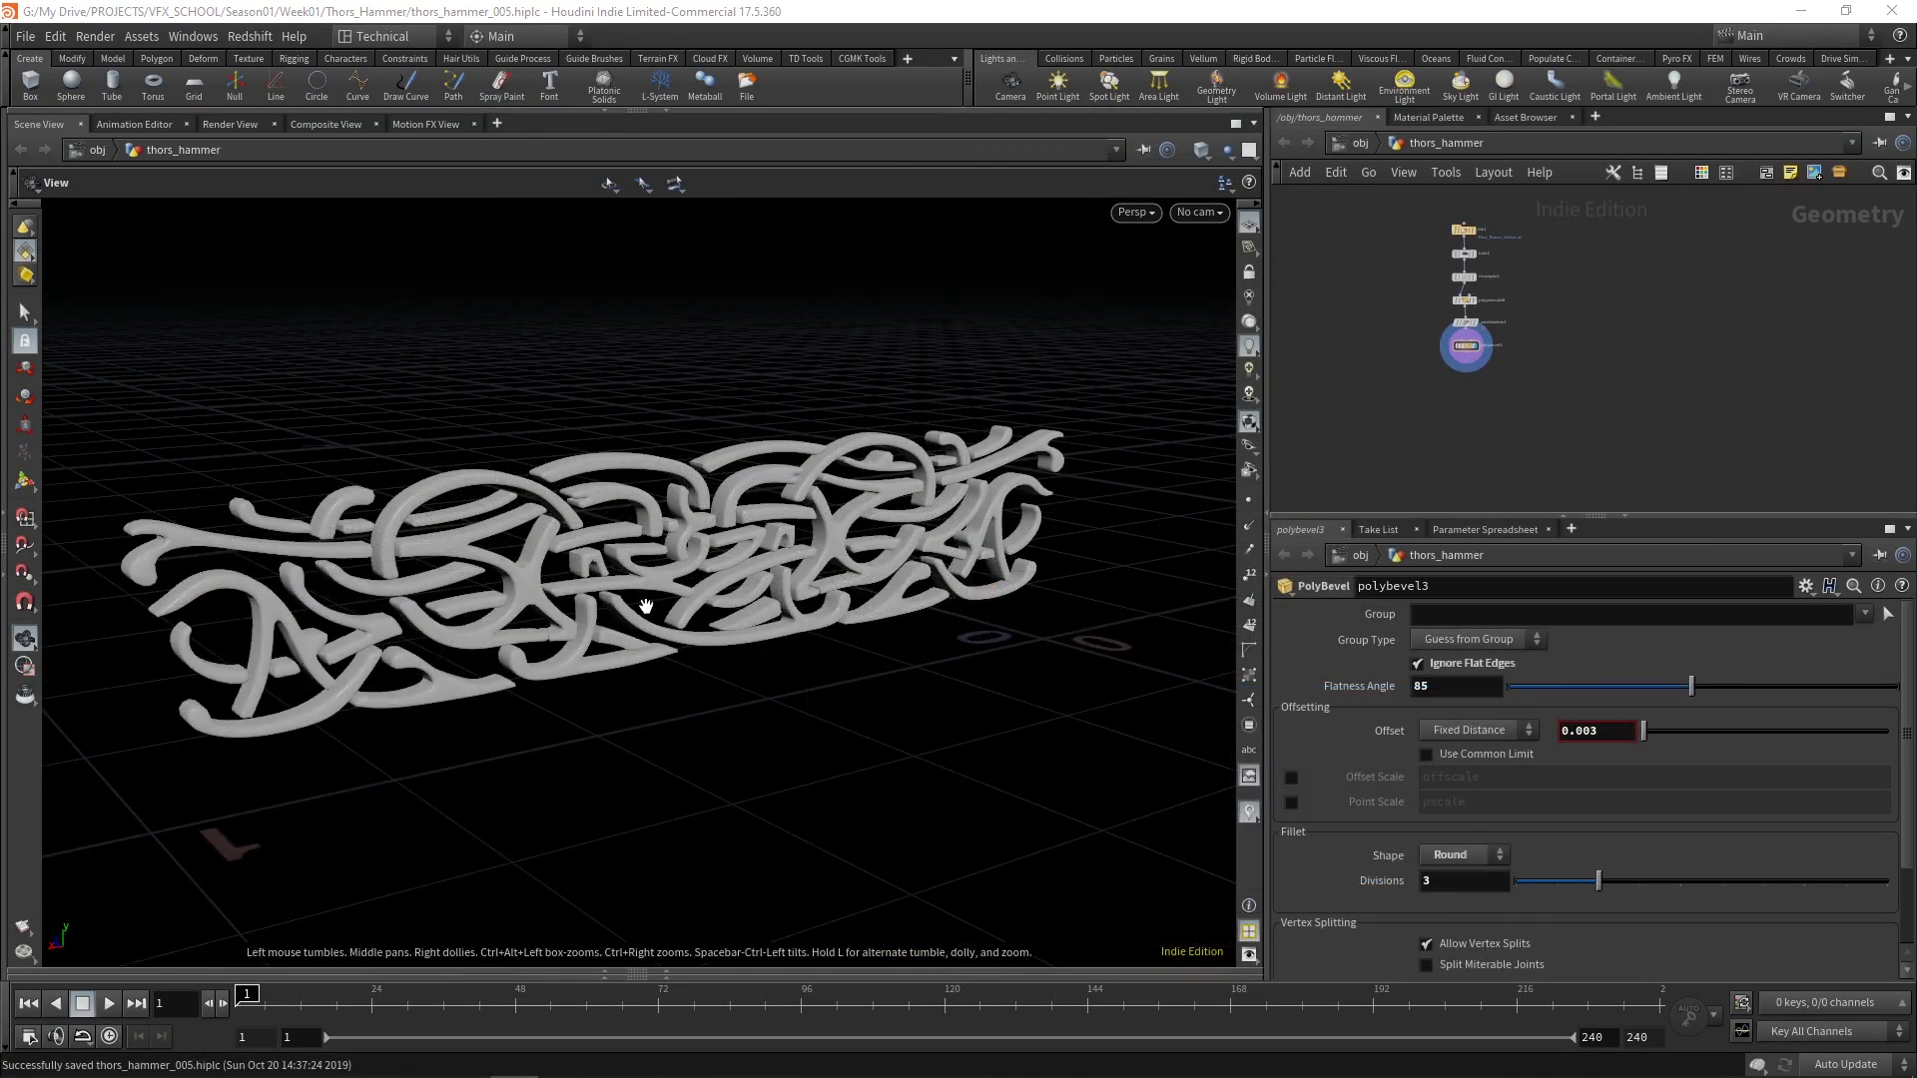
mouse_move(646, 606)
left_mouse_down()
mouse_move(660, 615)
mouse_move(586, 612)
mouse_move(625, 636)
left_mouse_up()
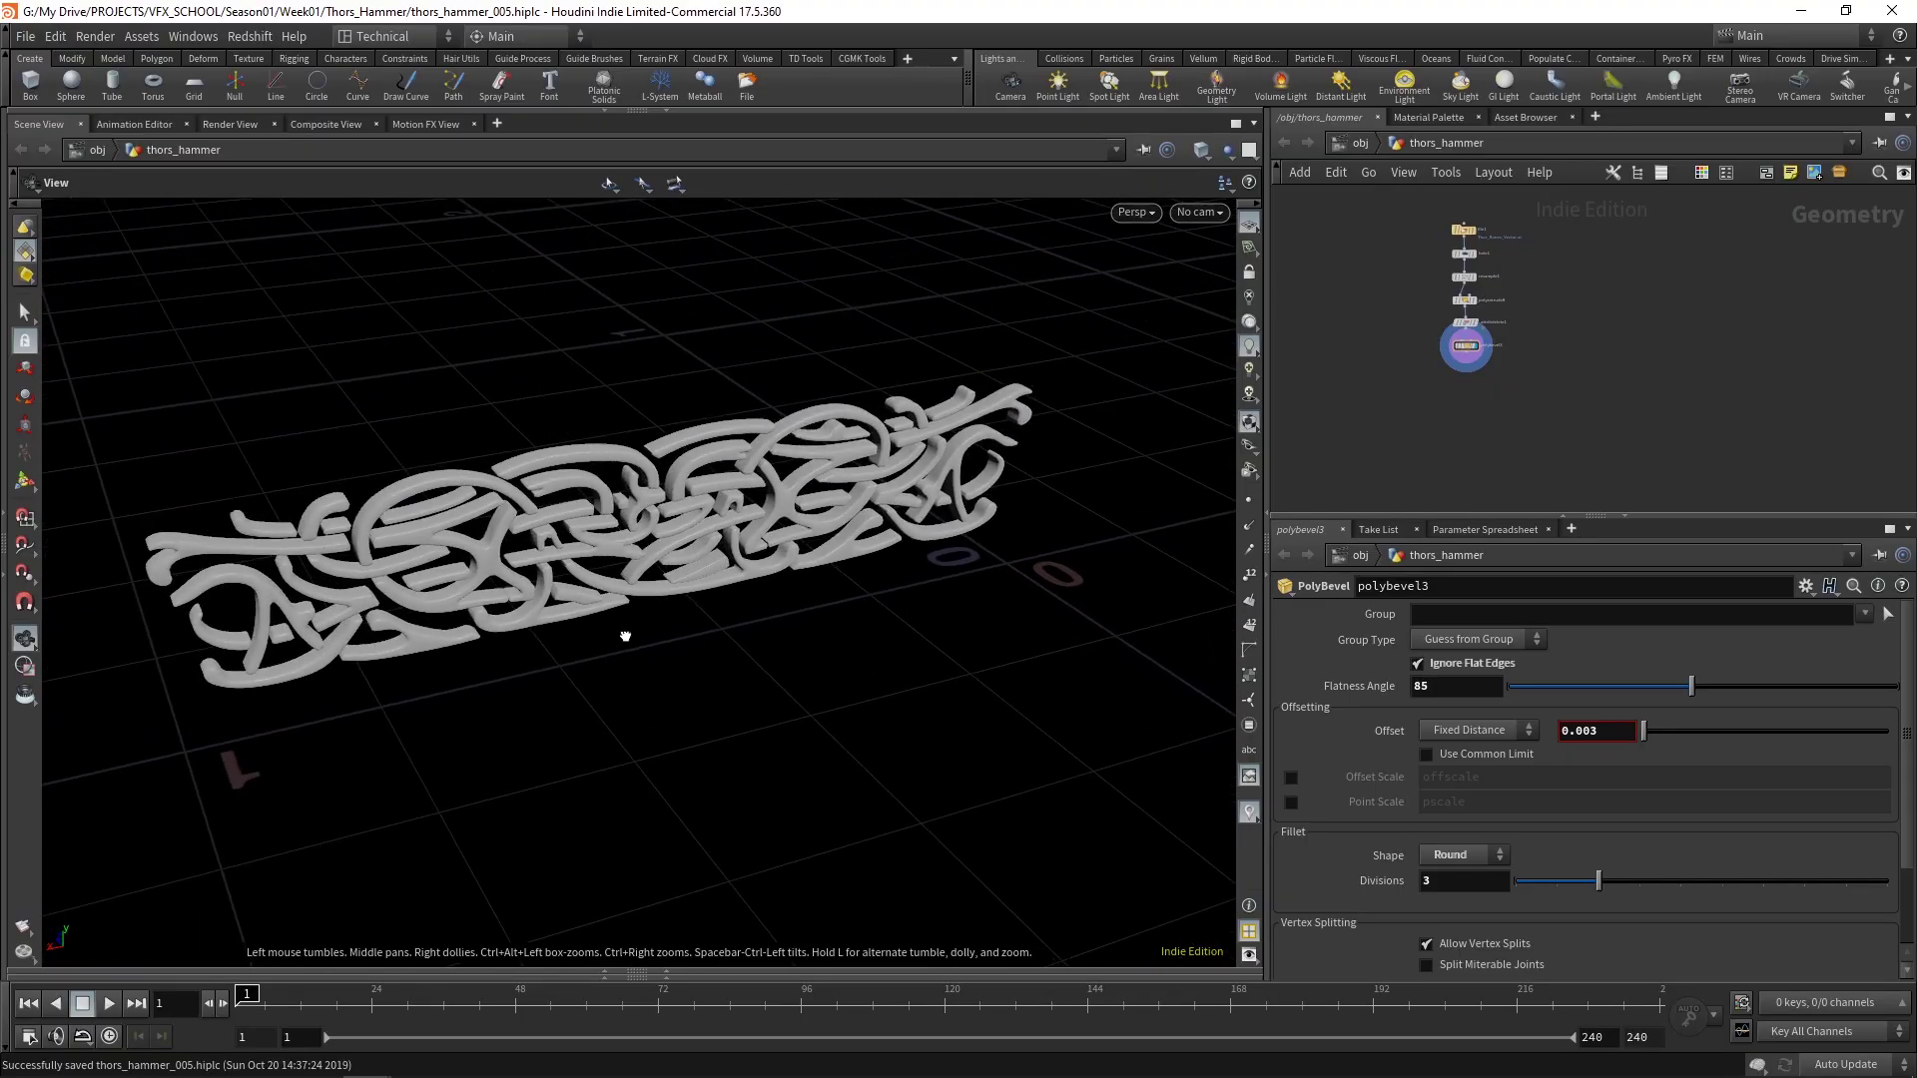
left_click_drag(380, 602, 712, 567)
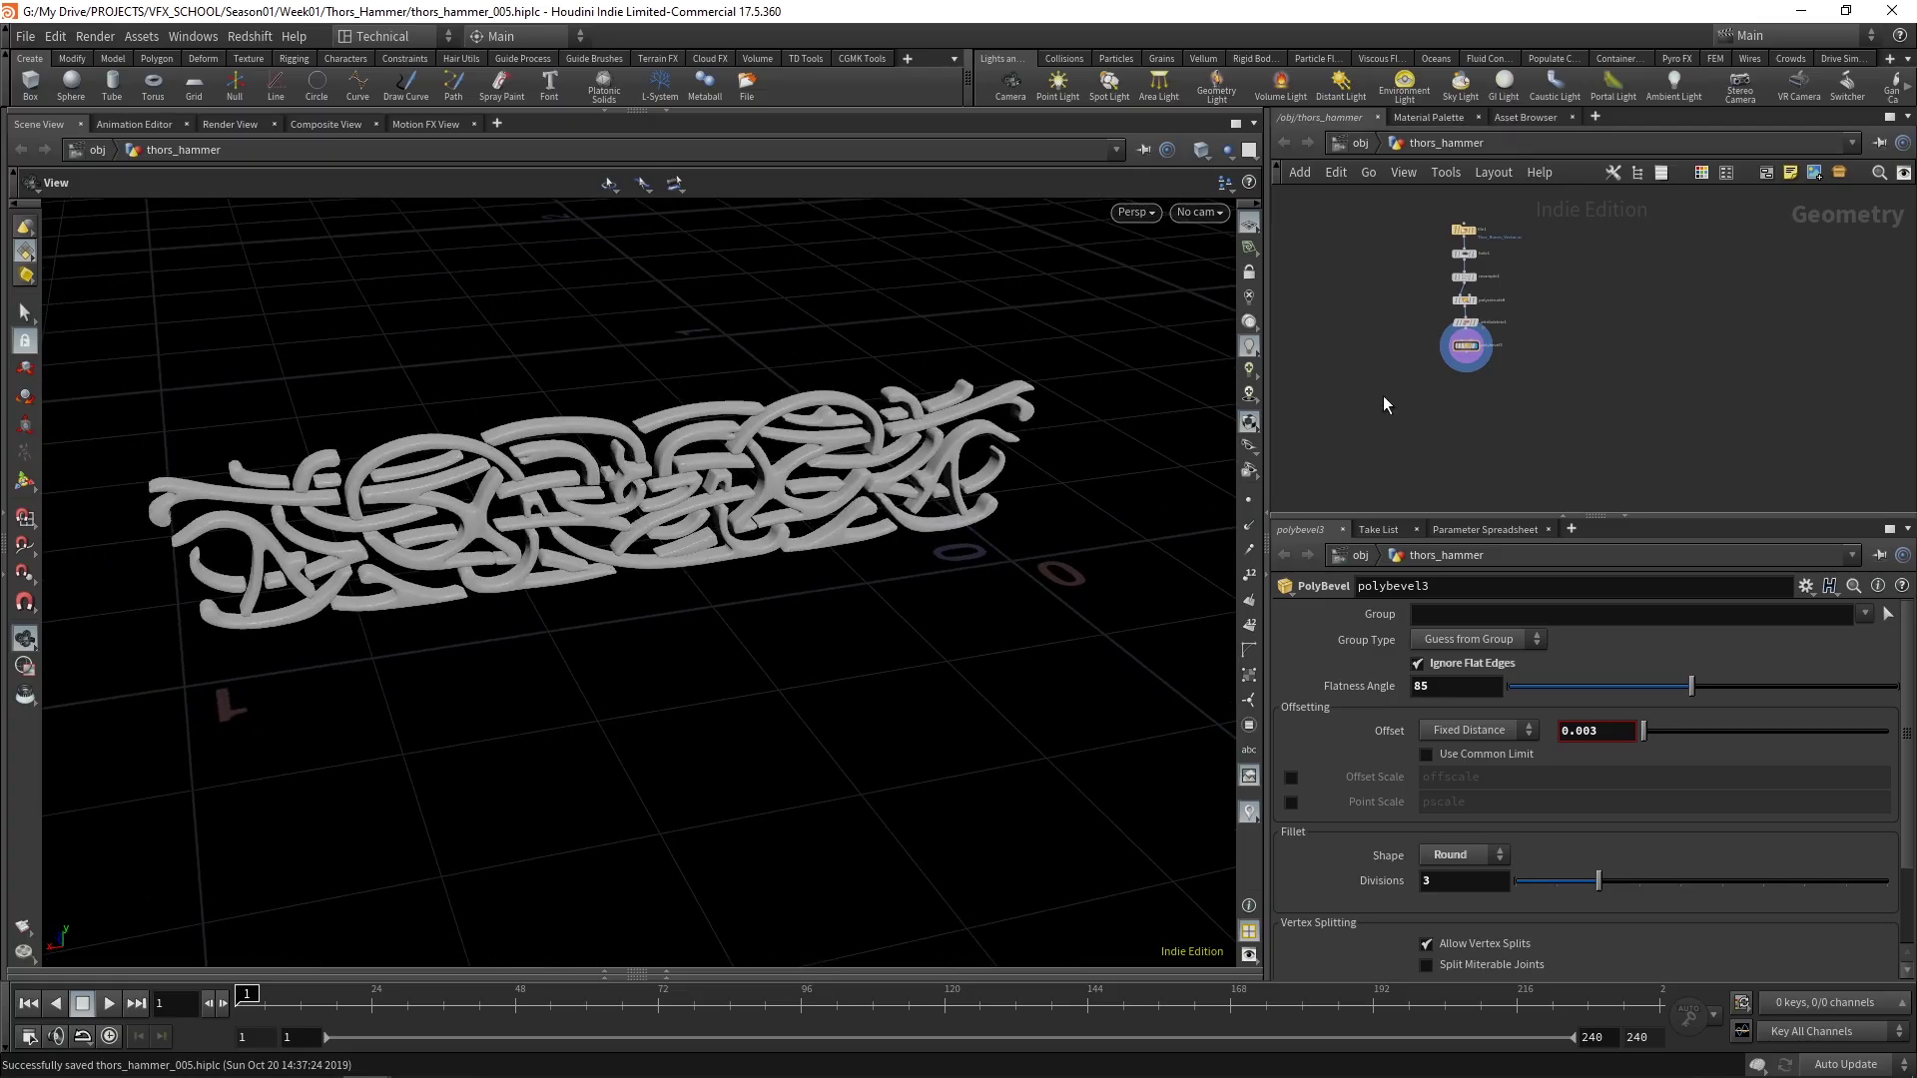
Add a Transform node below the PolyBevel node and make it the displayed node
scroll(1463, 389, "up", 5)
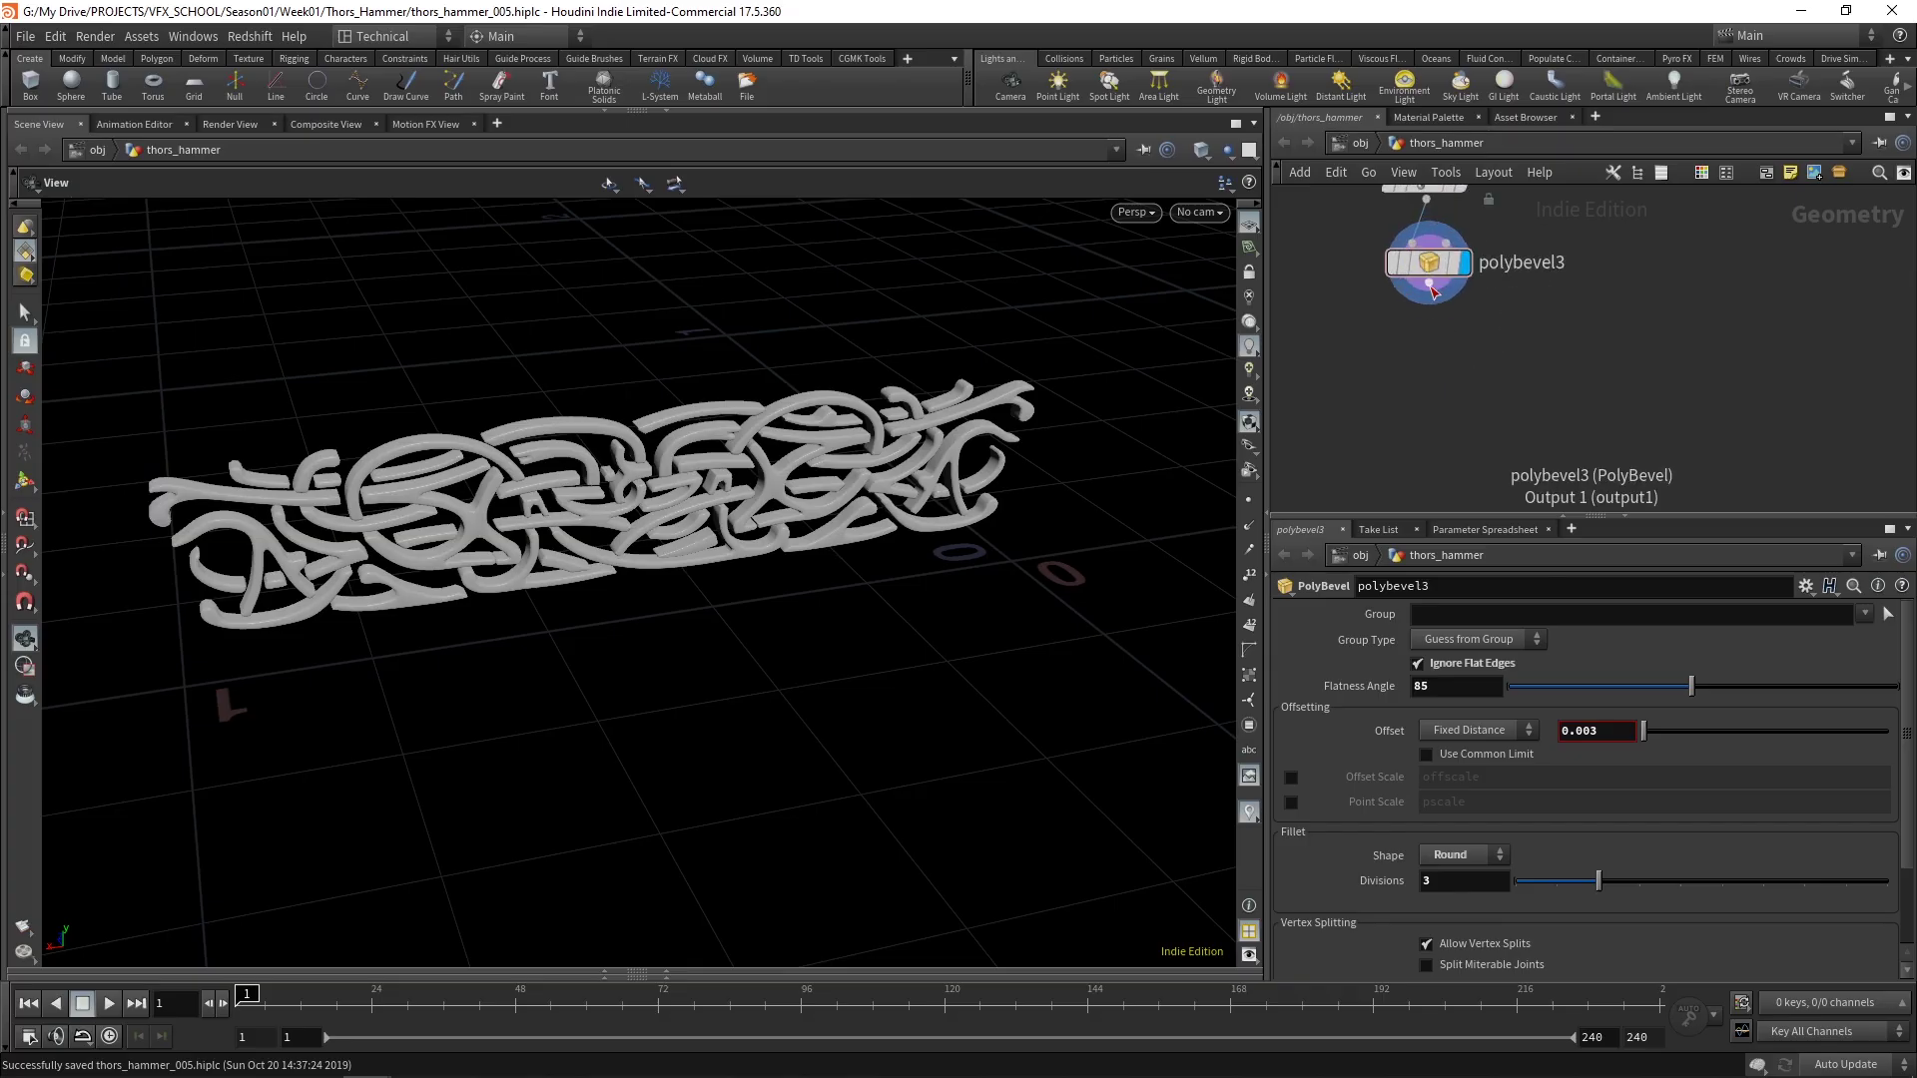
key("Tab")
type("tr")
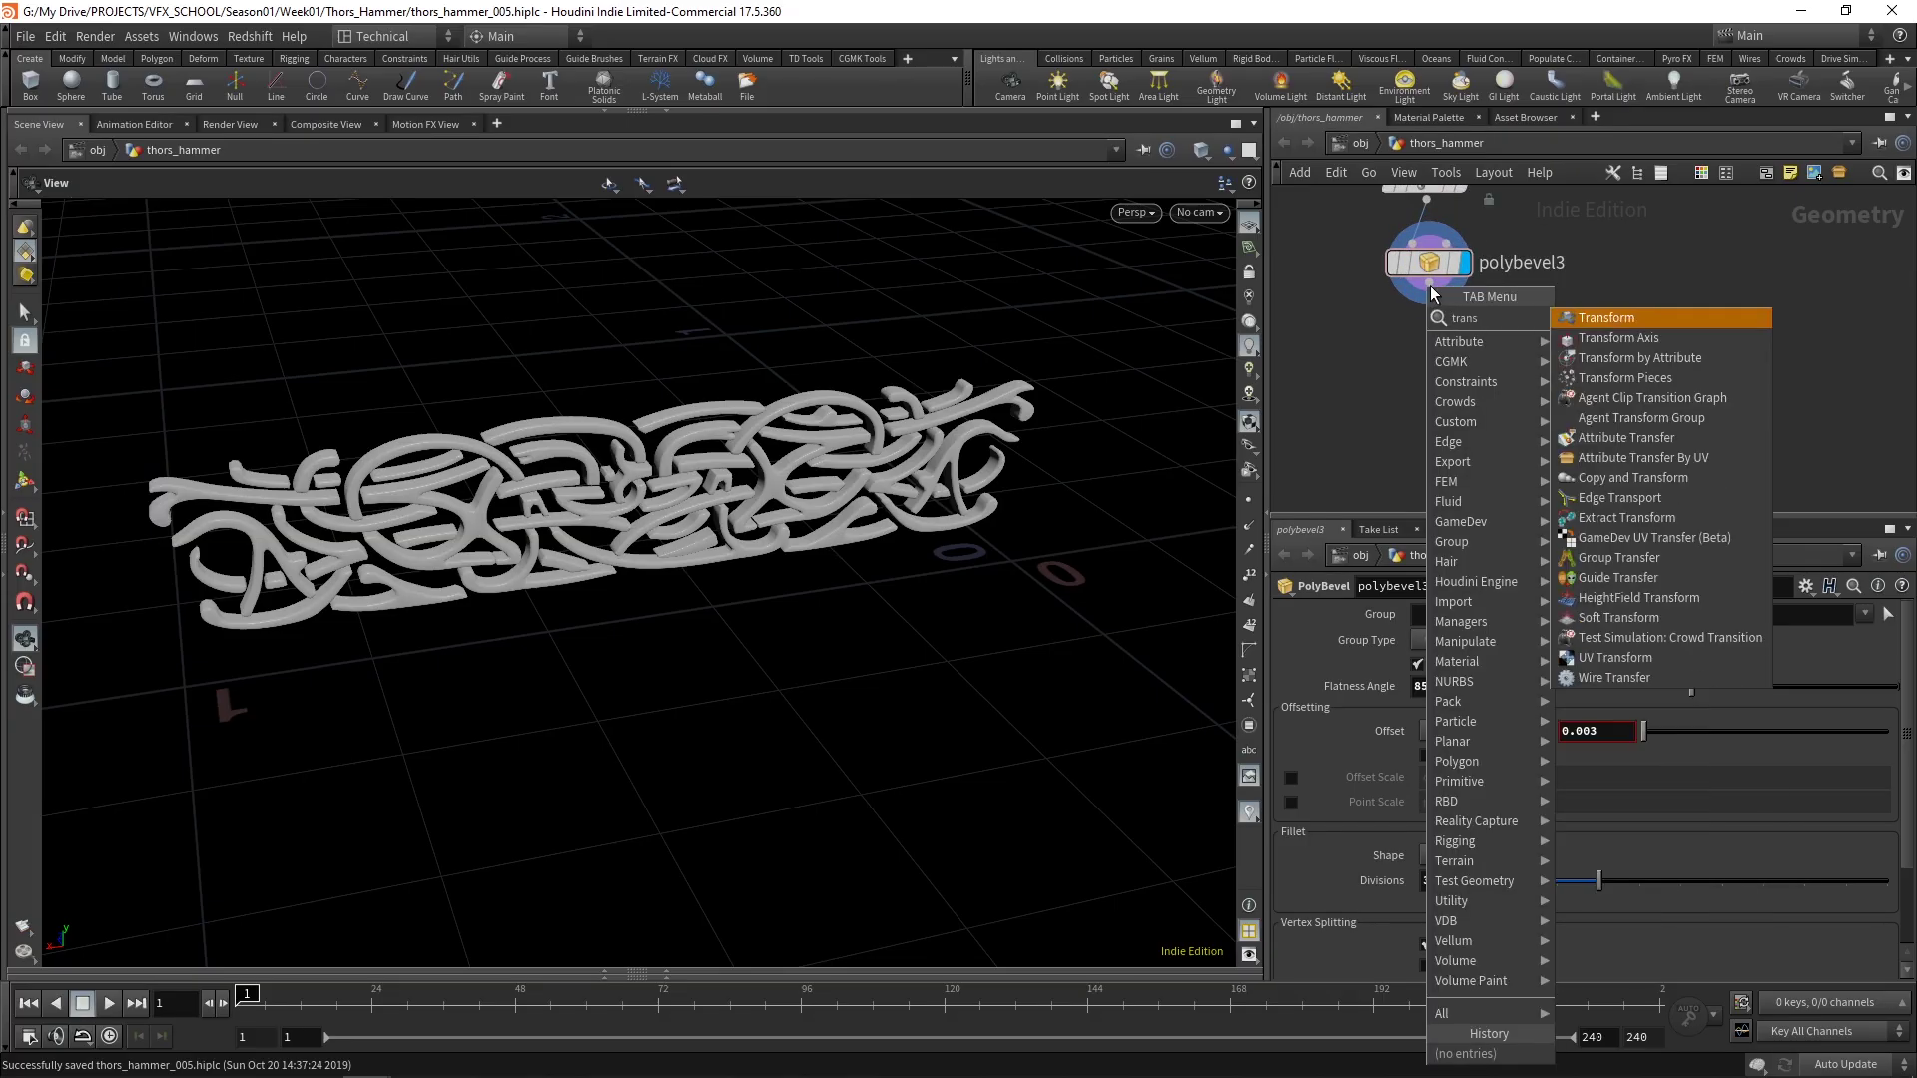
key("Return")
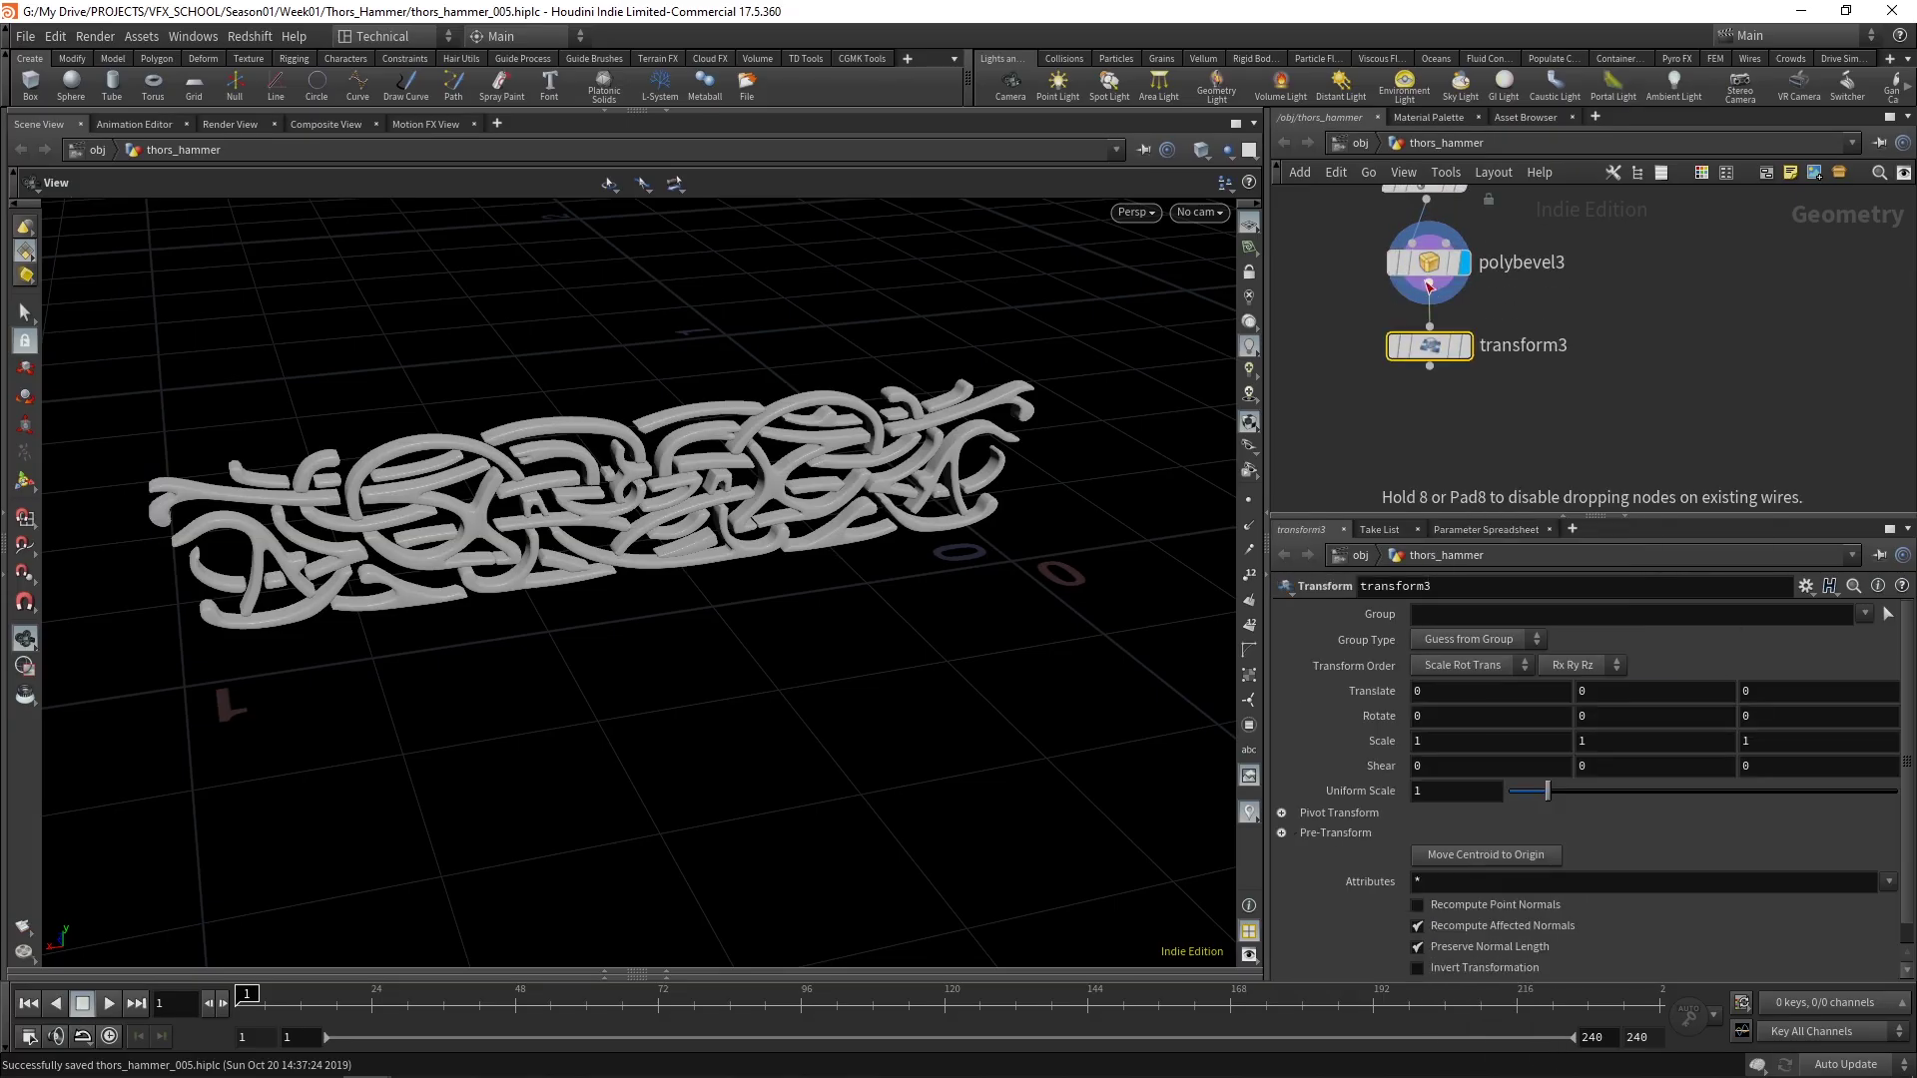
left_click(1464, 345)
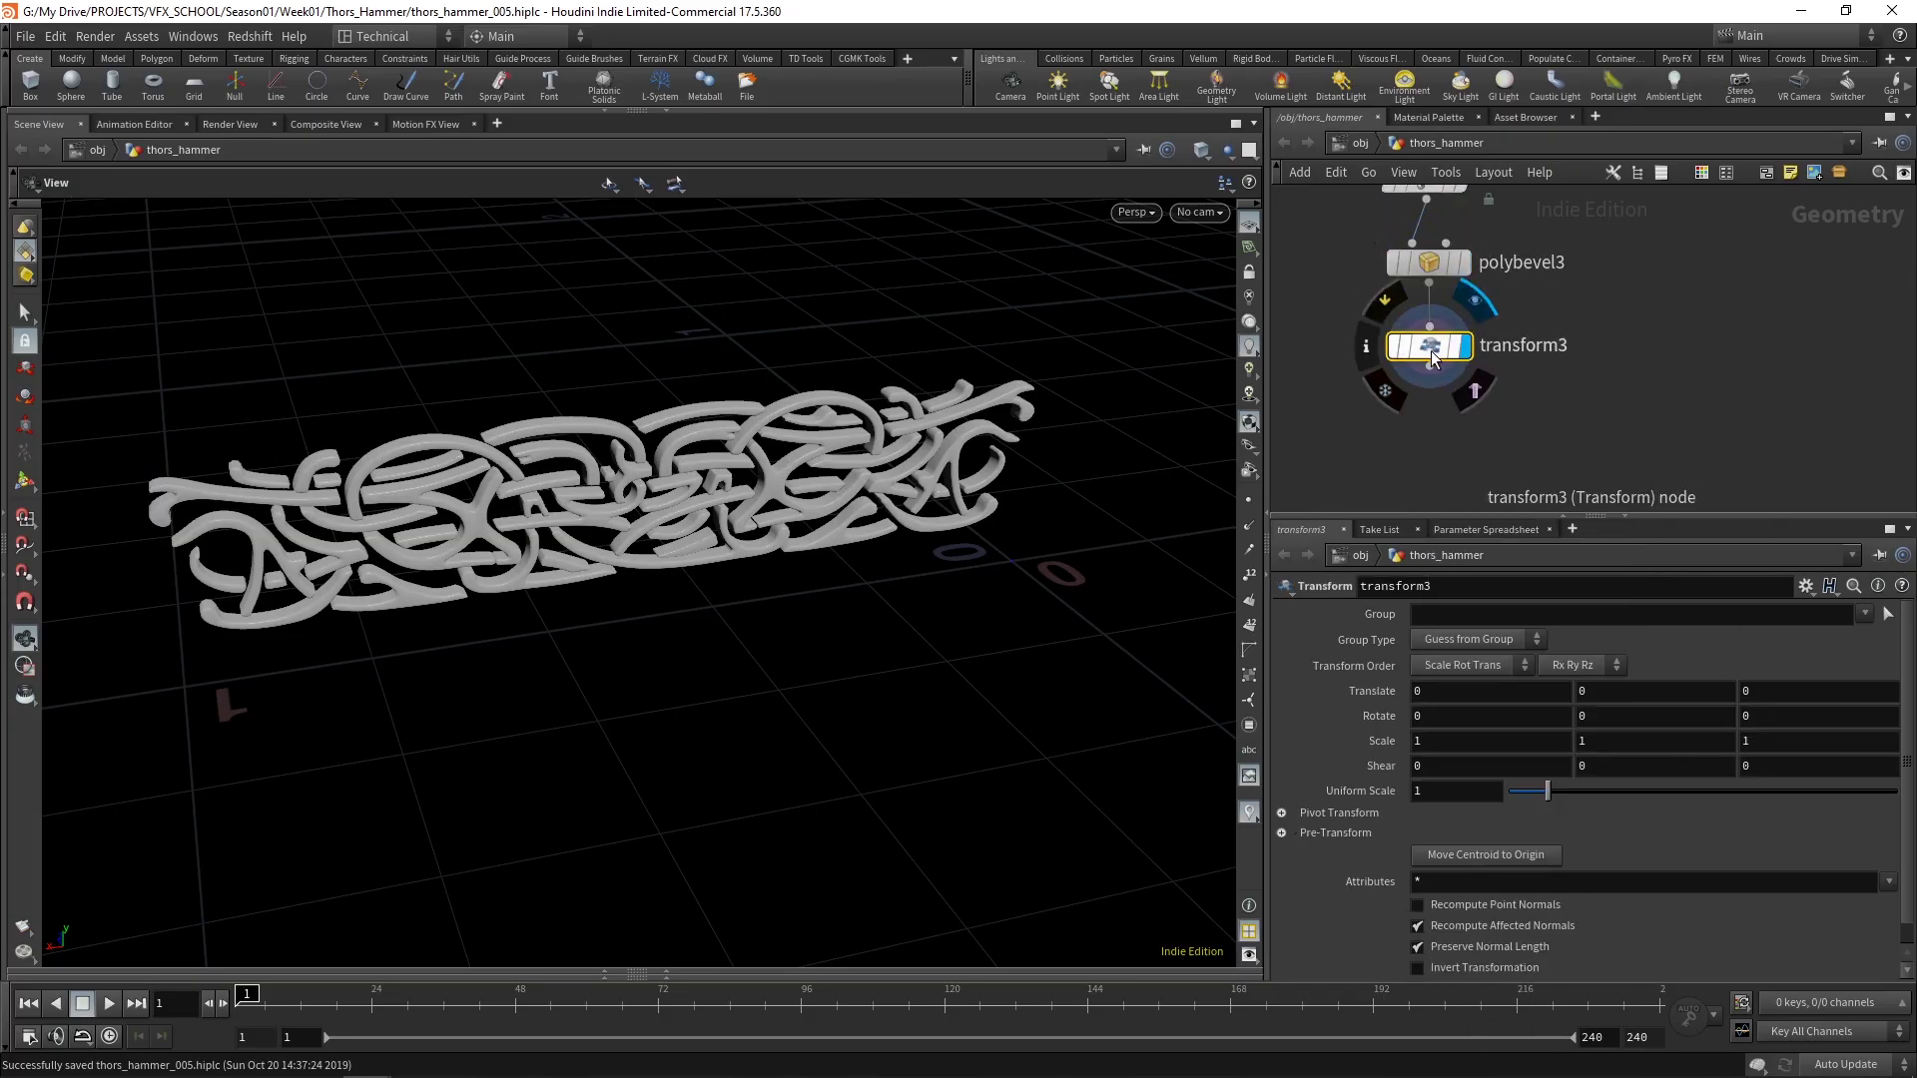
Move the runes' centroid to the origin and rename the Transform node to center
left_click(1504, 853)
left_click_drag(958, 599, 573, 534)
key("F2")
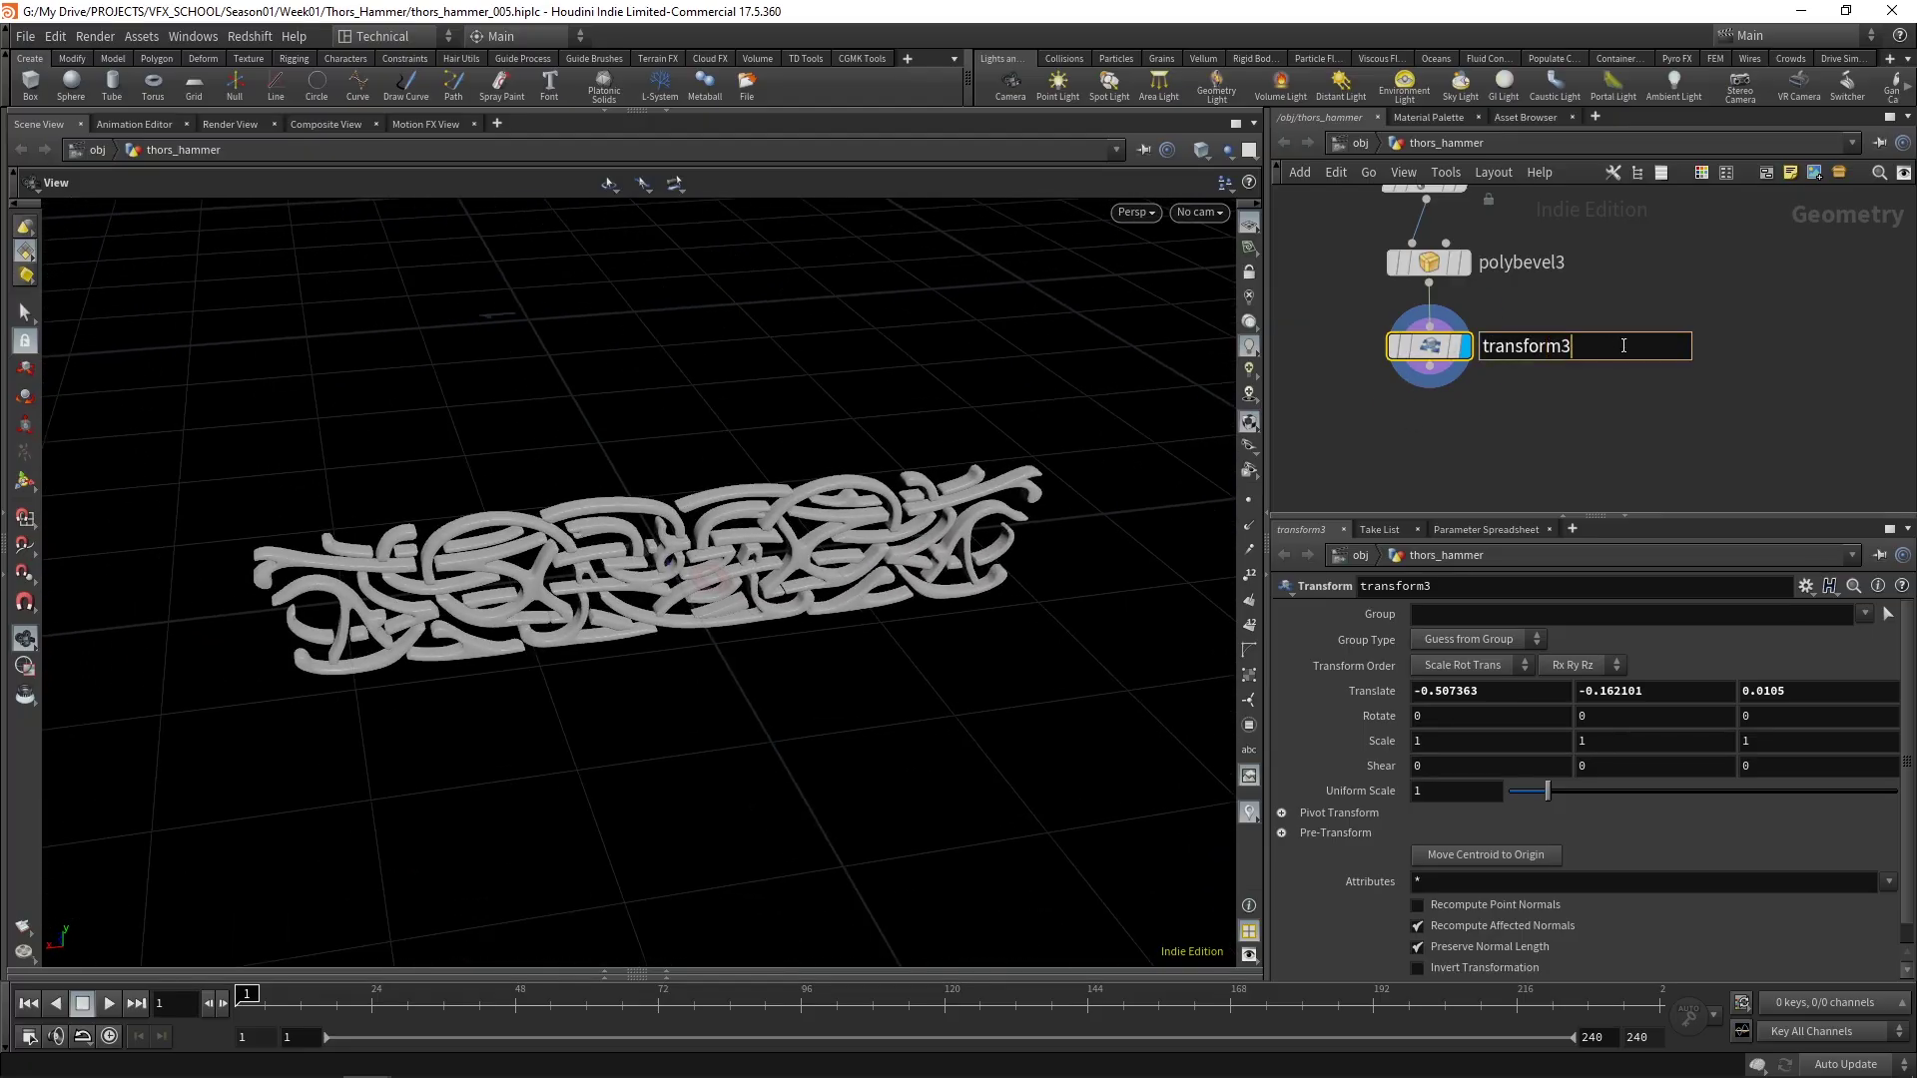
type("center")
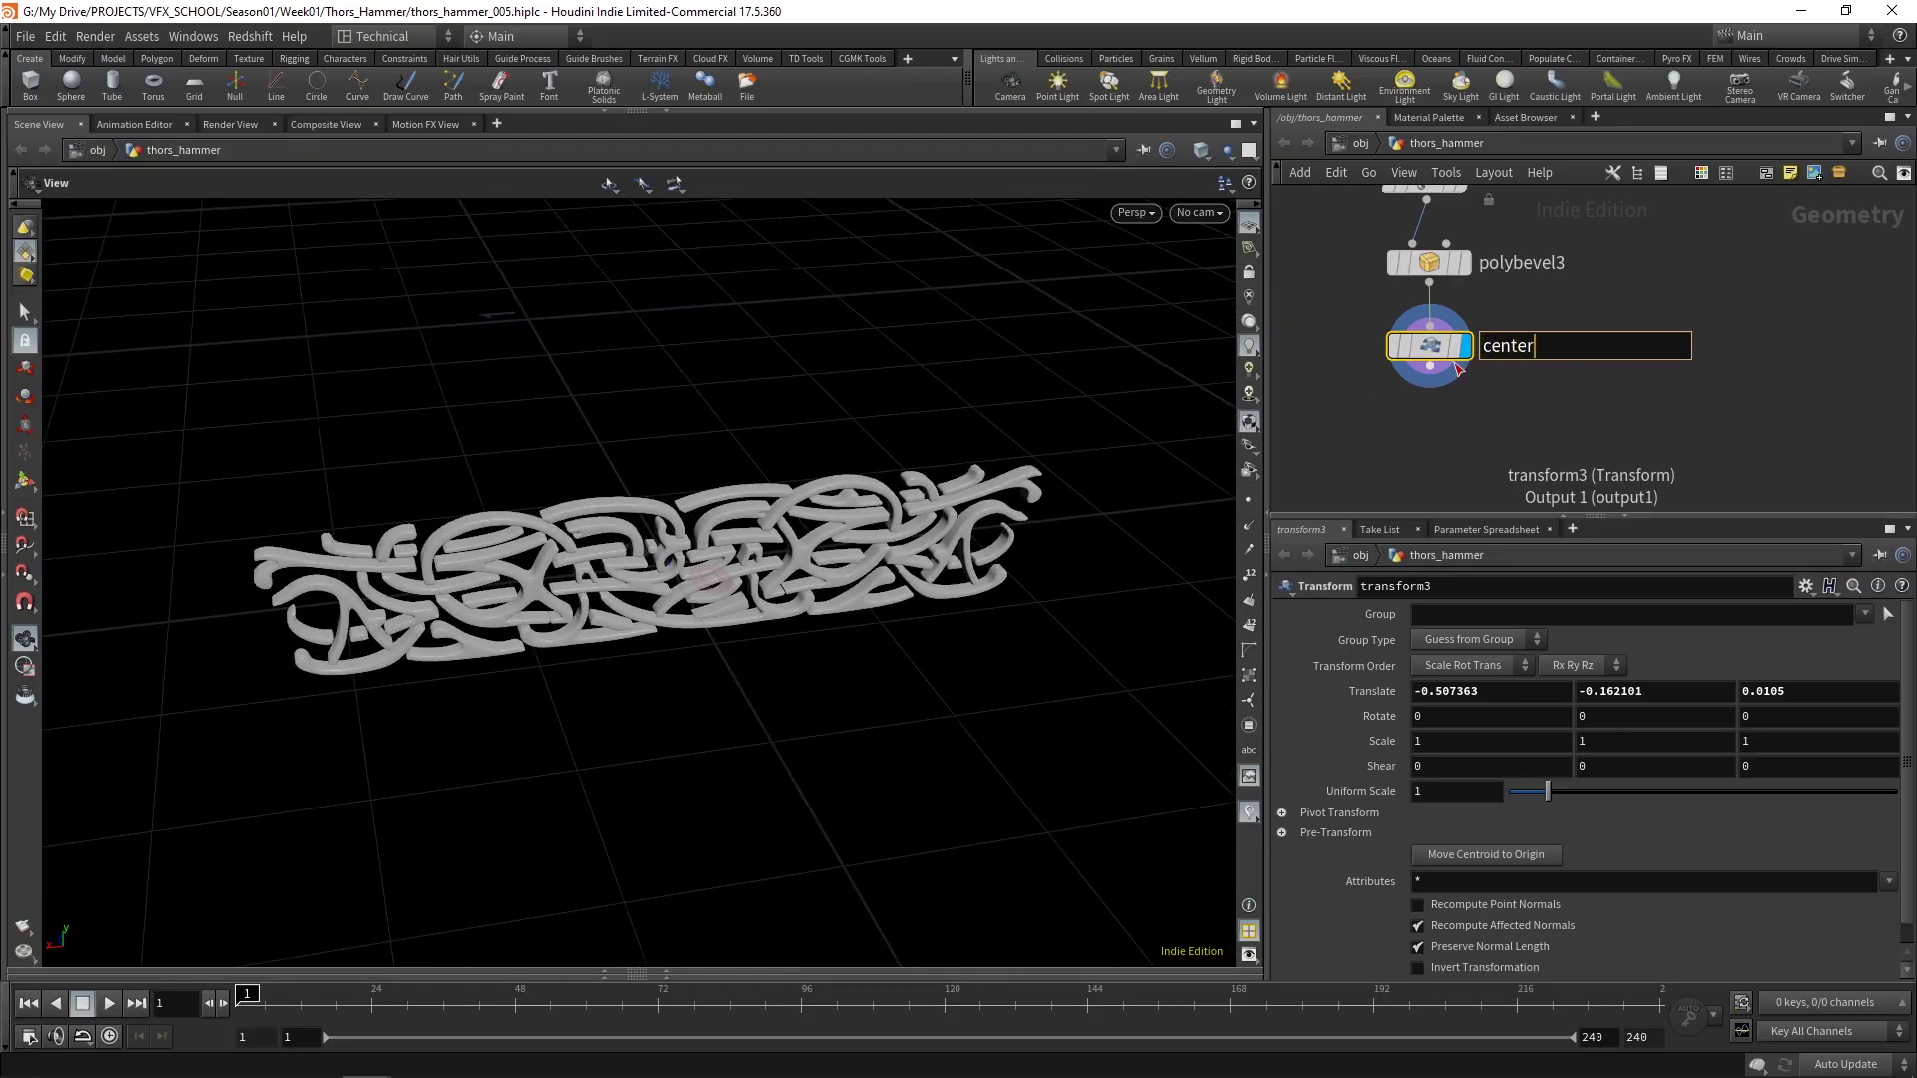
key("Return")
Display the OUT_Hammer_Head node of the hammer head's network branch
scroll(623, 504, "down", 1)
left_click_drag(623, 504, 759, 487)
scroll(1680, 266, "down", 5)
middle_click_drag(1602, 393, 1695, 404)
scroll(1558, 420, "up", 4)
left_click(1470, 384)
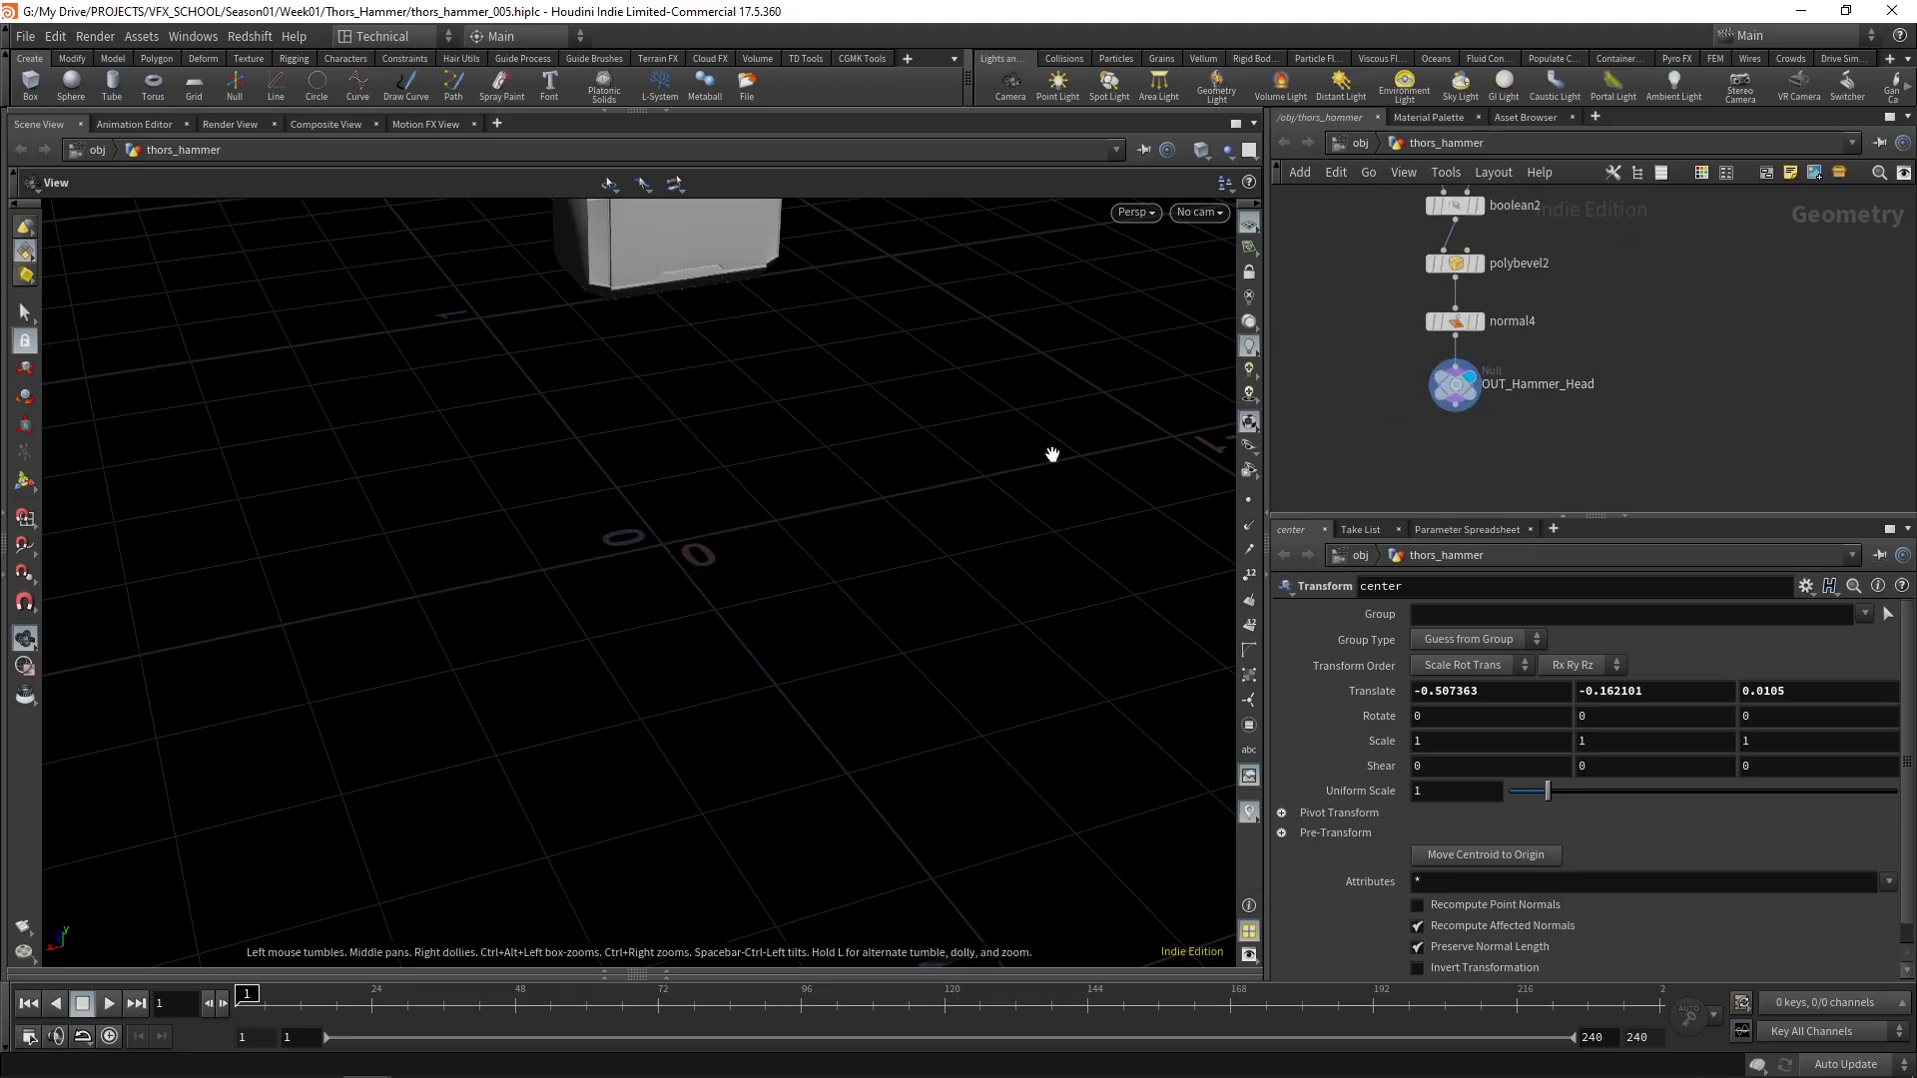
Examine the hammer head's bevelled faces and long sides where the runes could be placed
scroll(784, 400, "up", 10)
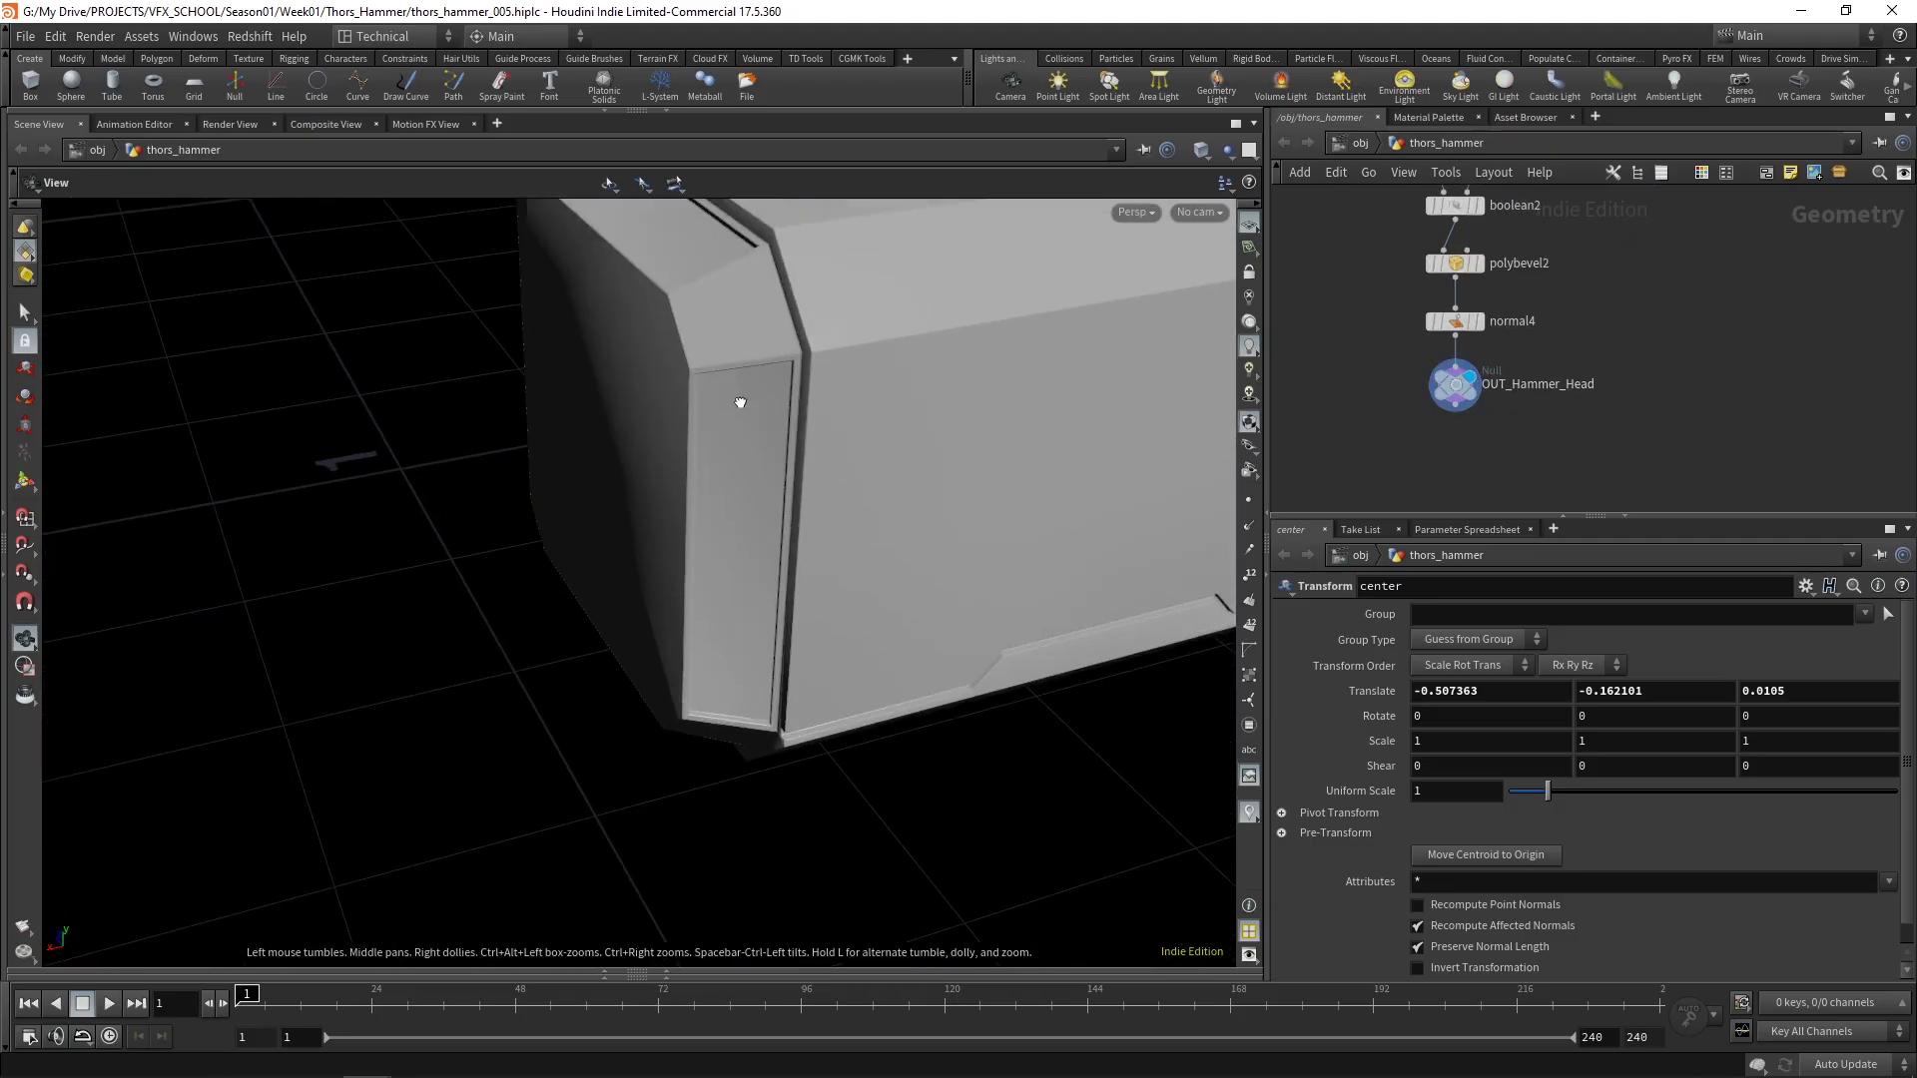
left_click_drag(596, 272, 683, 551)
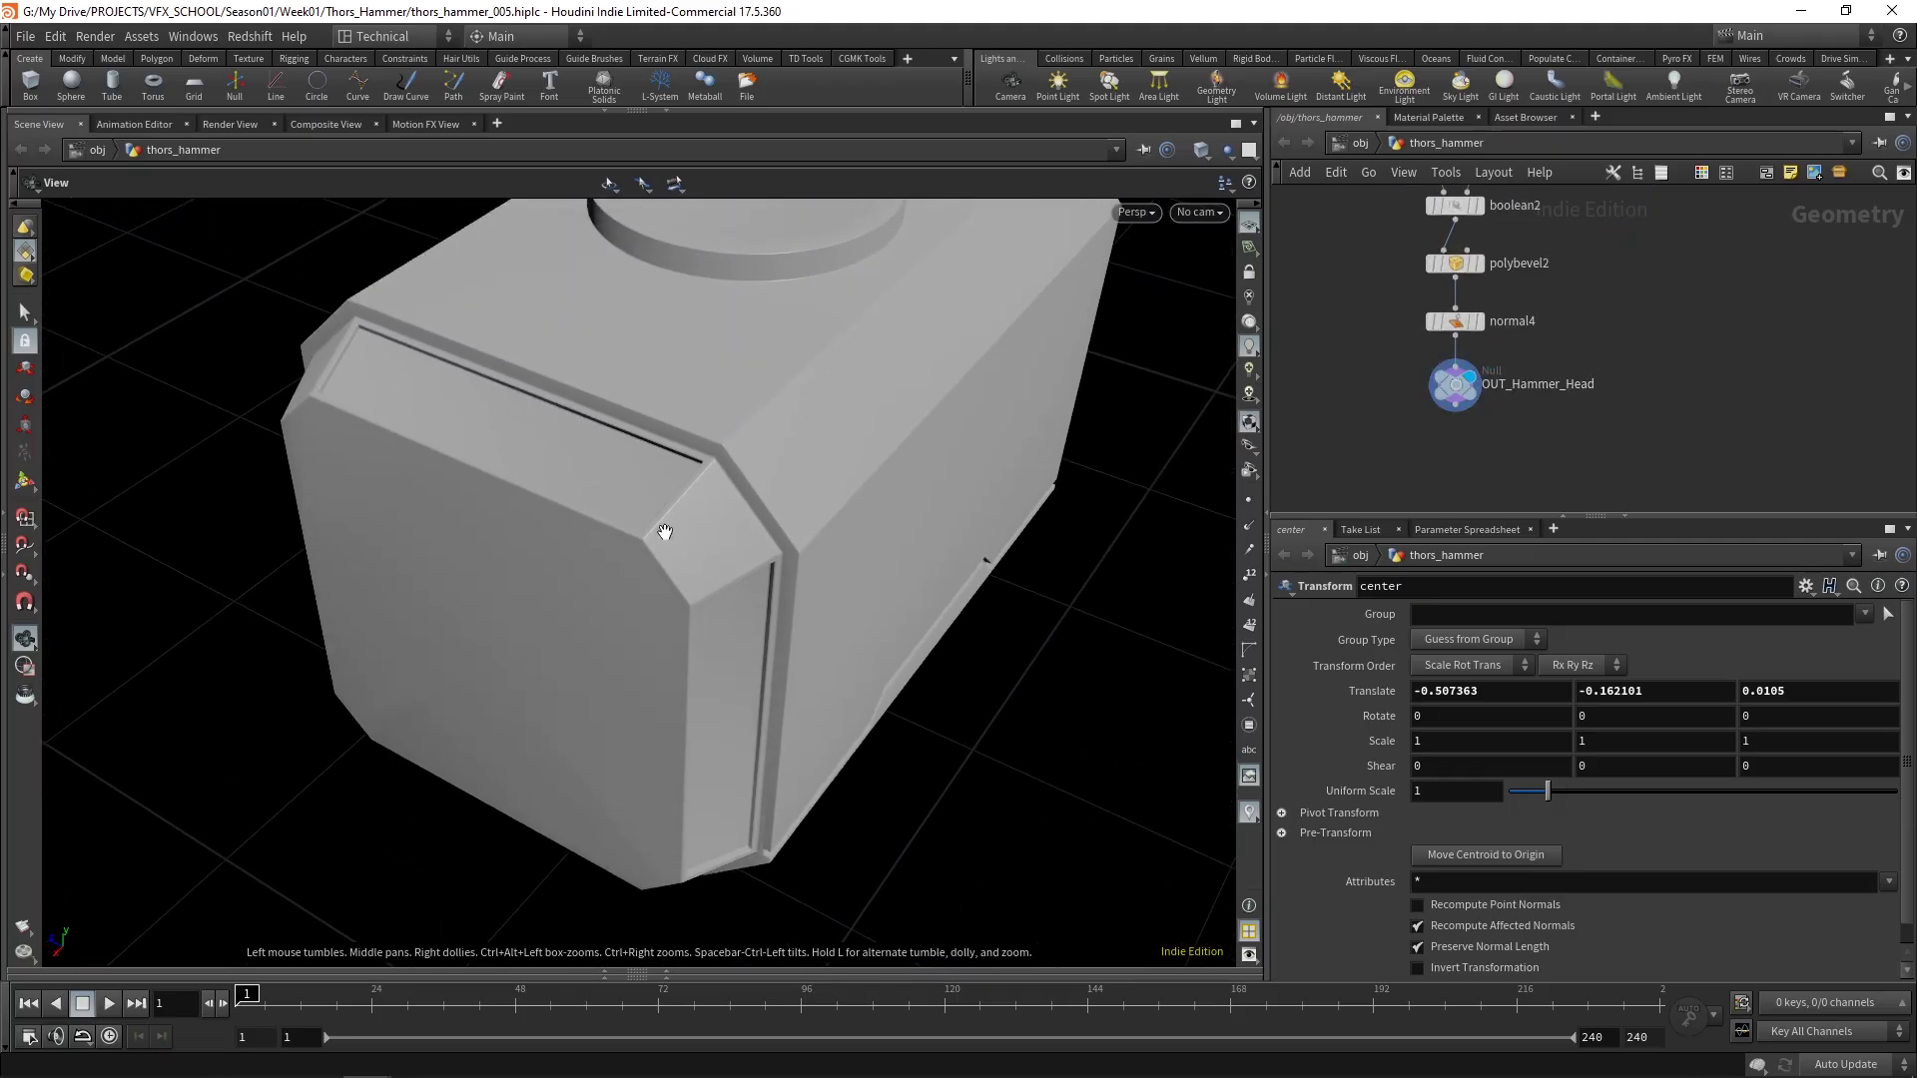
left_click_drag(770, 631, 703, 482)
left_click_drag(704, 755, 582, 629)
left_click_drag(827, 614, 650, 521)
left_click_drag(413, 462, 486, 479)
left_click_drag(296, 473, 433, 476)
middle_click_drag(433, 475, 443, 512)
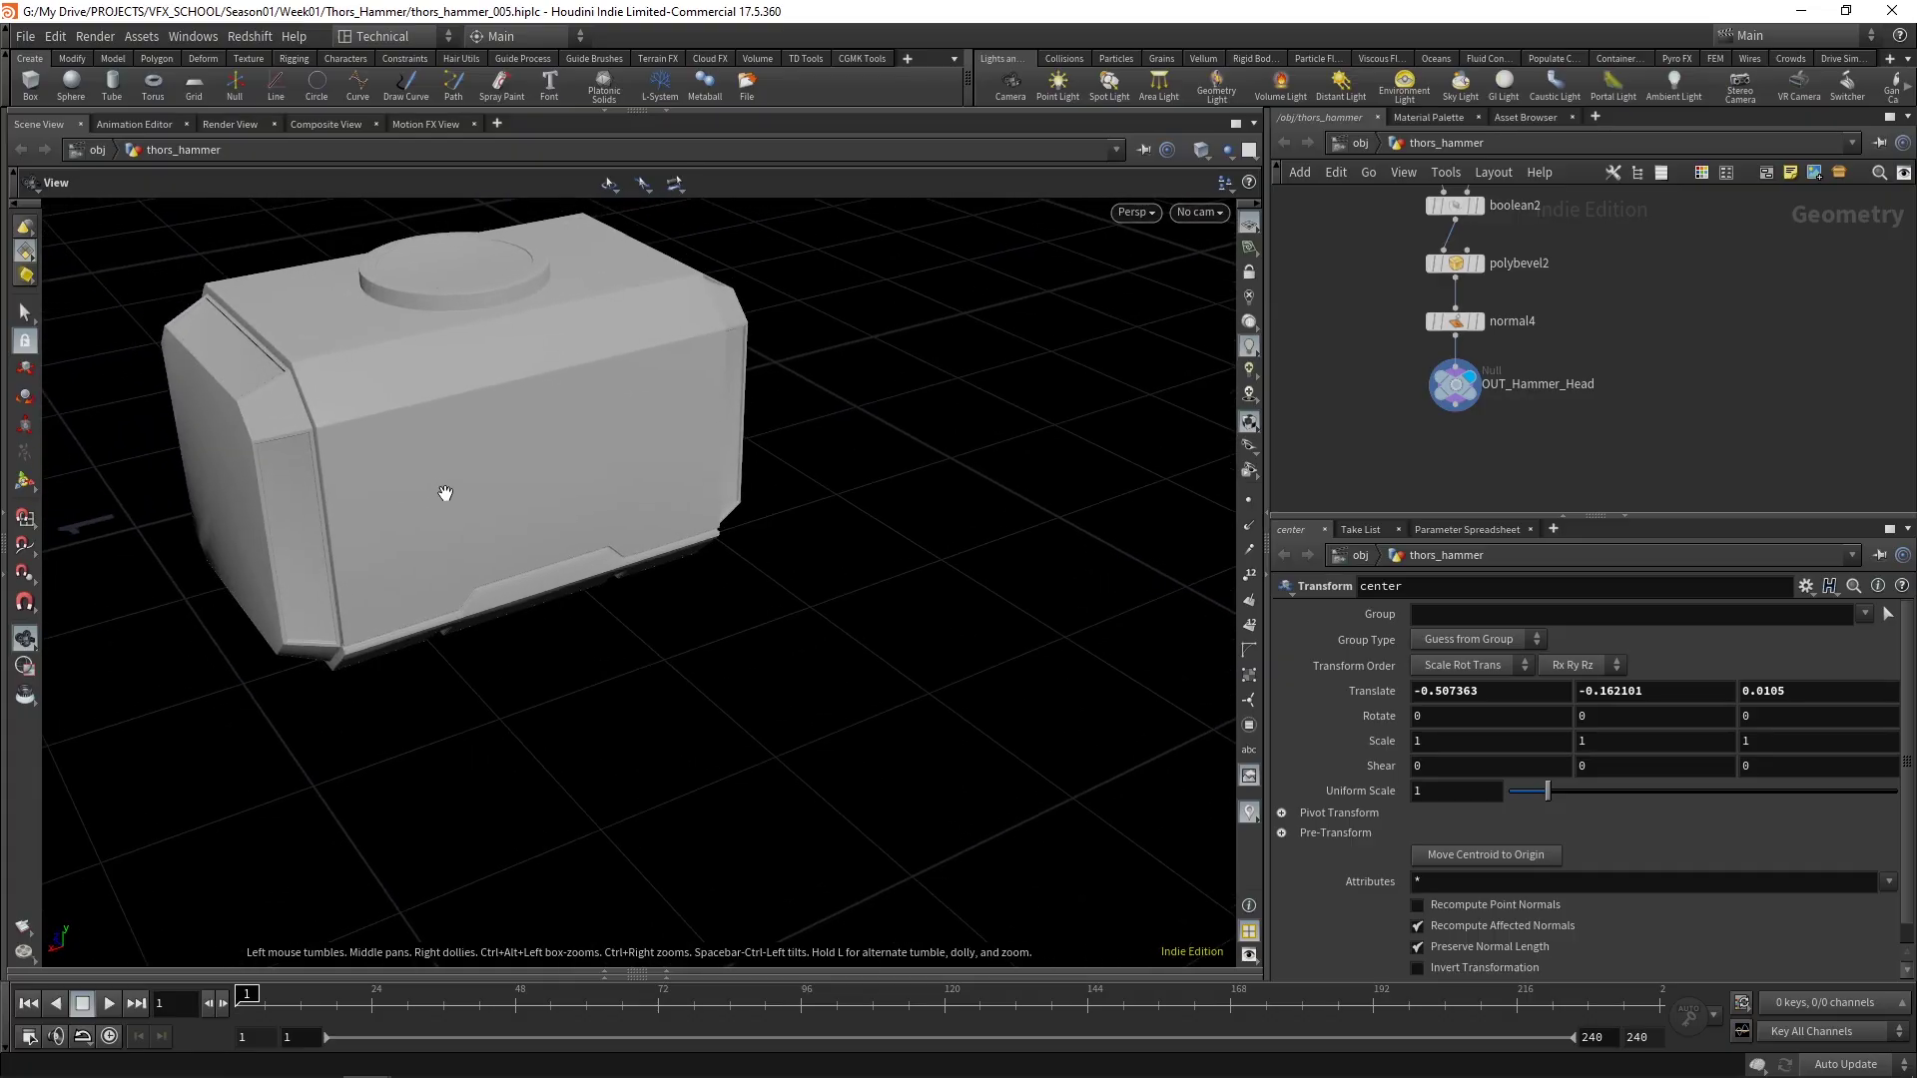